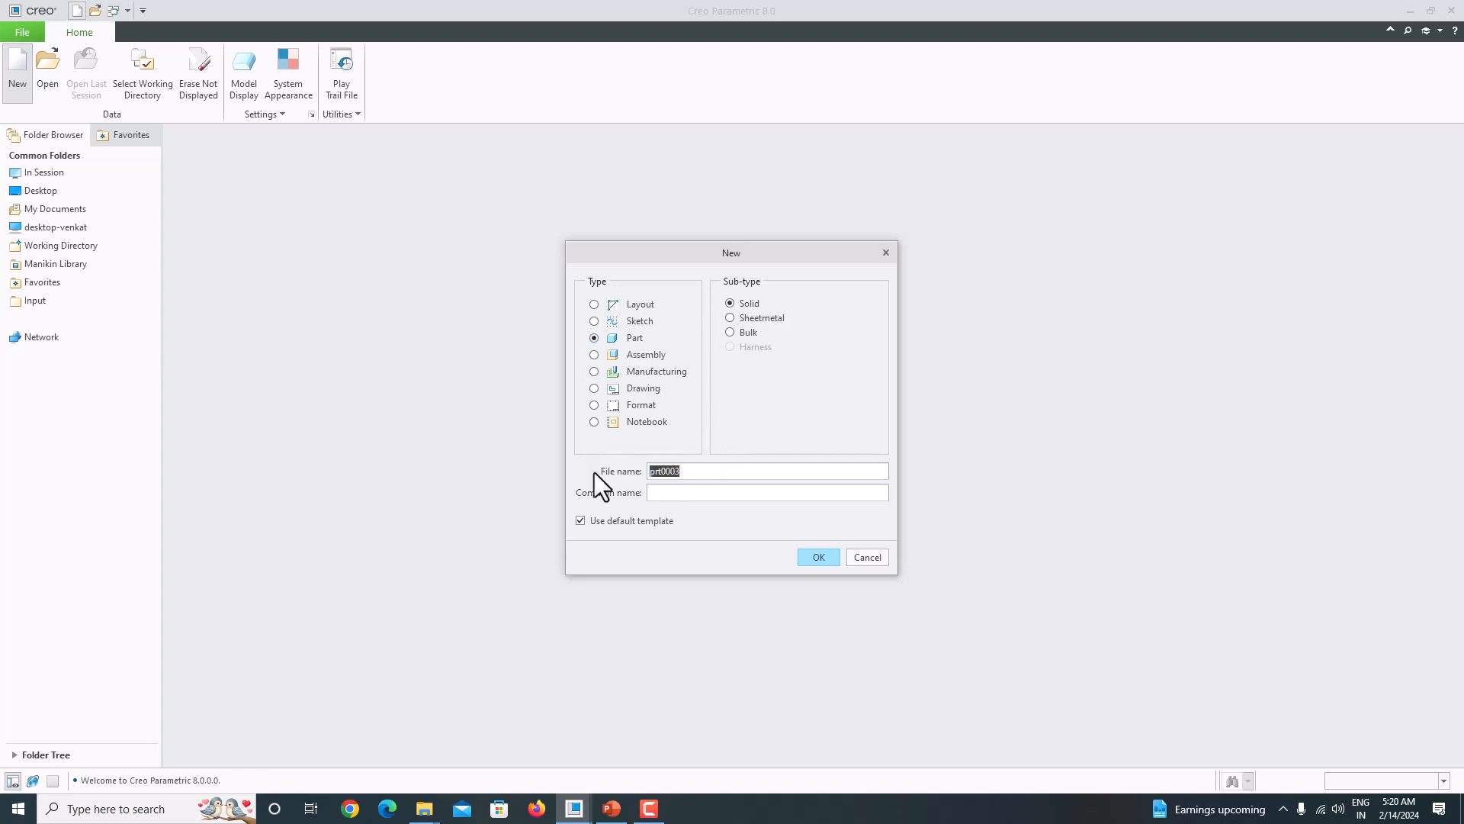
Create a new solid part without the default template, using the mmns_part_solid_abs template
{"action": "left_click", "coordinate": [601, 521]}
{"action": "left_click", "coordinate": [803, 560]}
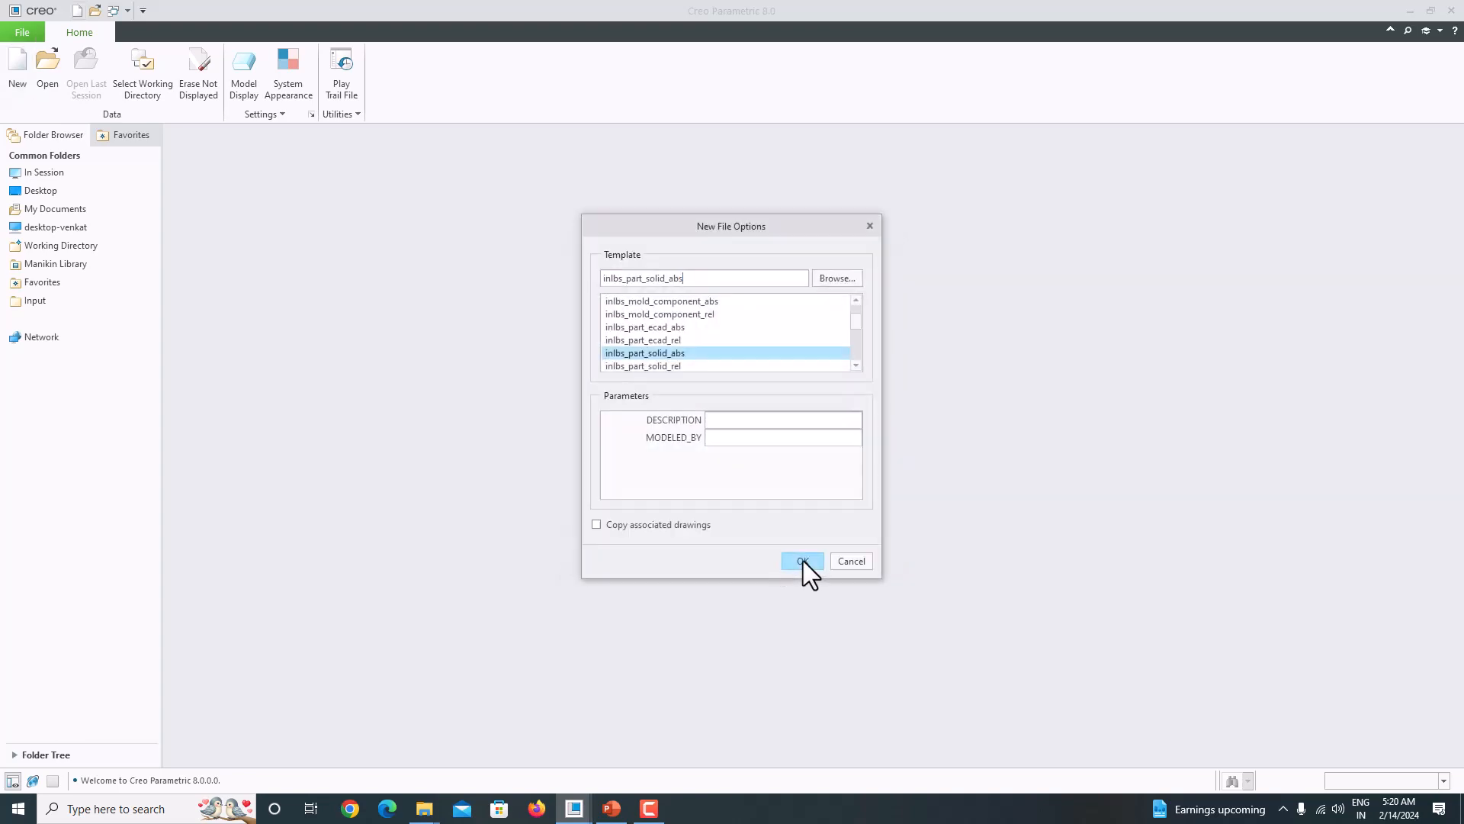
{"action": "left_click", "coordinate": [611, 808]}
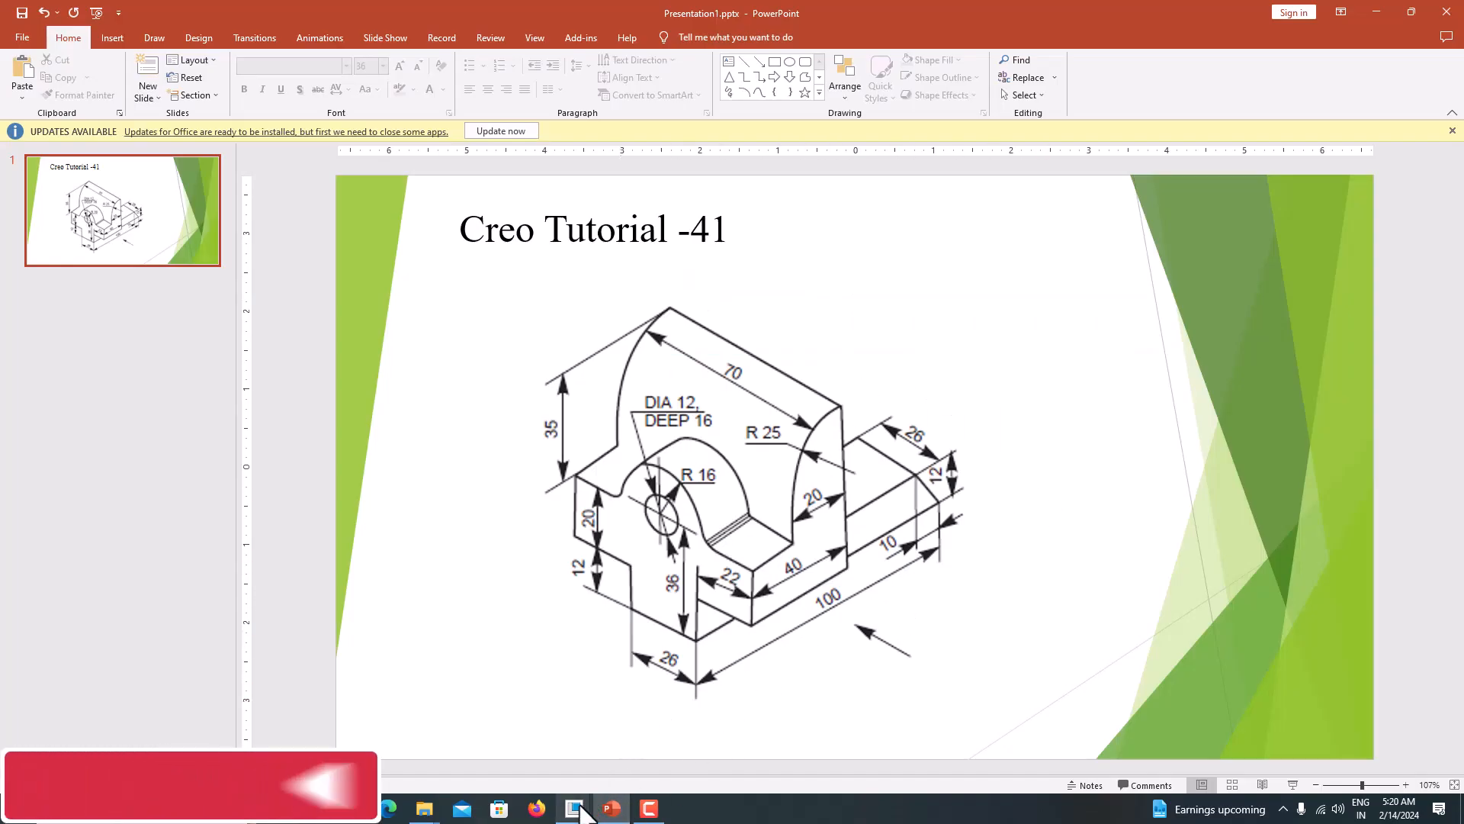
{"action": "mouse_move", "coordinate": [576, 807]}
{"action": "left_click", "coordinate": [619, 762]}
{"action": "scroll", "coordinate": [648, 341], "scroll_direction": "down", "scroll_amount": 3}
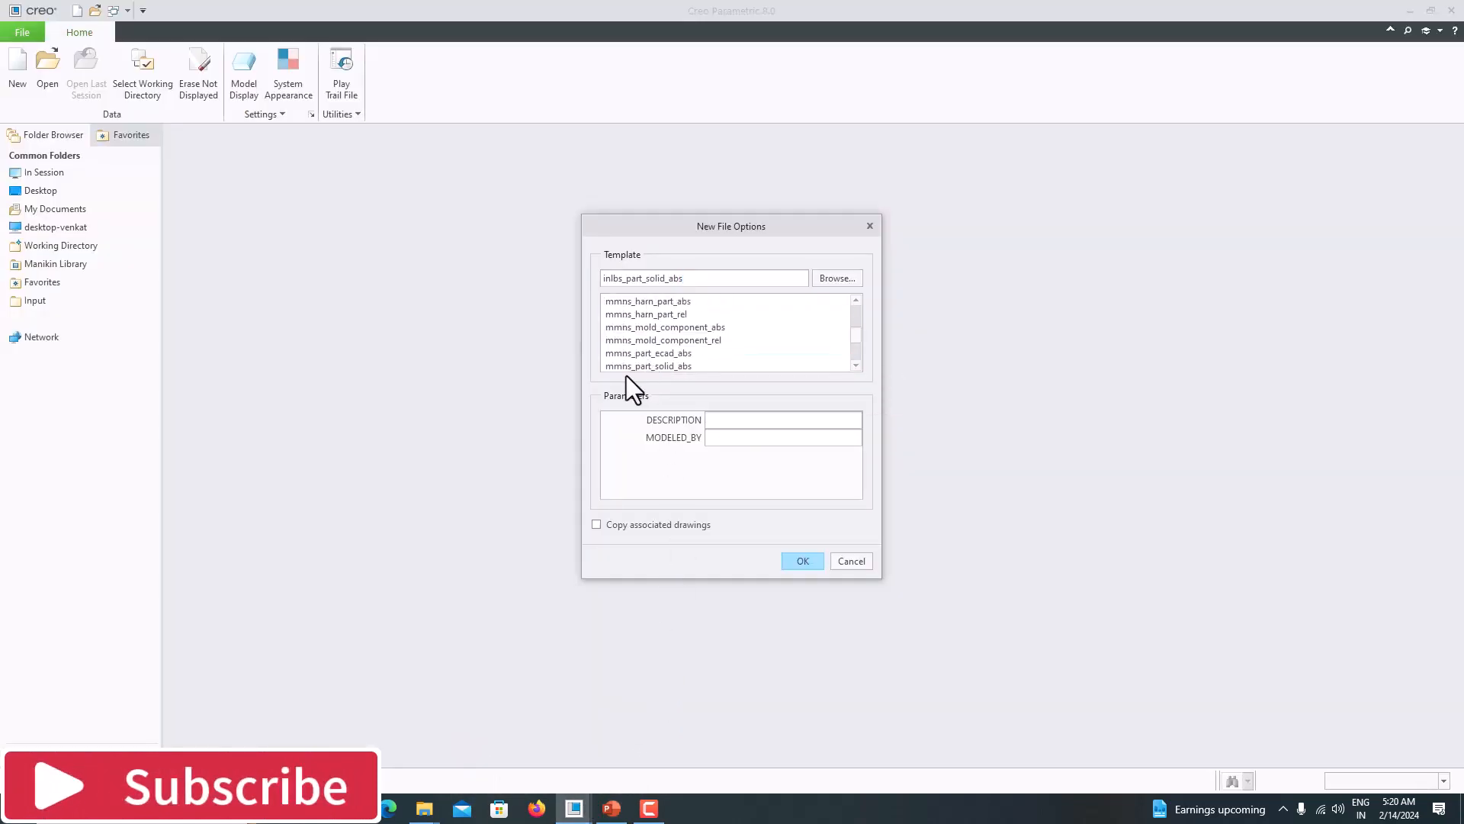
{"action": "left_click", "coordinate": [639, 366]}
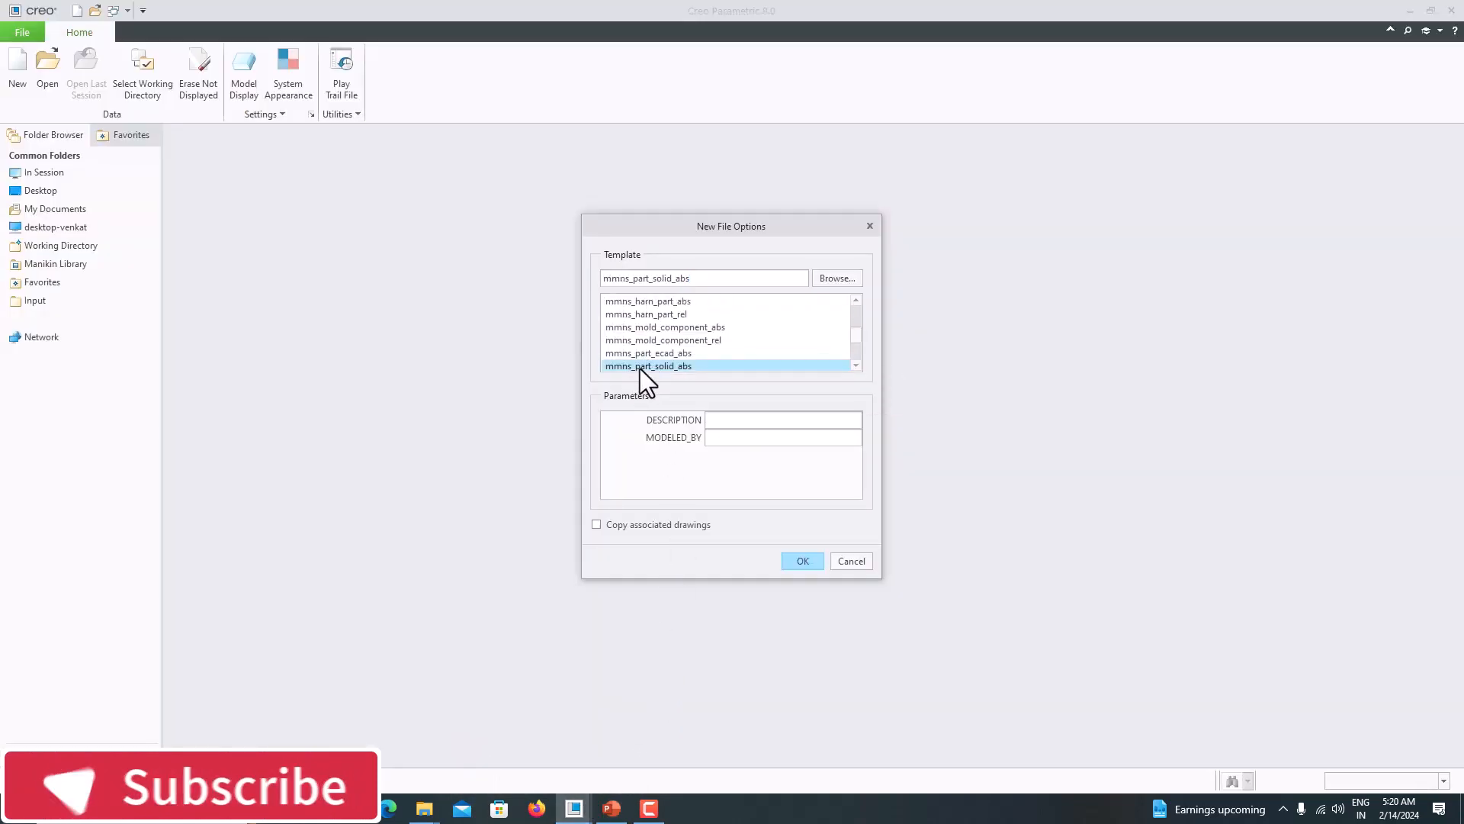
{"action": "left_click", "coordinate": [812, 566]}
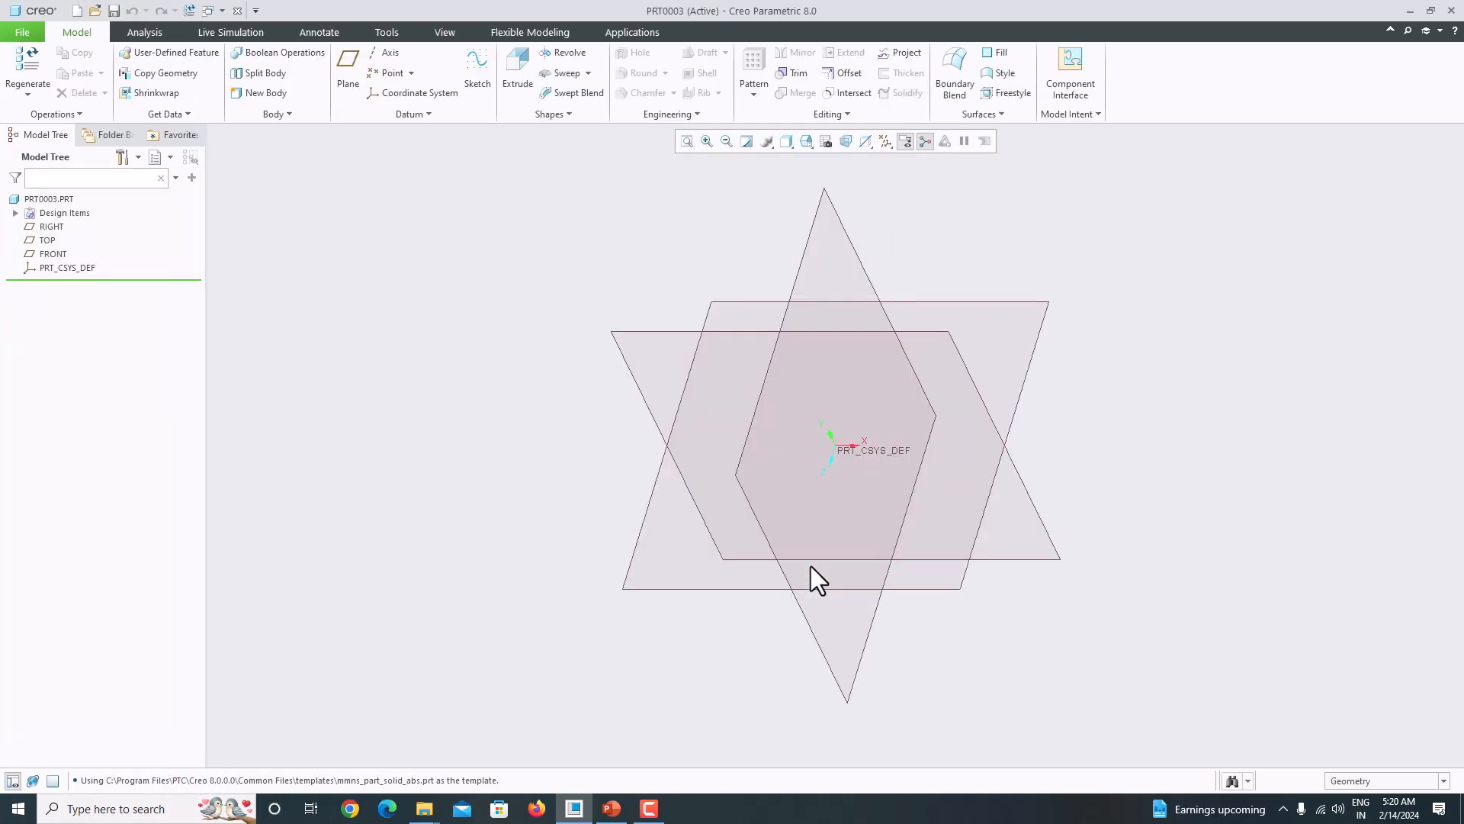
Start a sketch on the TOP plane and draw vertical and horizontal centerlines through the origin
{"action": "left_click", "coordinate": [44, 240]}
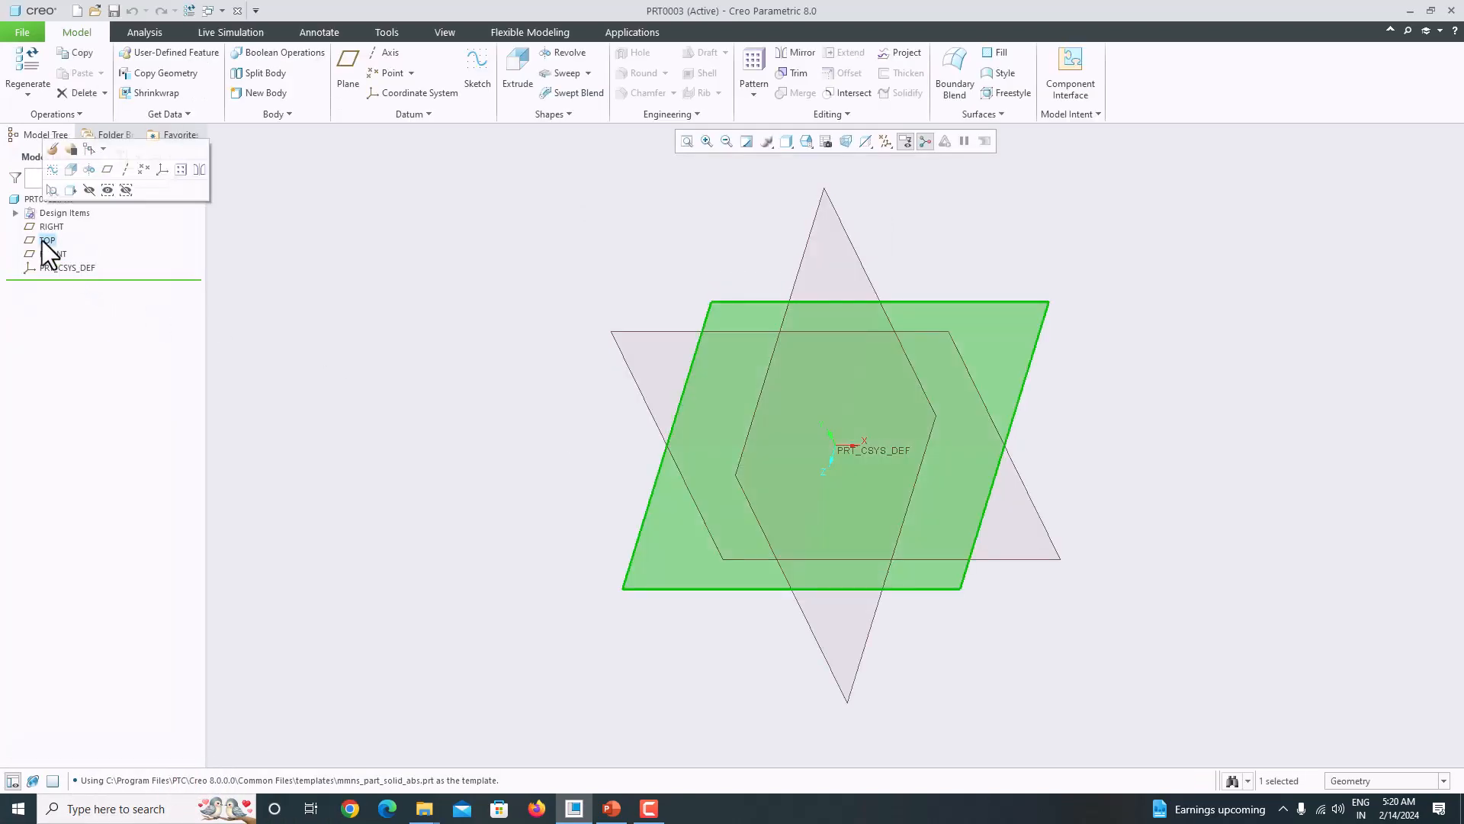
{"action": "left_click", "coordinate": [473, 65]}
{"action": "left_click", "coordinate": [845, 141]}
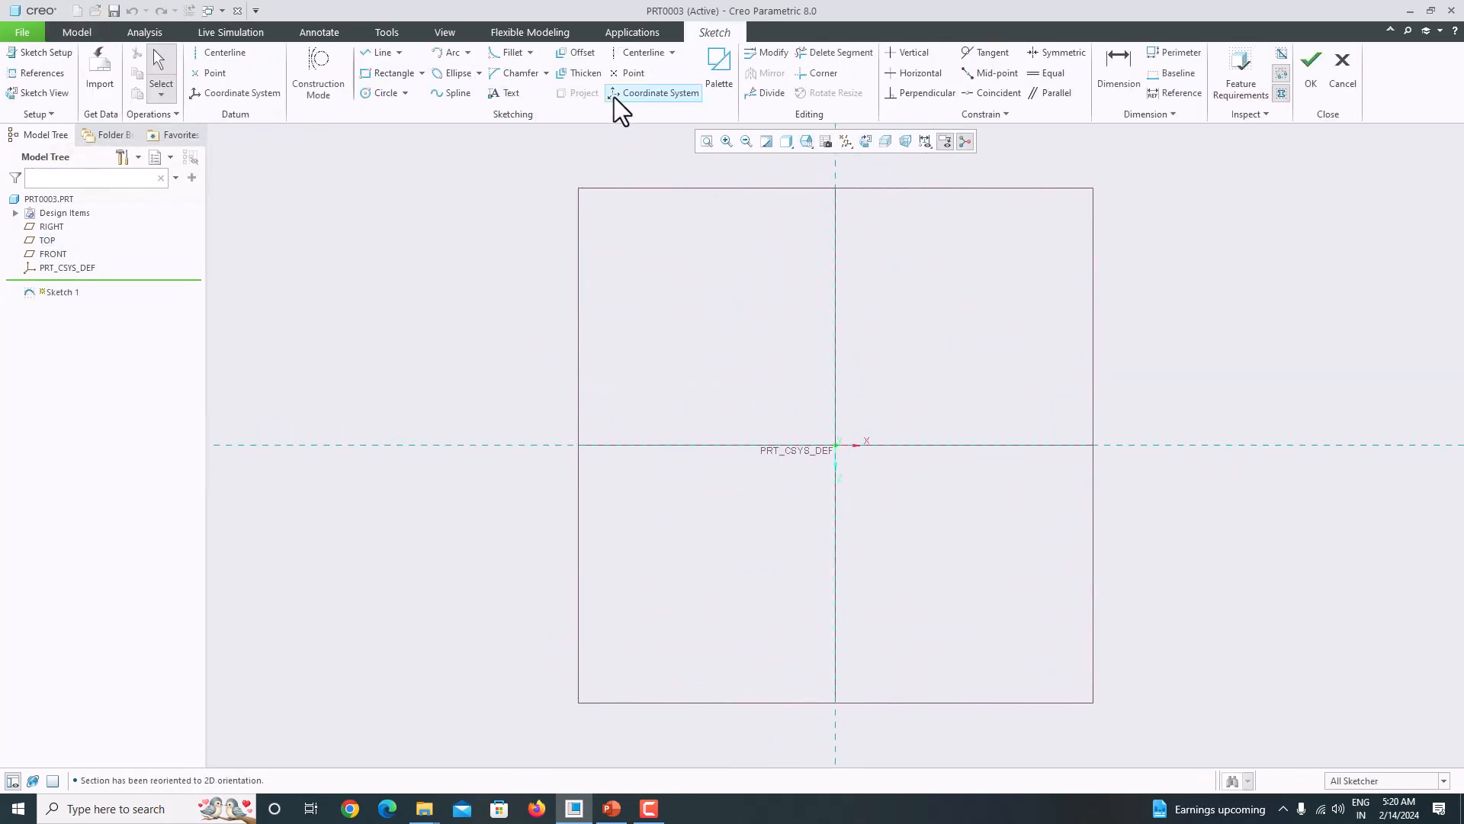
{"action": "left_click", "coordinate": [647, 53]}
{"action": "left_click", "coordinate": [836, 282]}
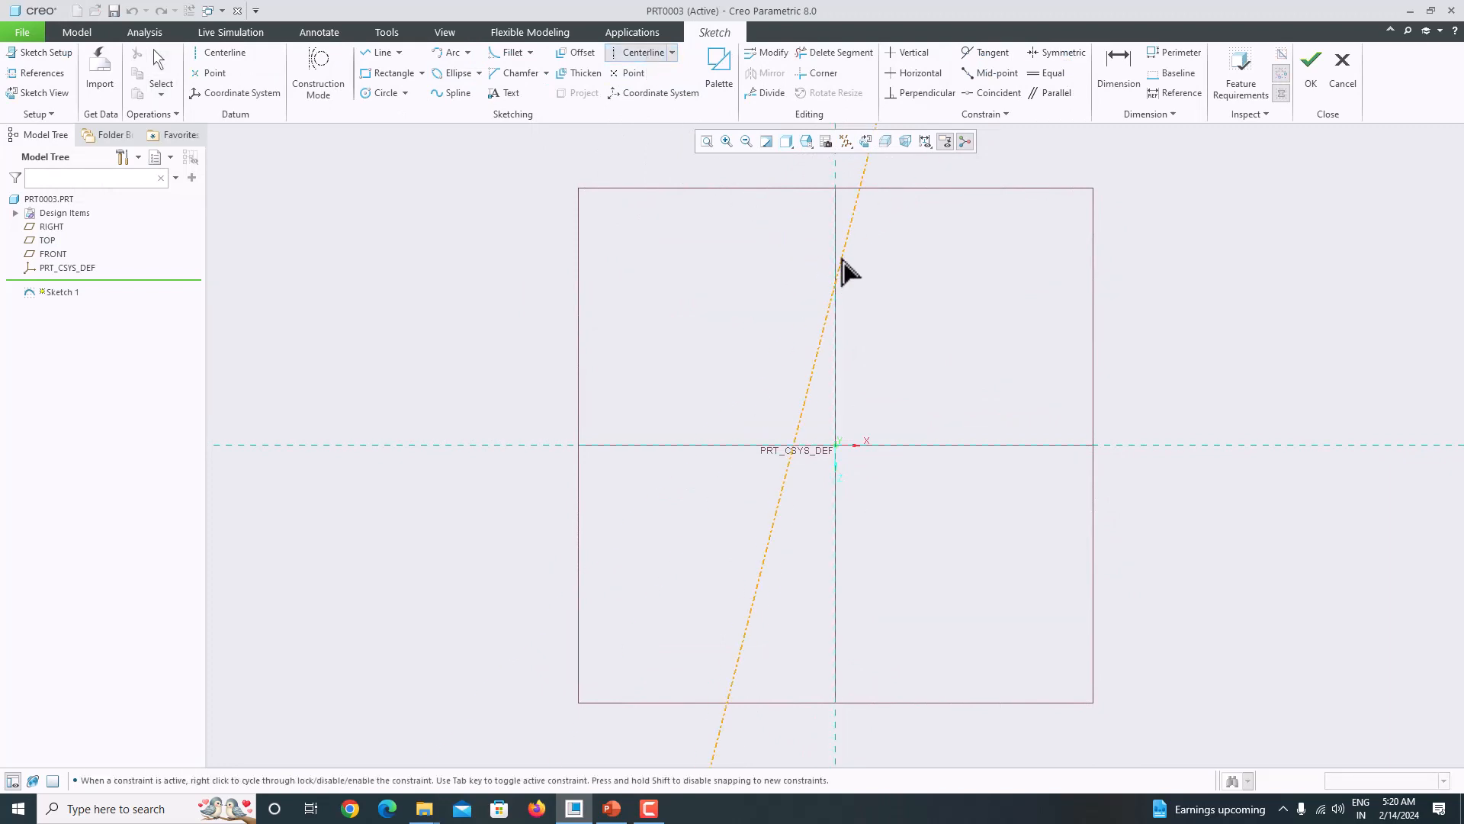
{"action": "left_click", "coordinate": [838, 263]}
{"action": "left_click", "coordinate": [702, 445]}
{"action": "left_click", "coordinate": [646, 459]}
{"action": "middle_click", "coordinate": [656, 318]}
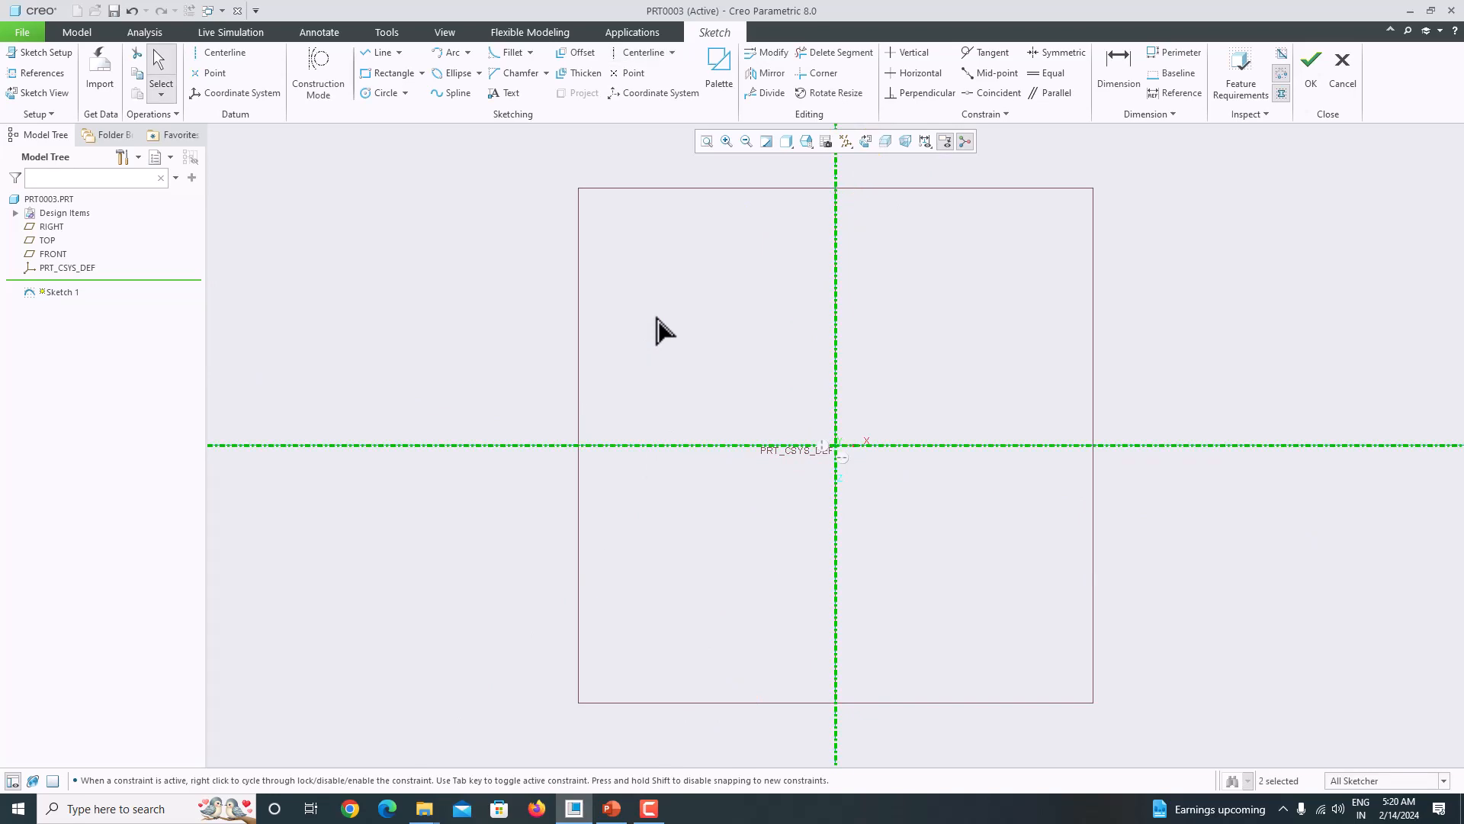
Sketch a center rectangle about 592 mm wide and 203 mm high at the origin
{"action": "left_click", "coordinate": [610, 809]}
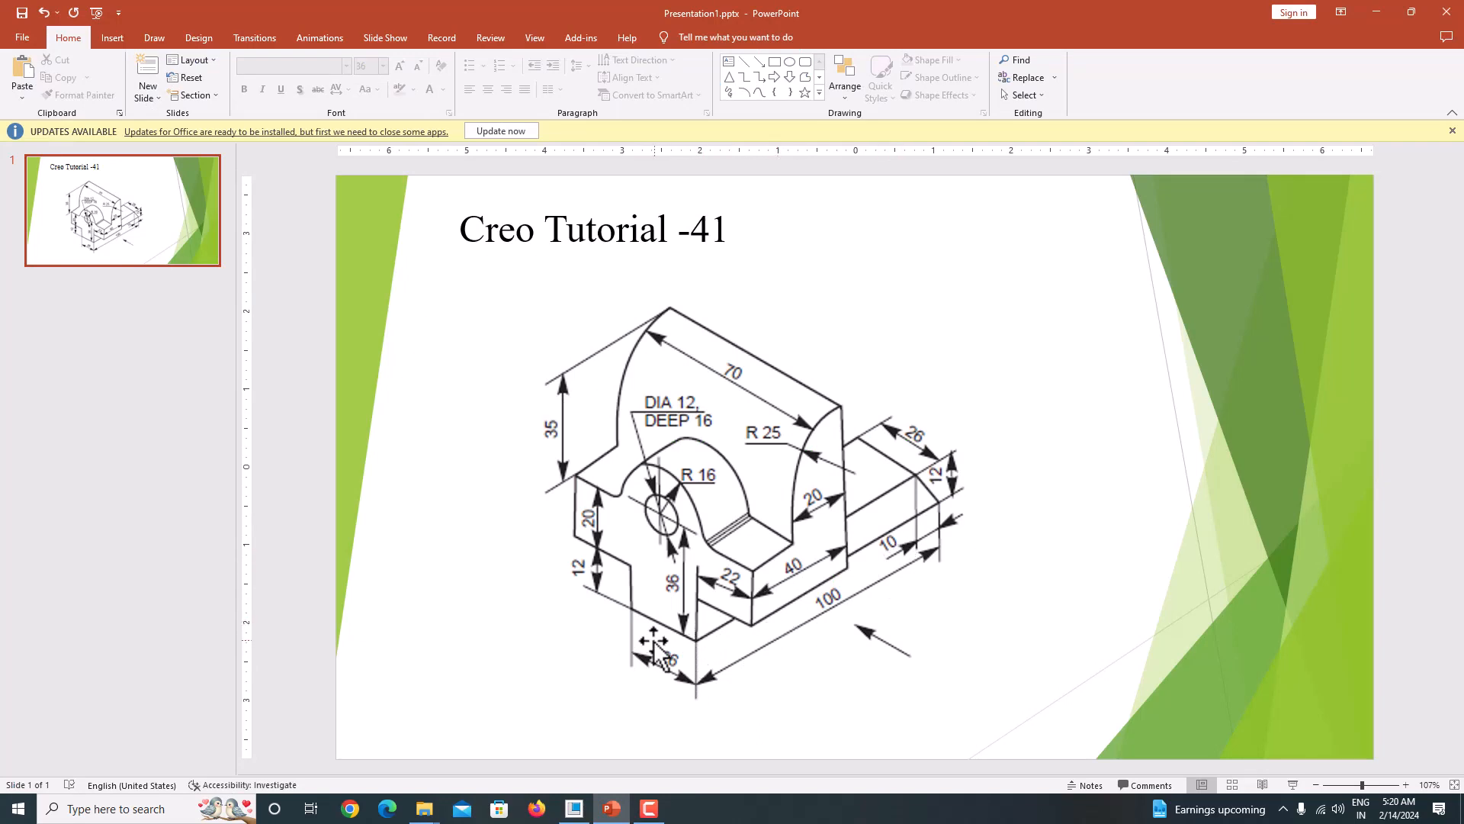
{"action": "left_click", "coordinate": [573, 807]}
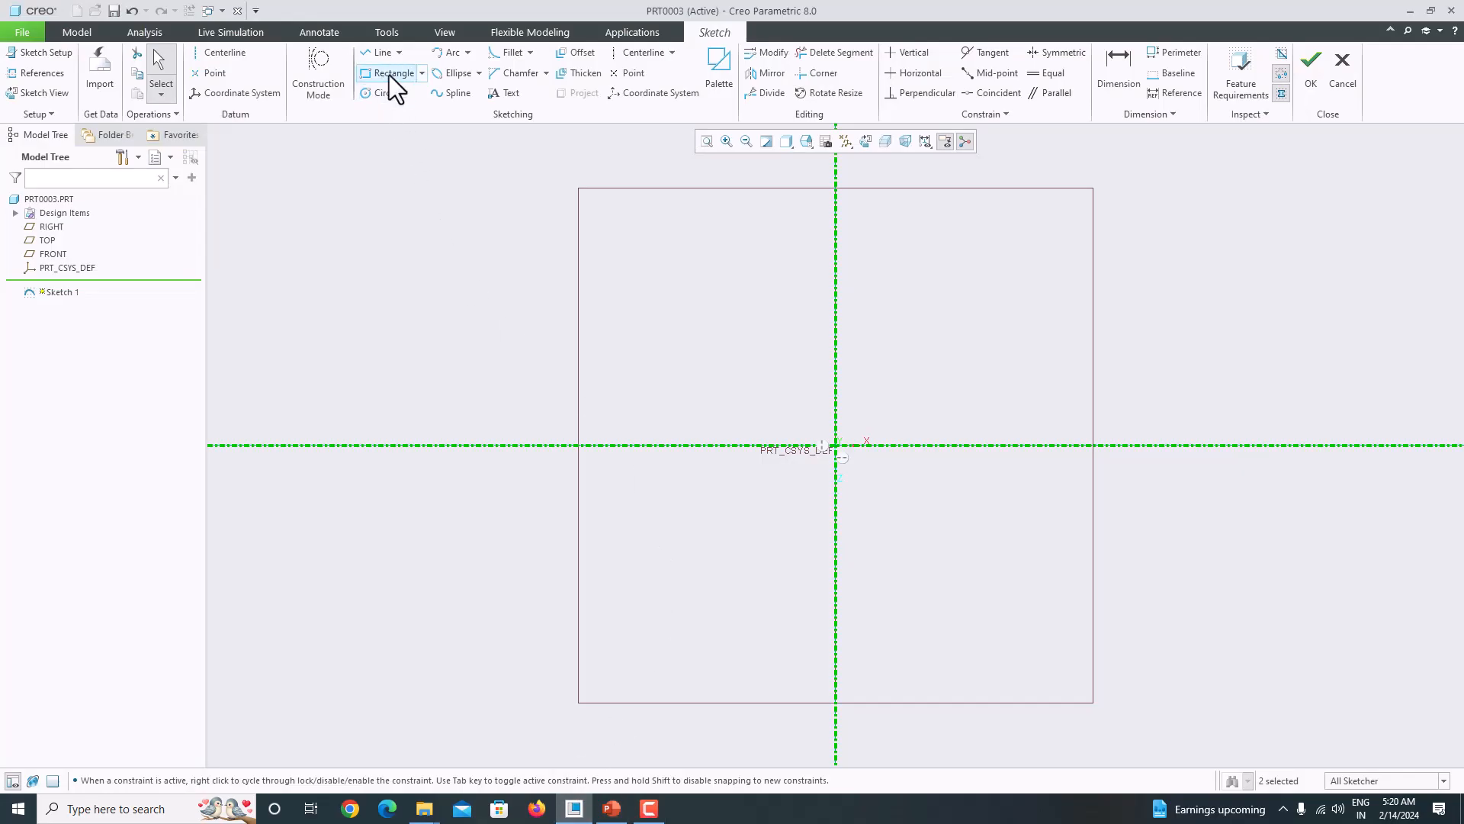
{"action": "left_click", "coordinate": [421, 73]}
{"action": "left_click", "coordinate": [423, 125]}
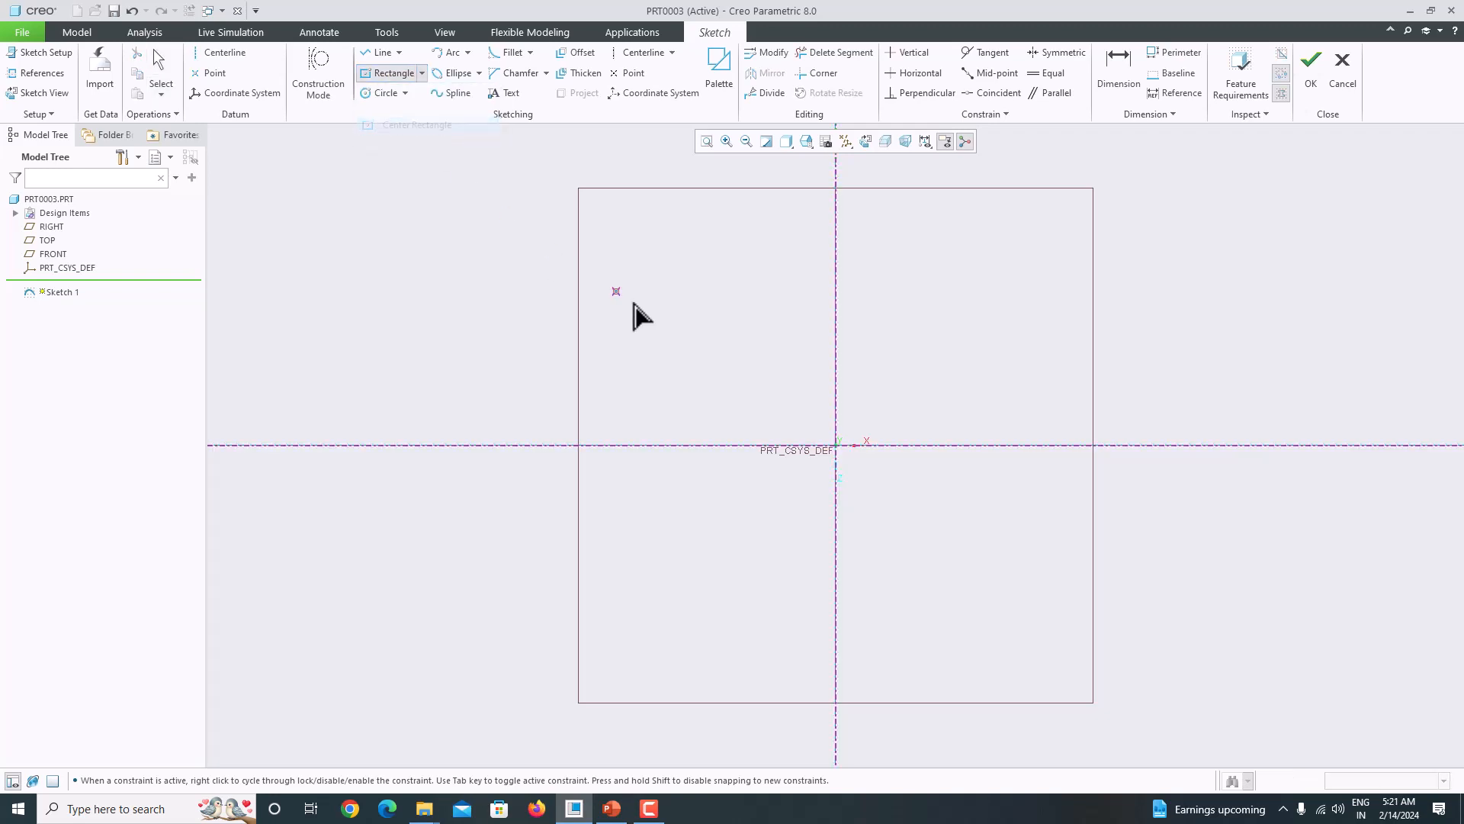
{"action": "left_click", "coordinate": [836, 447]}
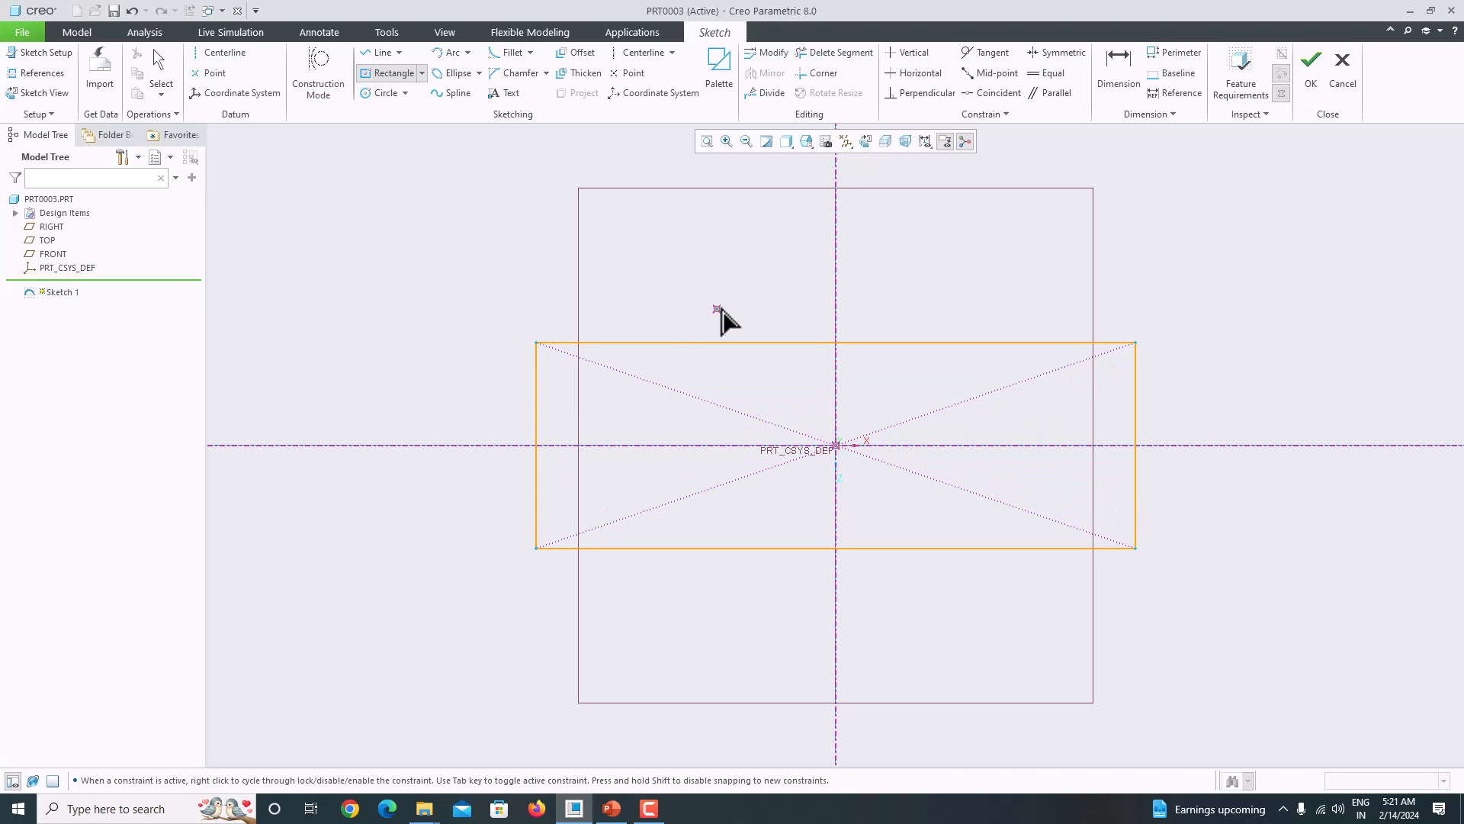
{"action": "left_click", "coordinate": [720, 320]}
{"action": "middle_click", "coordinate": [752, 305]}
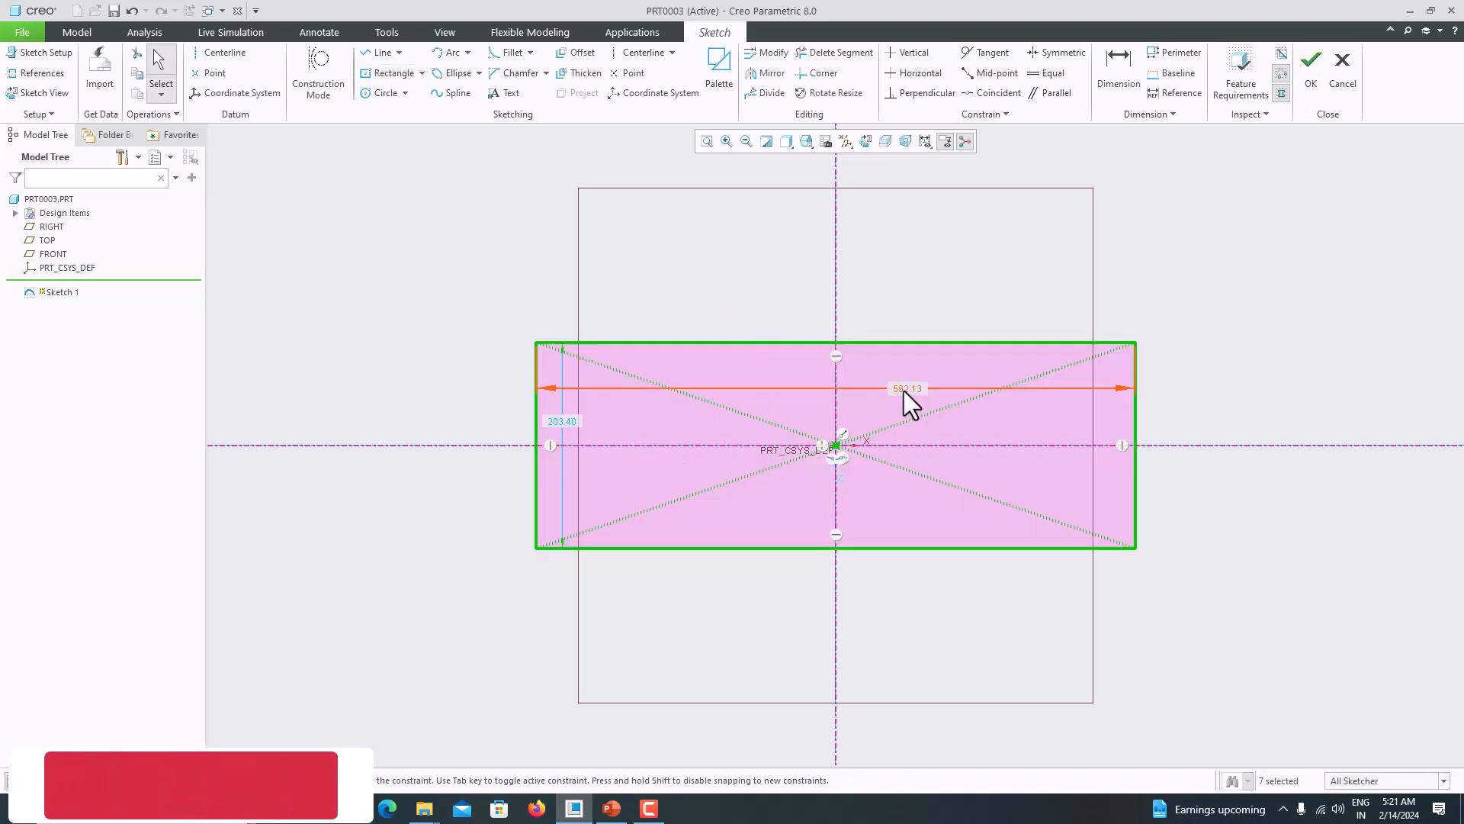
Set the rectangle's height to 26 mm and its width to 100 mm, and finish the sketch
{"action": "left_click", "coordinate": [612, 810]}
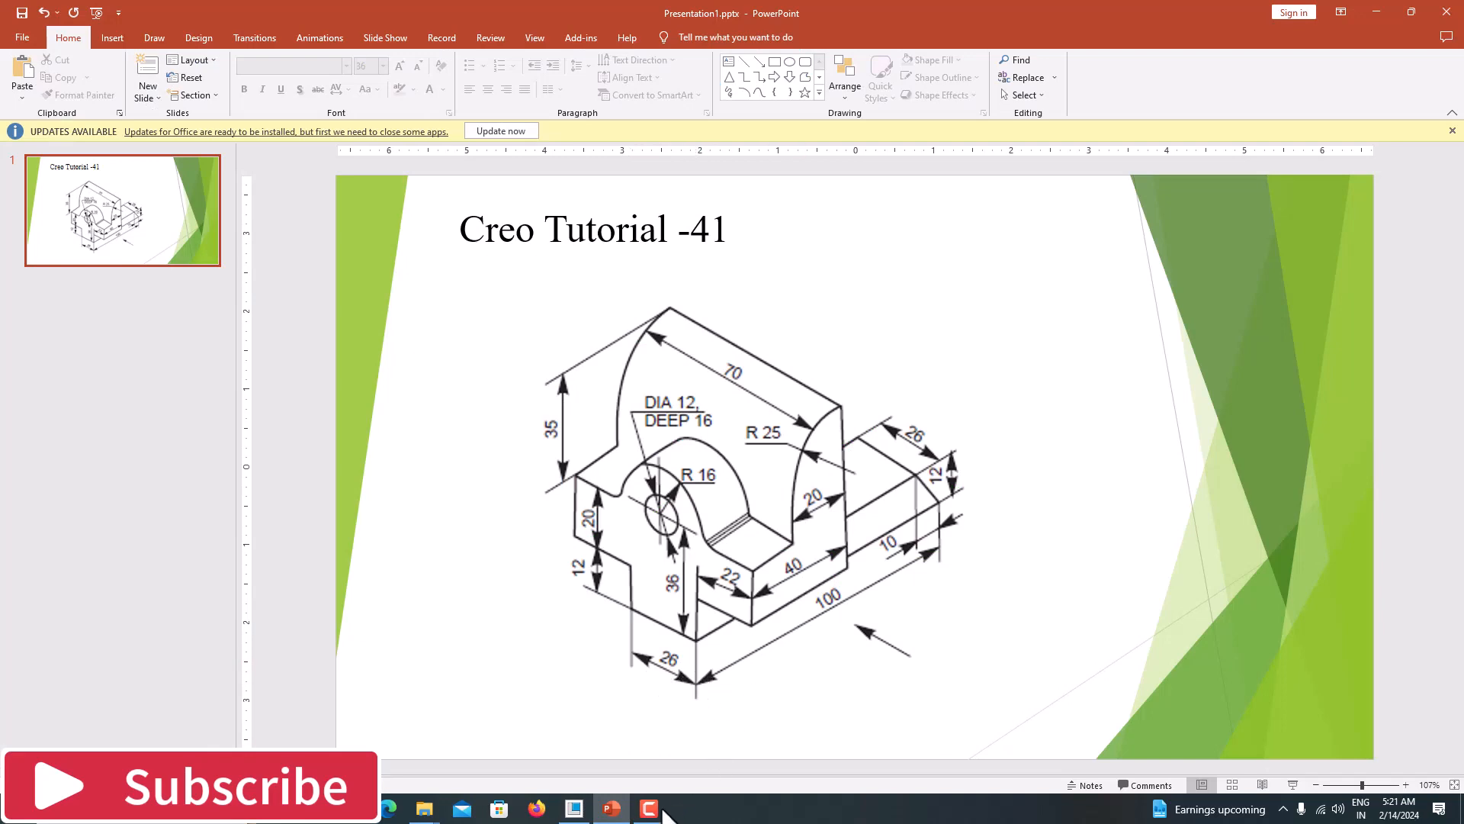
{"action": "left_click", "coordinate": [574, 810]}
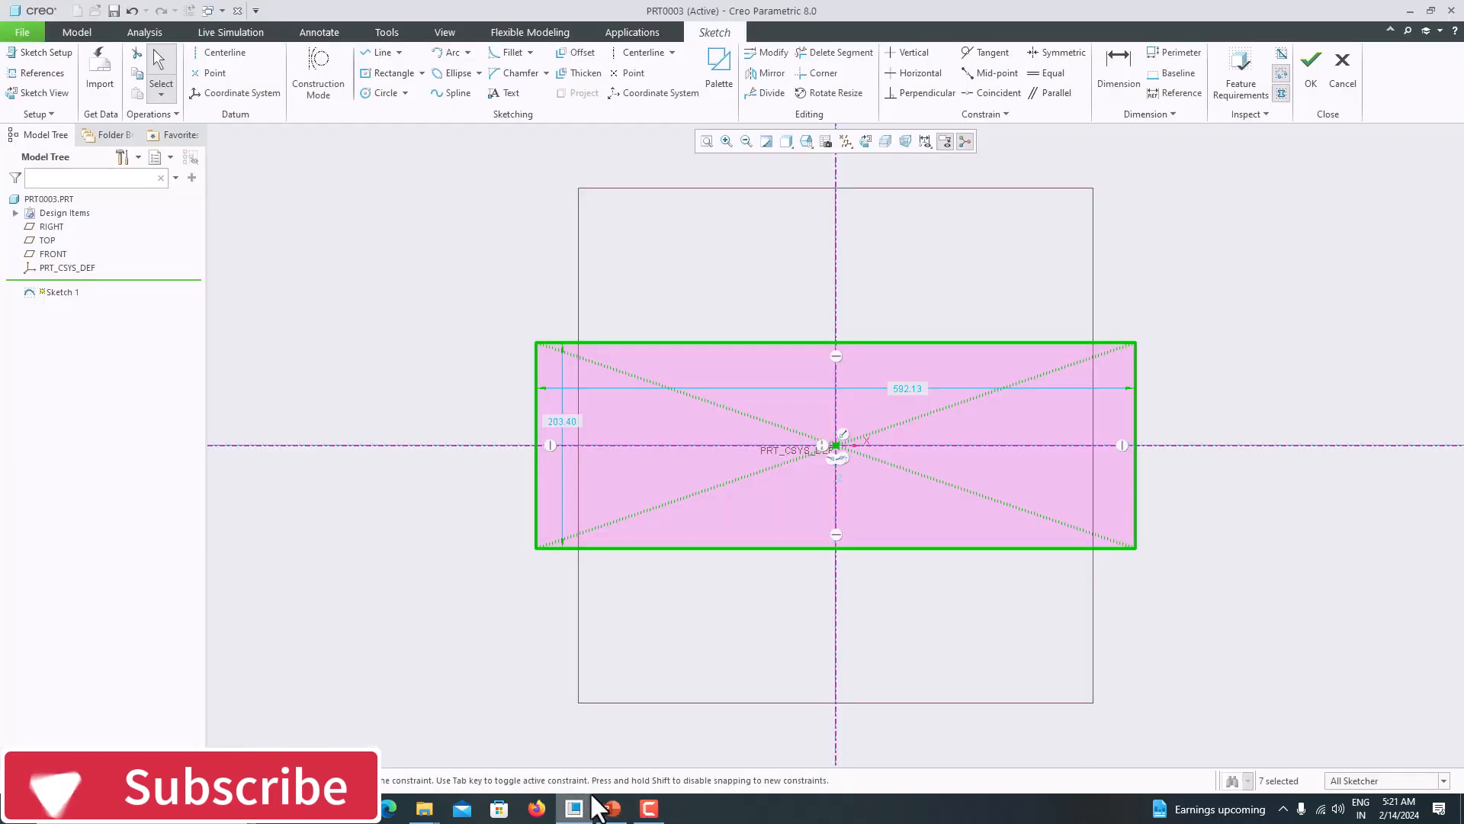
{"action": "double_click", "coordinate": [562, 421]}
{"action": "type", "text": "25."}
{"action": "key", "text": "Return"}
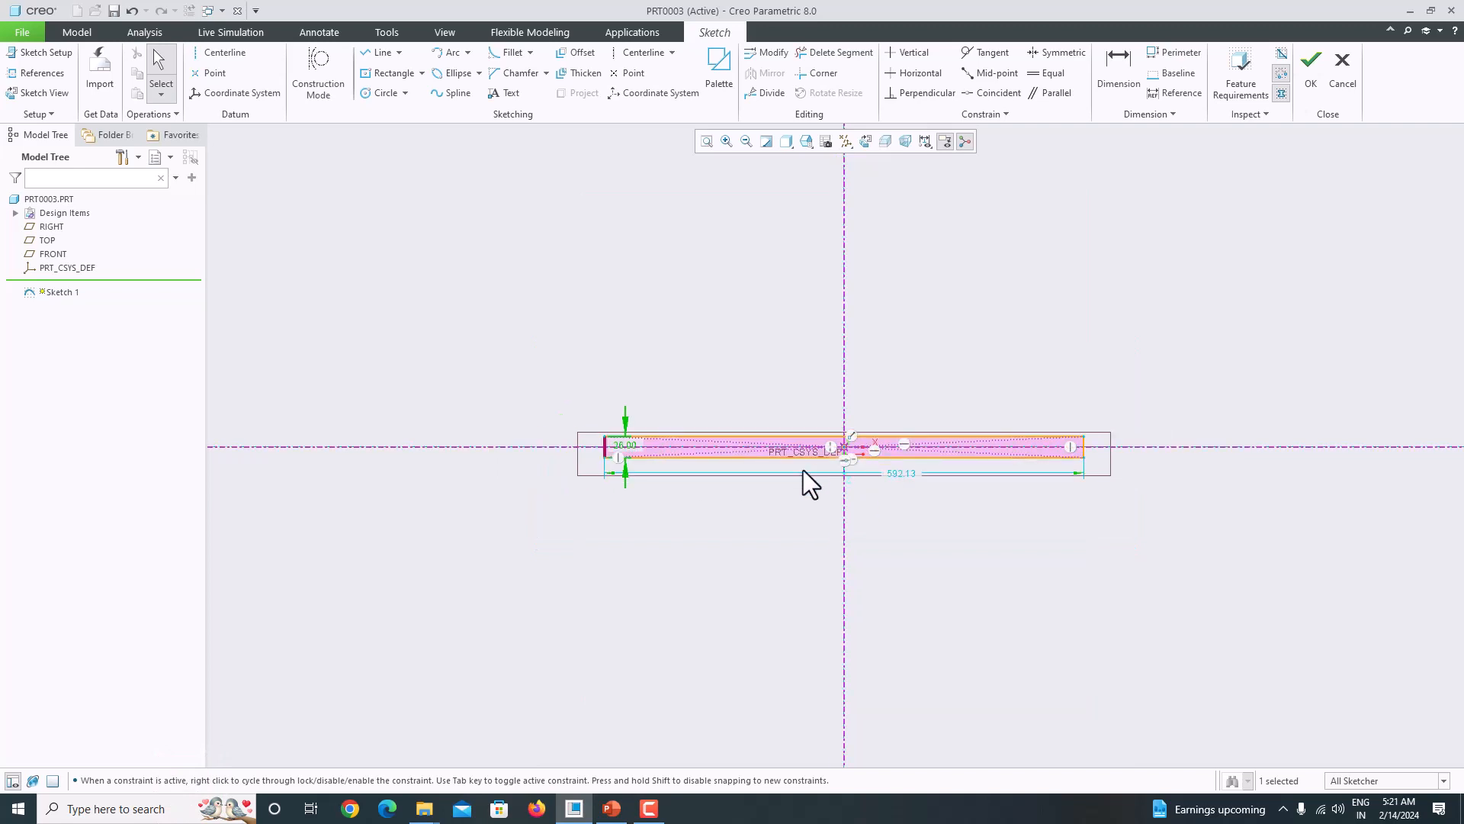
{"action": "double_click", "coordinate": [894, 472]}
{"action": "type", "text": "100"}
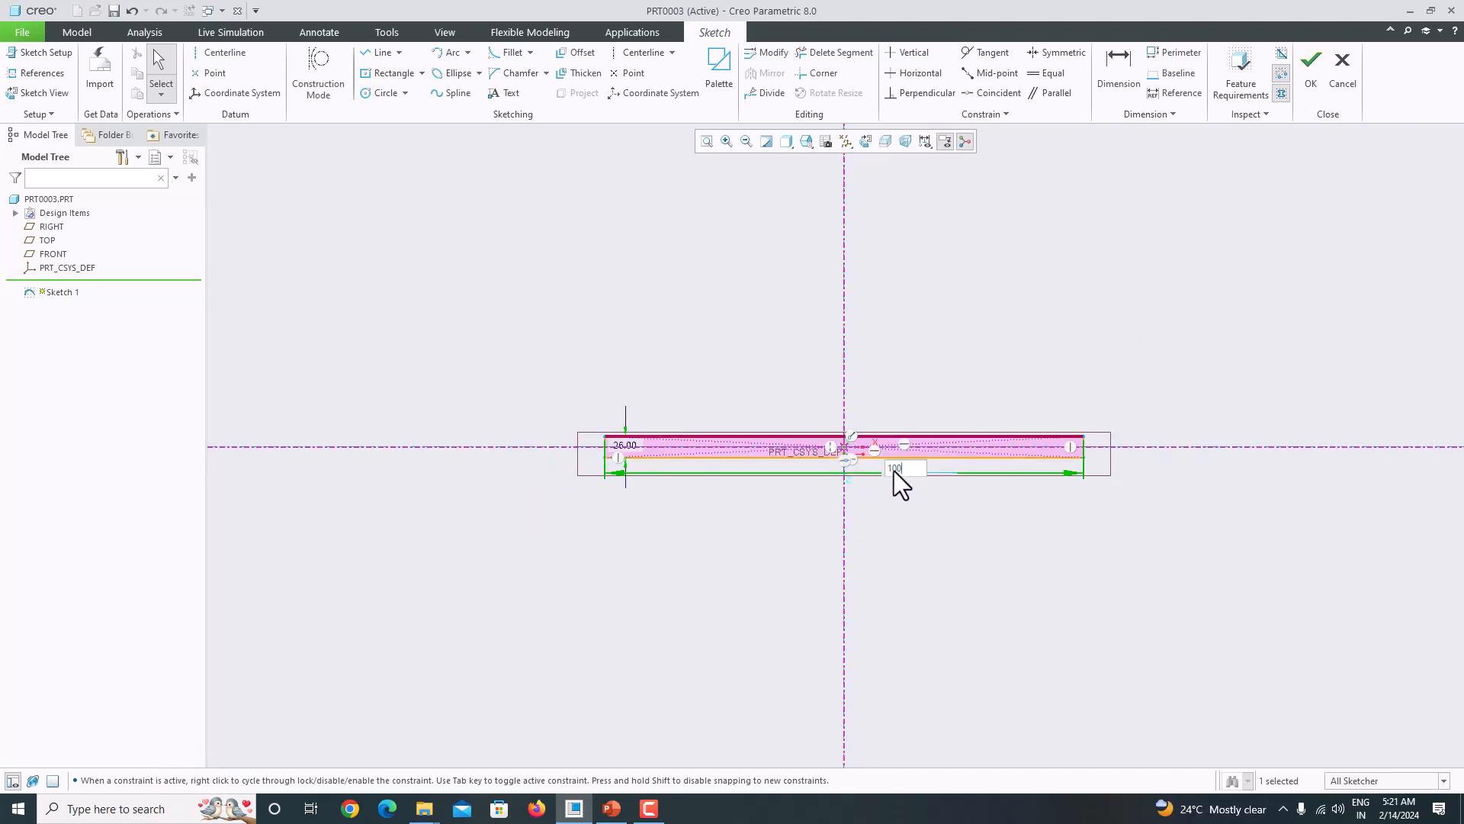
{"action": "key", "text": "Return"}
{"action": "left_click", "coordinate": [707, 141]}
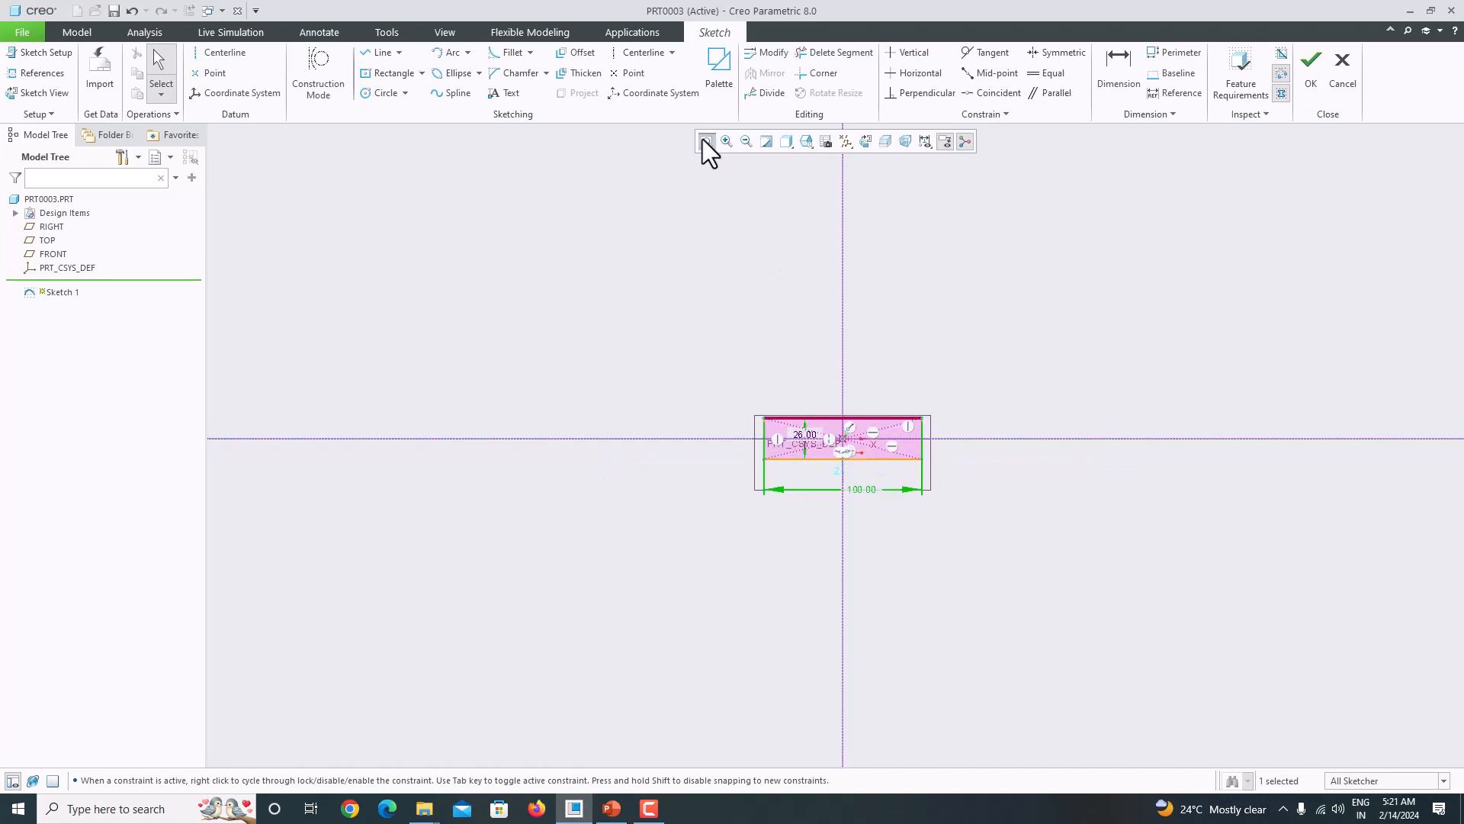
{"action": "left_click", "coordinate": [1315, 90]}
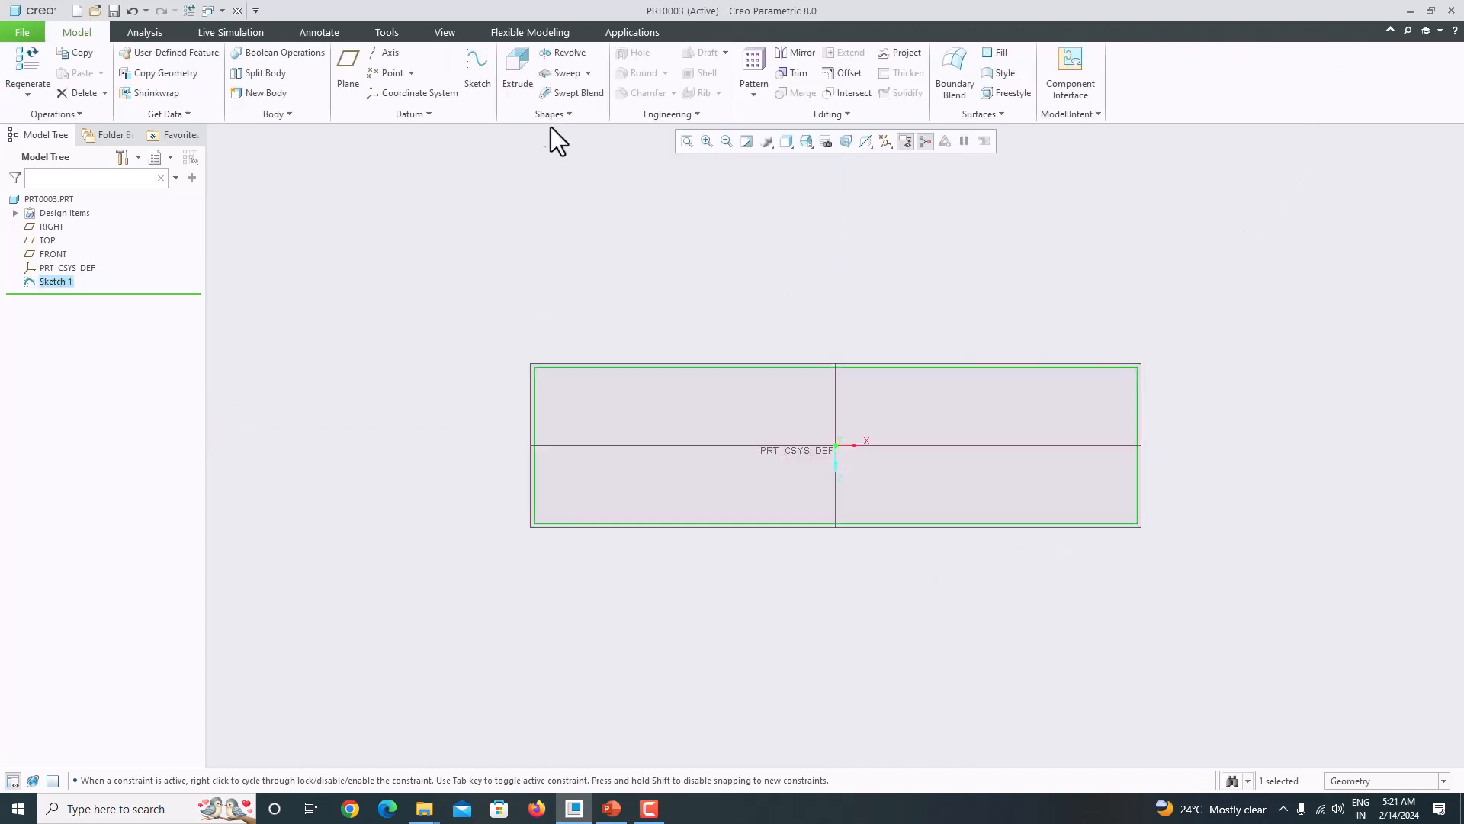
Extrude the rectangle symmetrically about the sketch plane as a solid with a total depth of 12 mm
{"action": "left_click", "coordinate": [509, 90]}
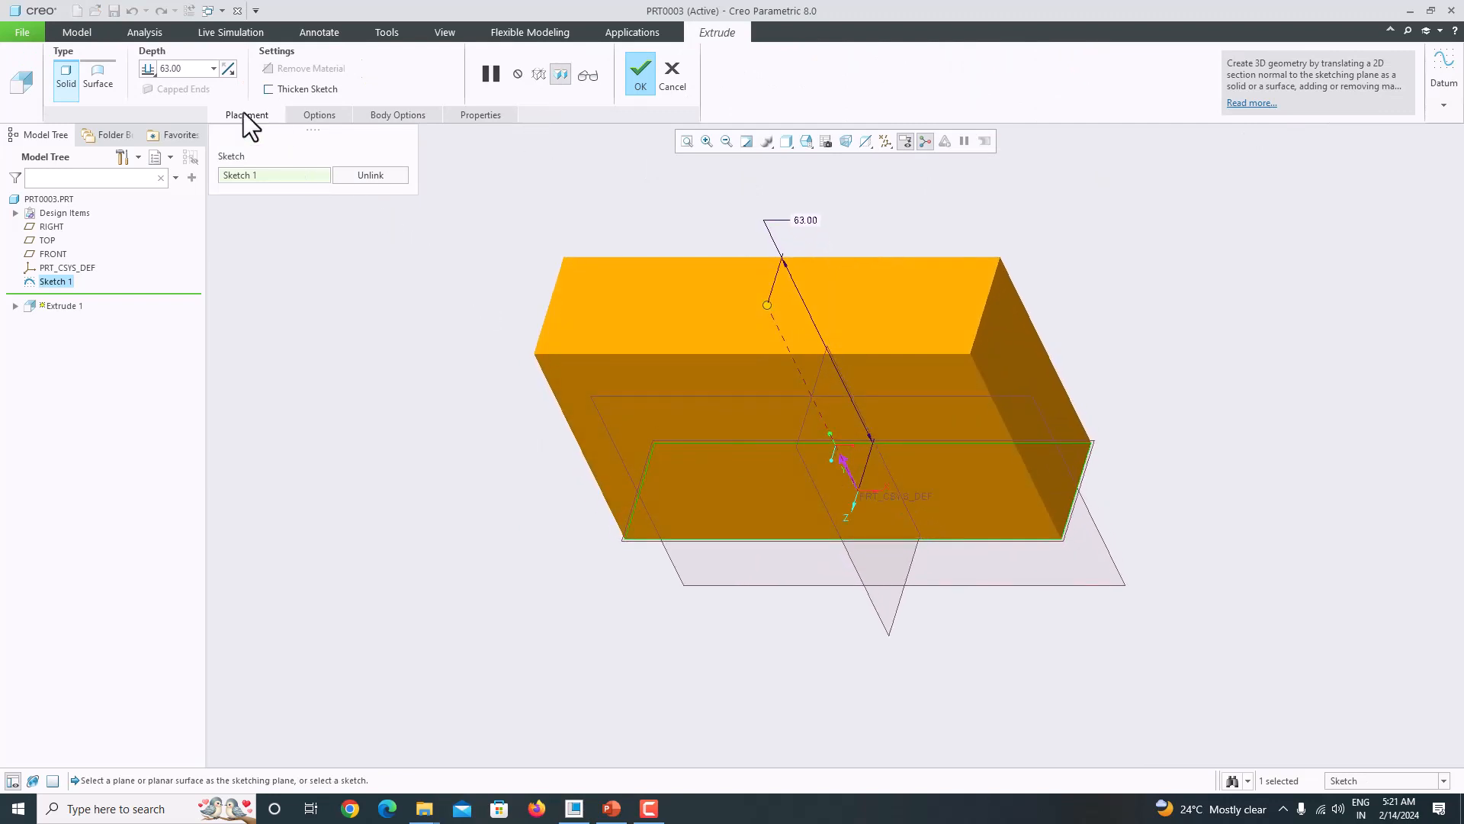
{"action": "left_click", "coordinate": [154, 67]}
{"action": "left_click", "coordinate": [172, 96]}
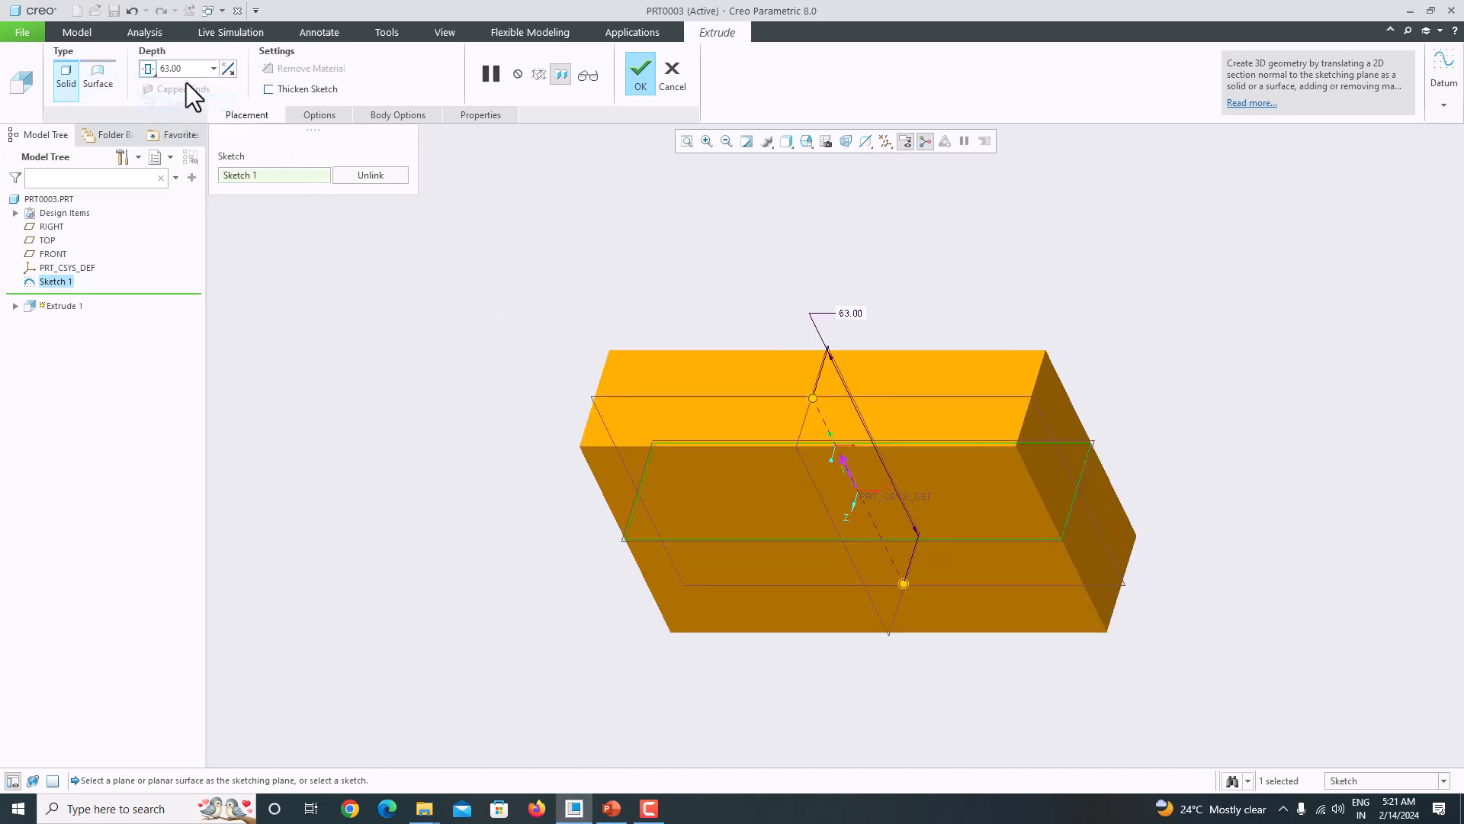
{"action": "left_click", "coordinate": [611, 809]}
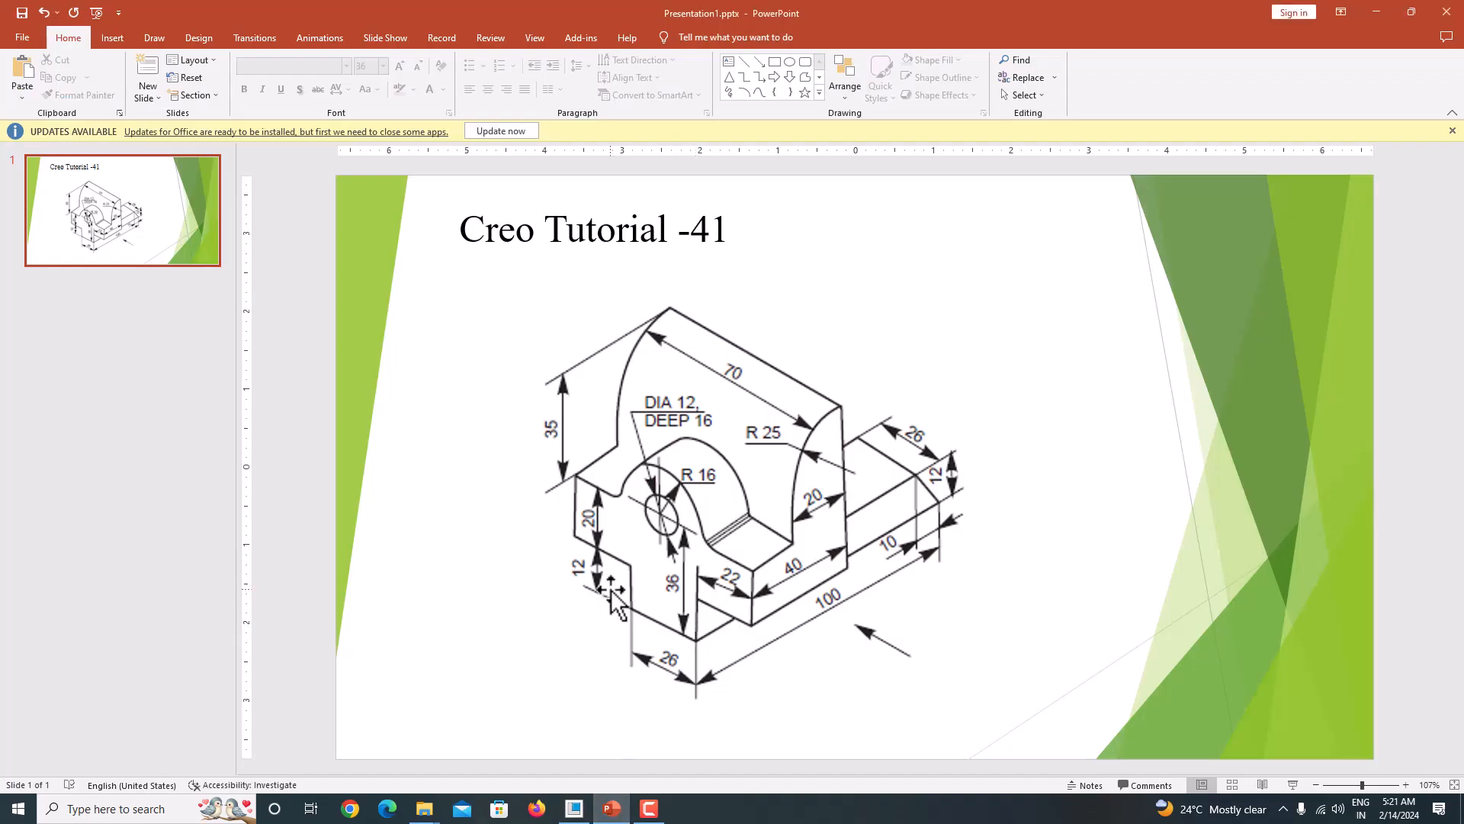
{"action": "left_click", "coordinate": [649, 809]}
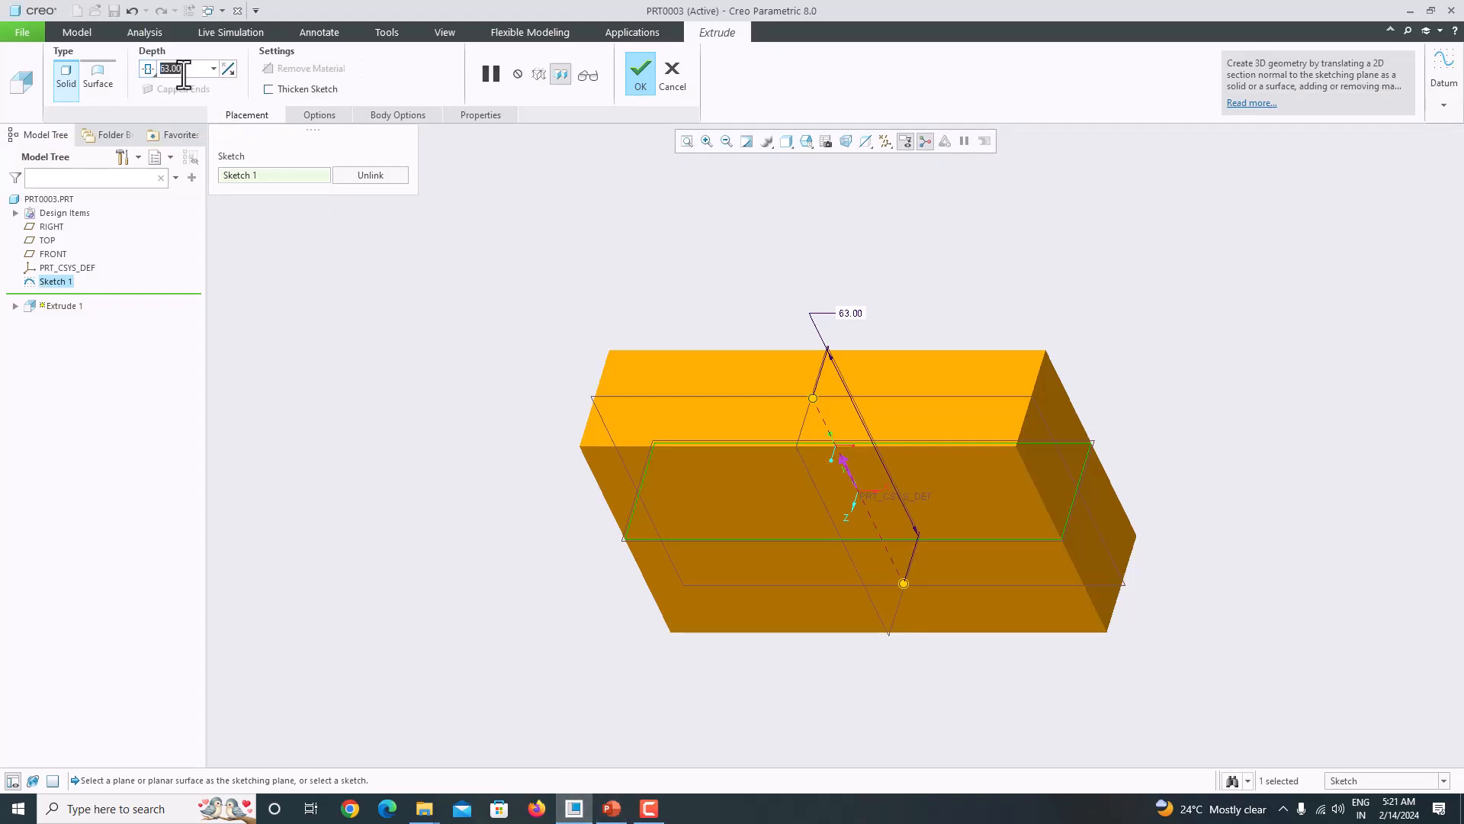
{"action": "type", "text": "12"}
{"action": "key", "text": "Return"}
{"action": "middle_click_drag", "start_coordinate": [602, 404], "coordinate": [716, 398]}
{"action": "middle_click", "coordinate": [678, 393]}
{"action": "middle_click_drag", "start_coordinate": [920, 582], "coordinate": [924, 583]}
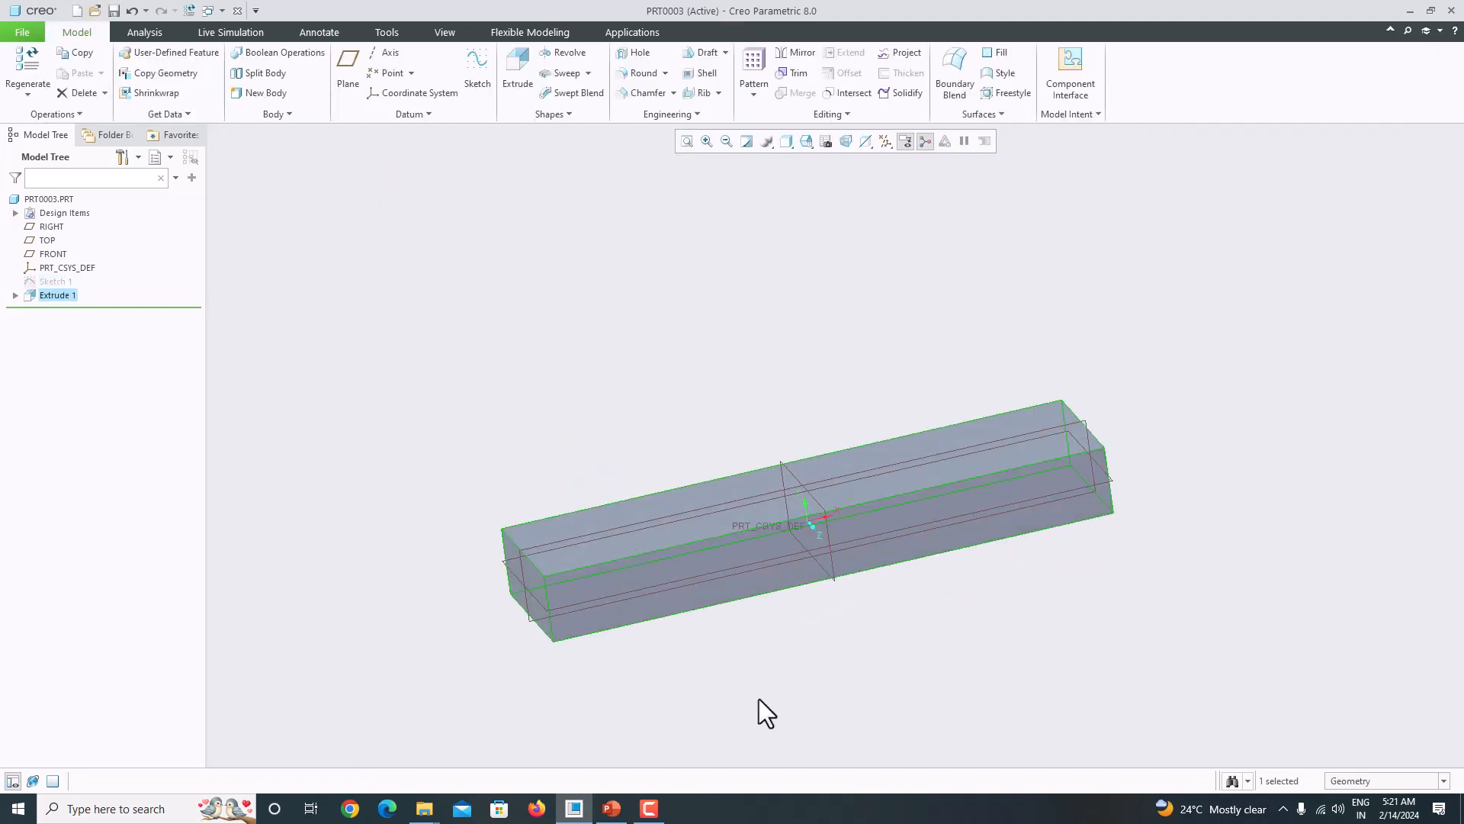
Start a sketch on the FRONT plane and add the block's top and left edges as sketch references
{"action": "left_click", "coordinate": [611, 808]}
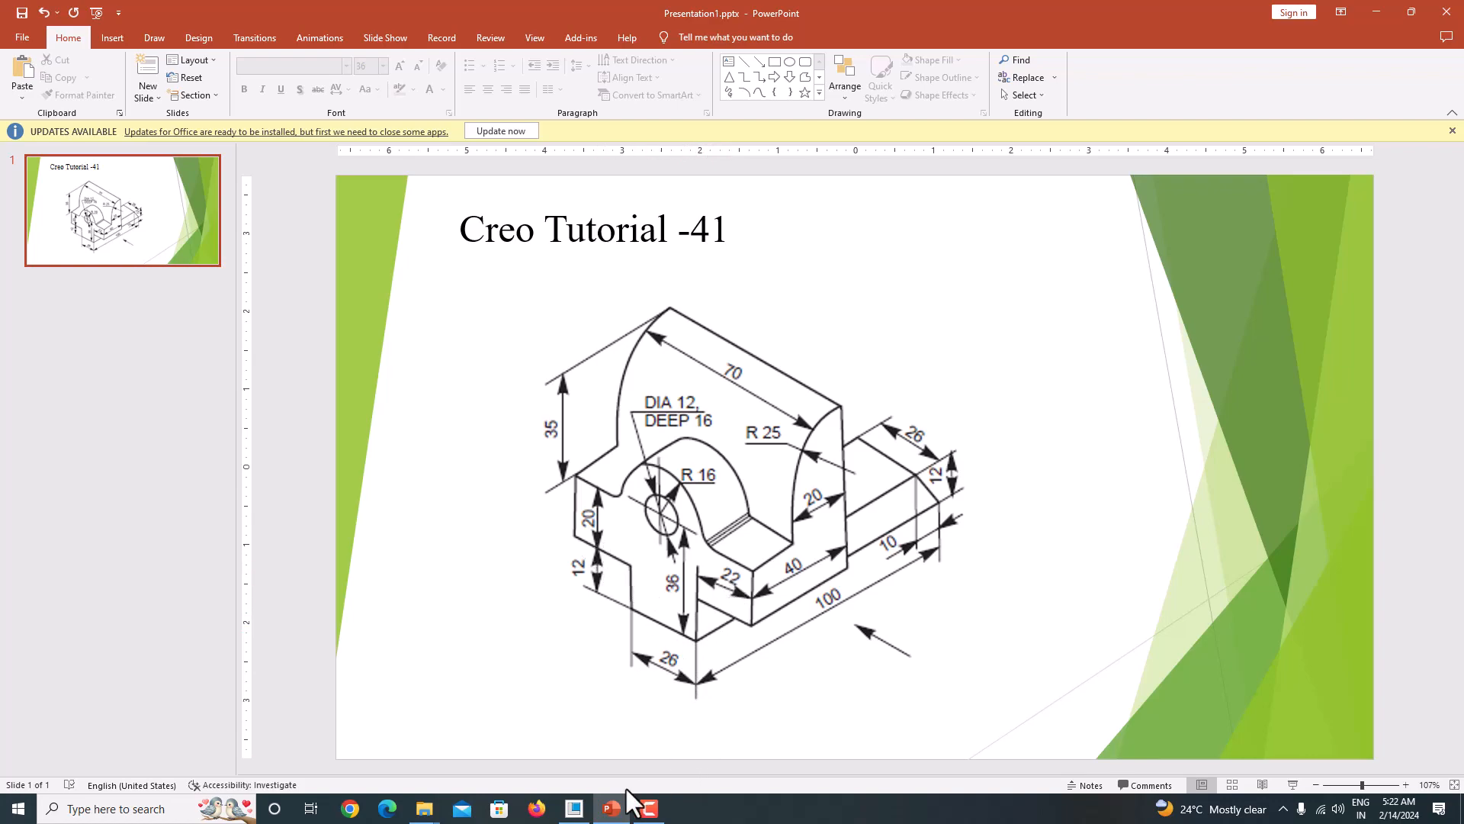
{"action": "left_click", "coordinate": [568, 812]}
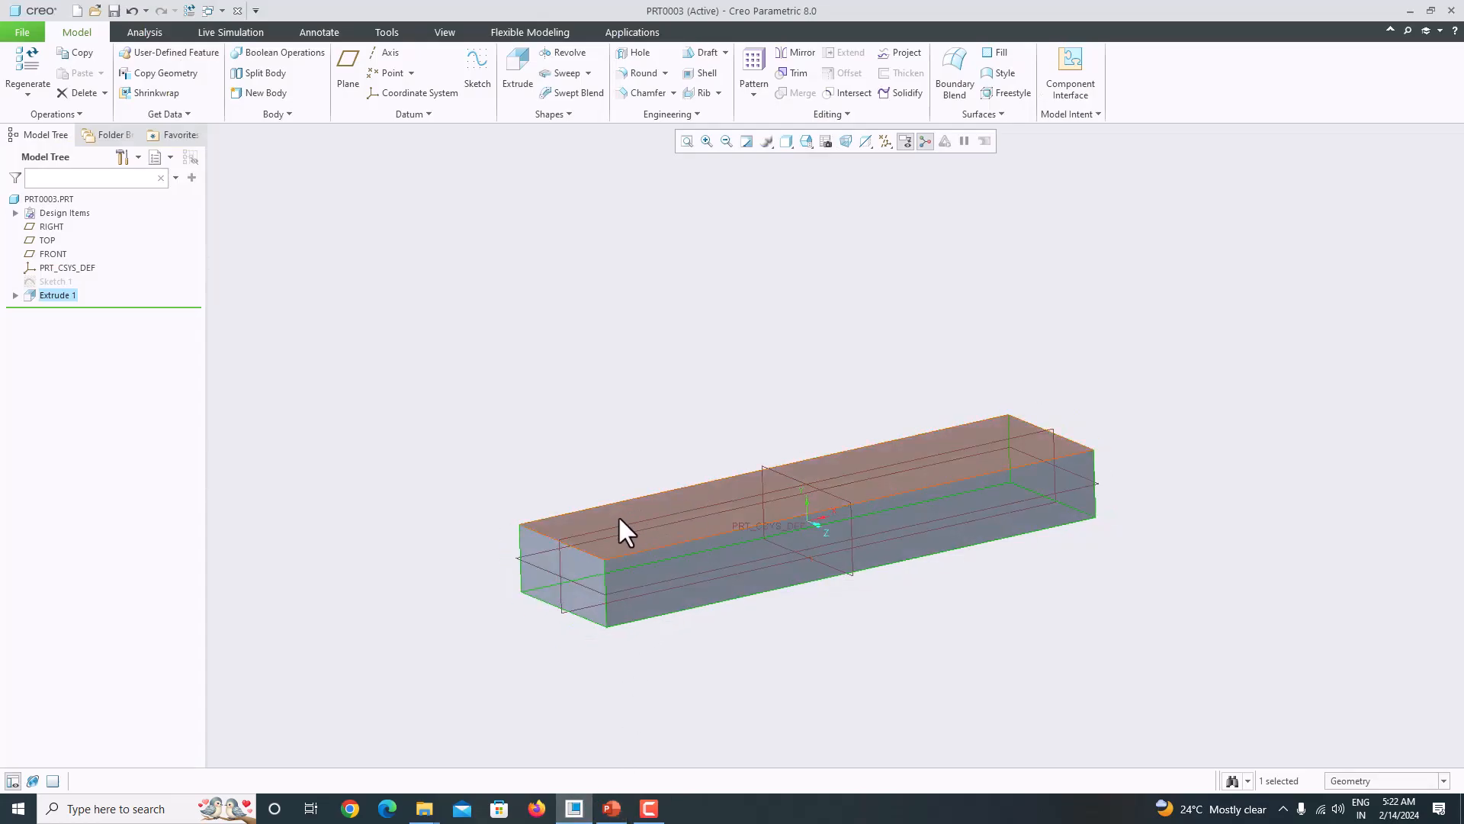
{"action": "left_click", "coordinate": [586, 530]}
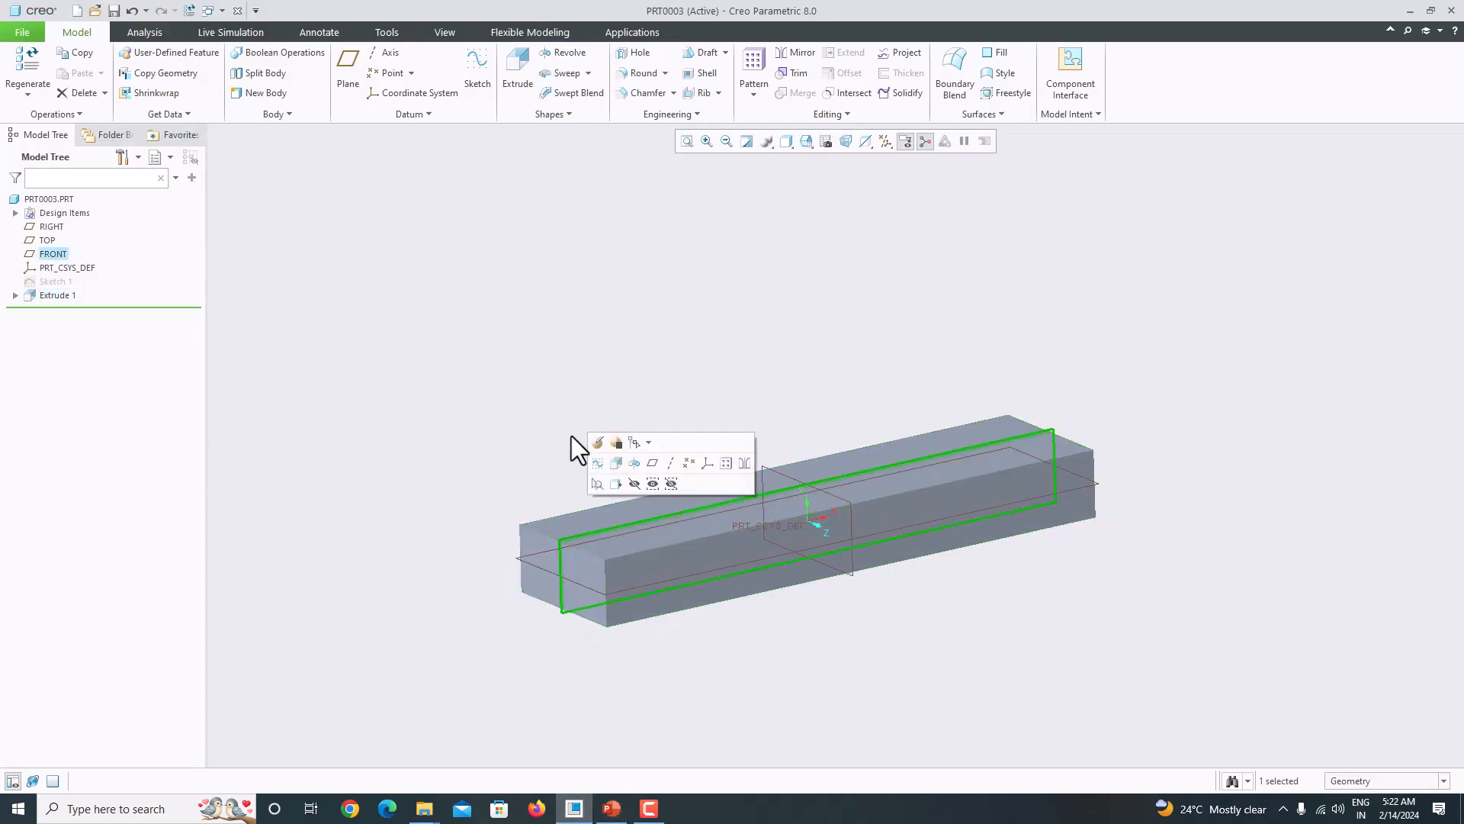
{"action": "left_click", "coordinate": [475, 79]}
{"action": "left_click", "coordinate": [870, 144]}
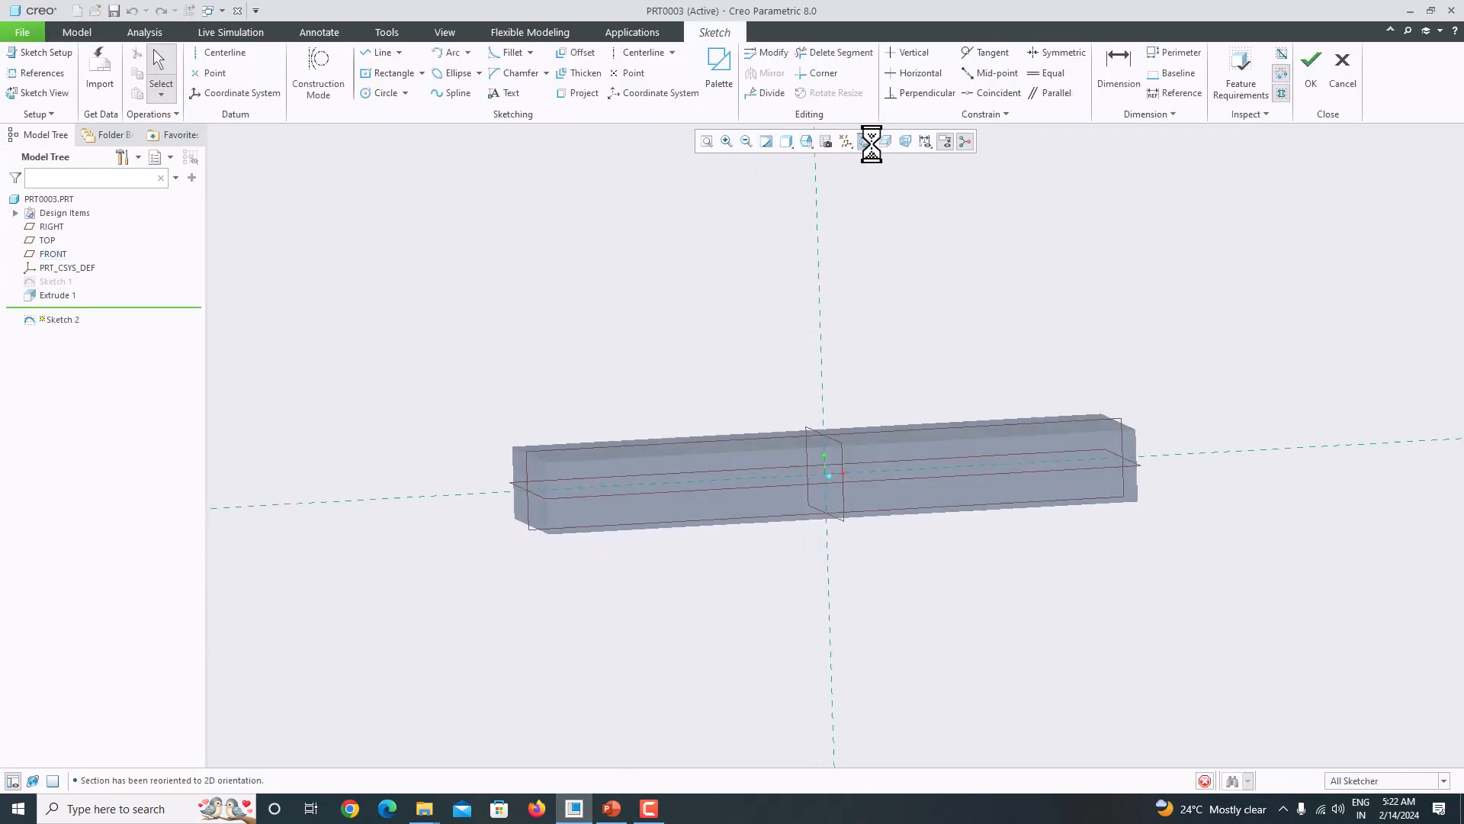
{"action": "left_click", "coordinate": [25, 67]}
{"action": "left_click", "coordinate": [616, 407]}
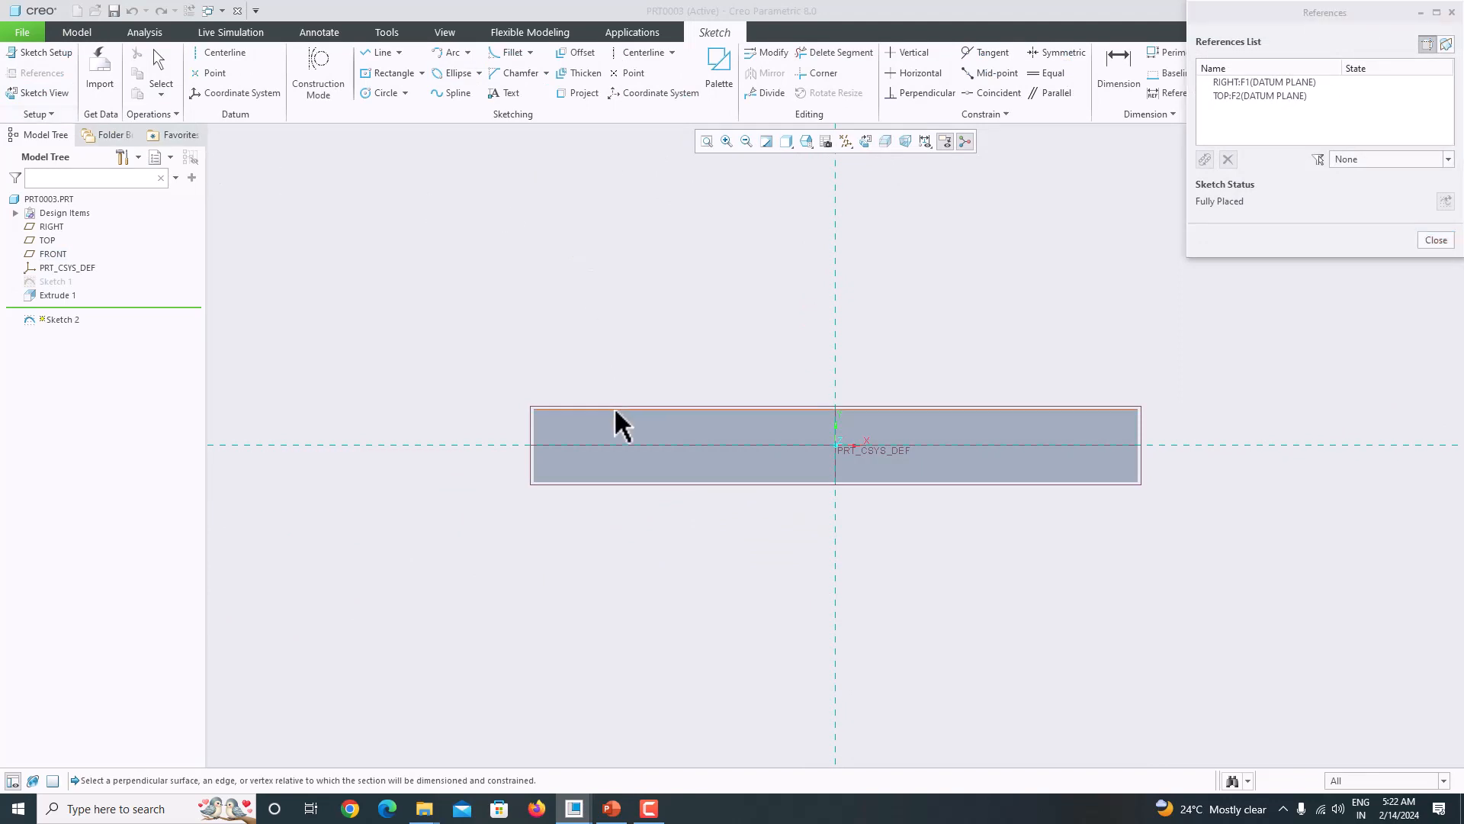
{"action": "left_click", "coordinate": [534, 439]}
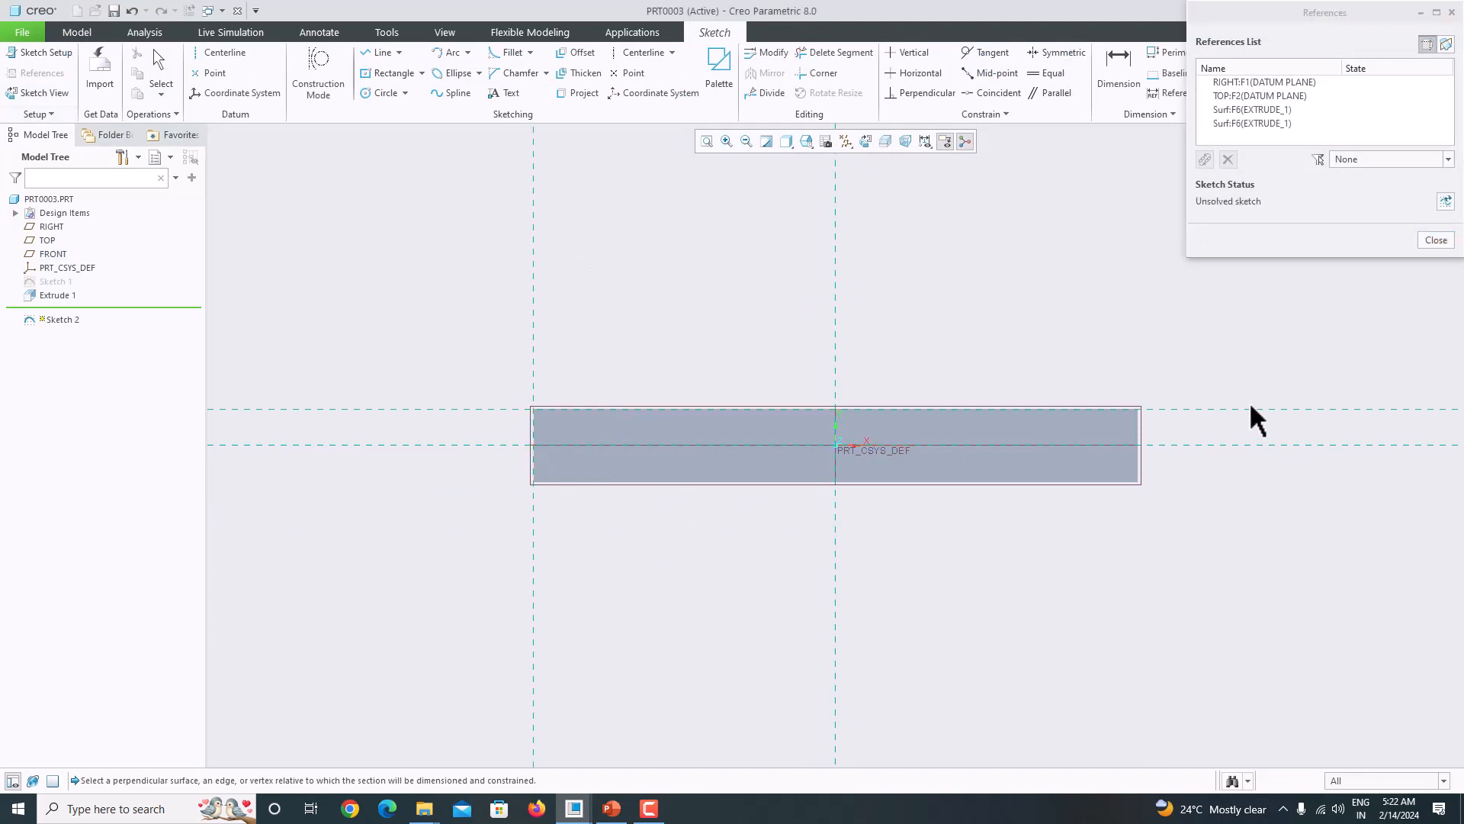
{"action": "left_click", "coordinate": [1435, 240]}
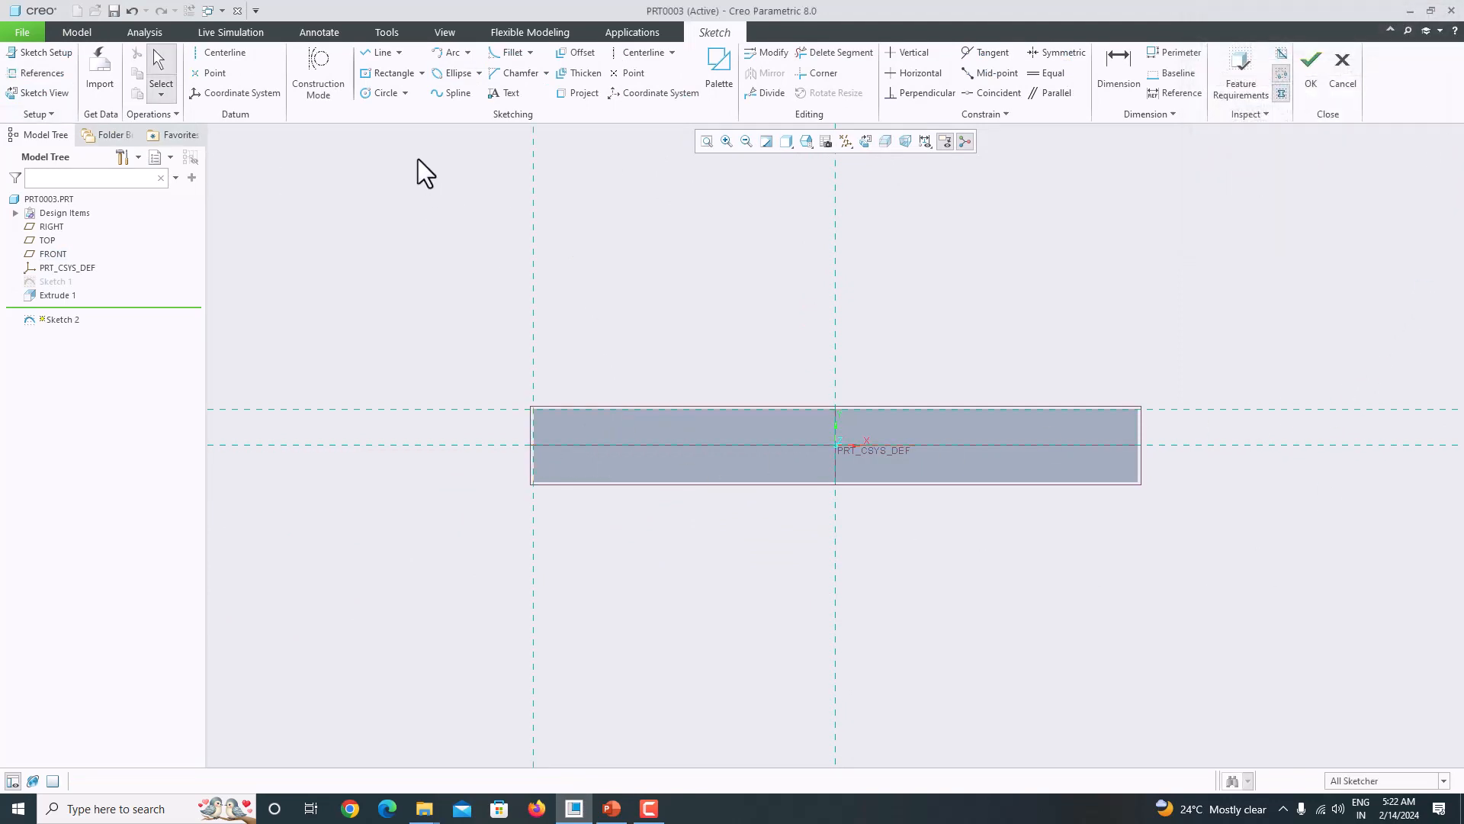
Check the drawing in PowerPoint and sketch a closed stepped L-profile on the block's top-left corner, about 63 mm wide and 40 mm high
{"action": "left_click", "coordinate": [612, 808]}
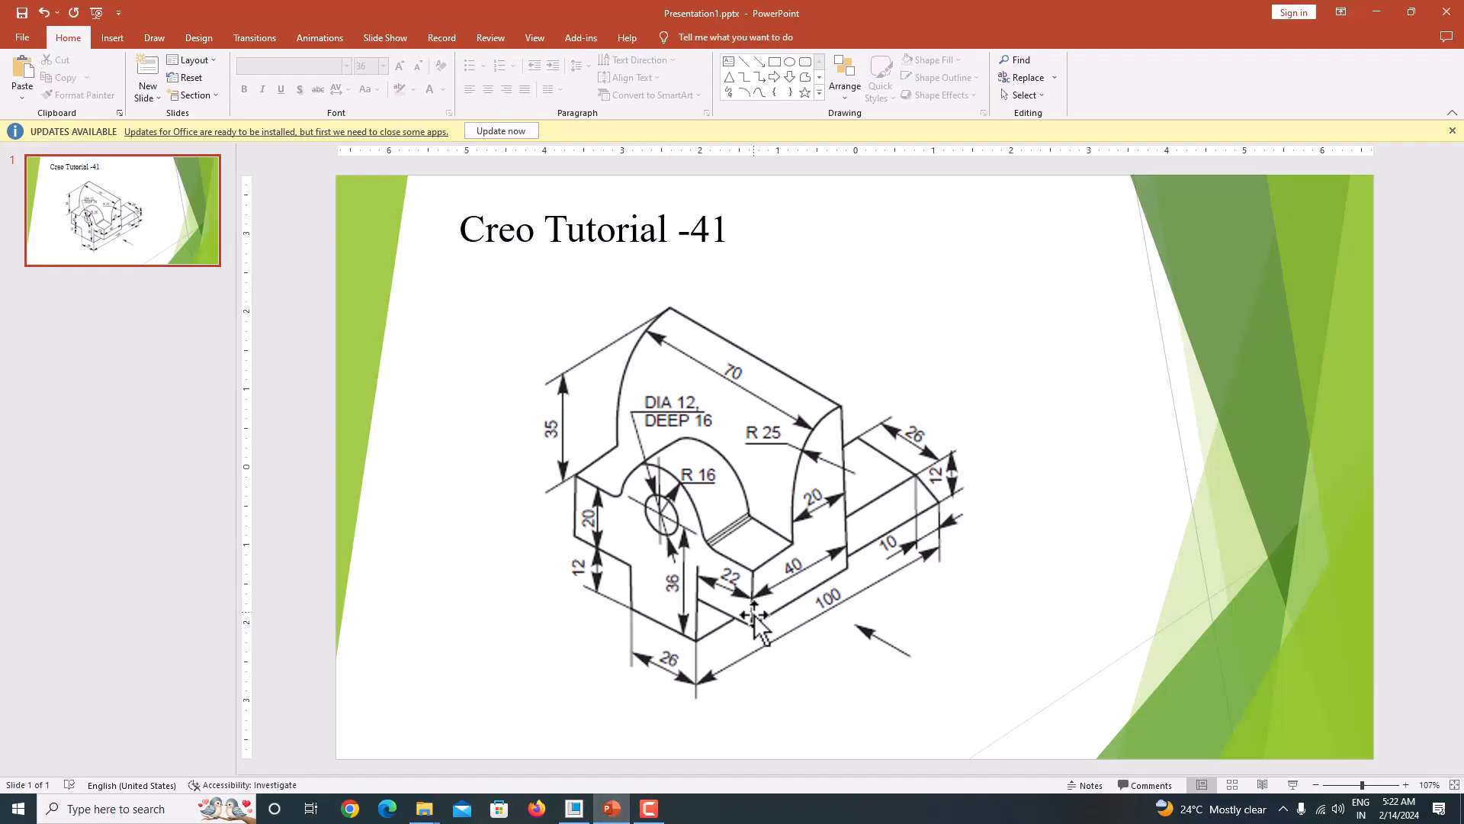
{"action": "left_click", "coordinate": [574, 807]}
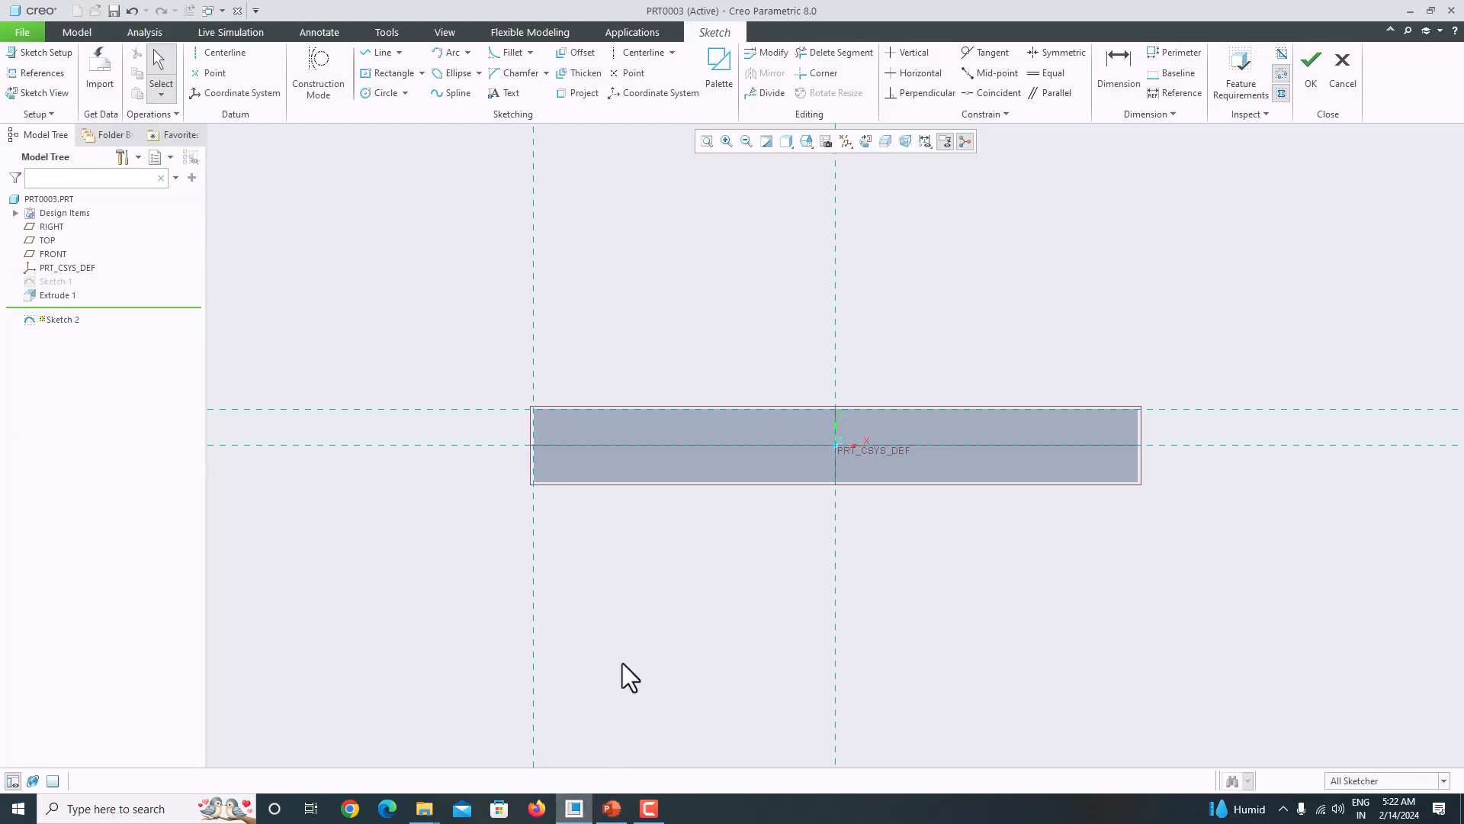
{"action": "left_click", "coordinate": [383, 78]}
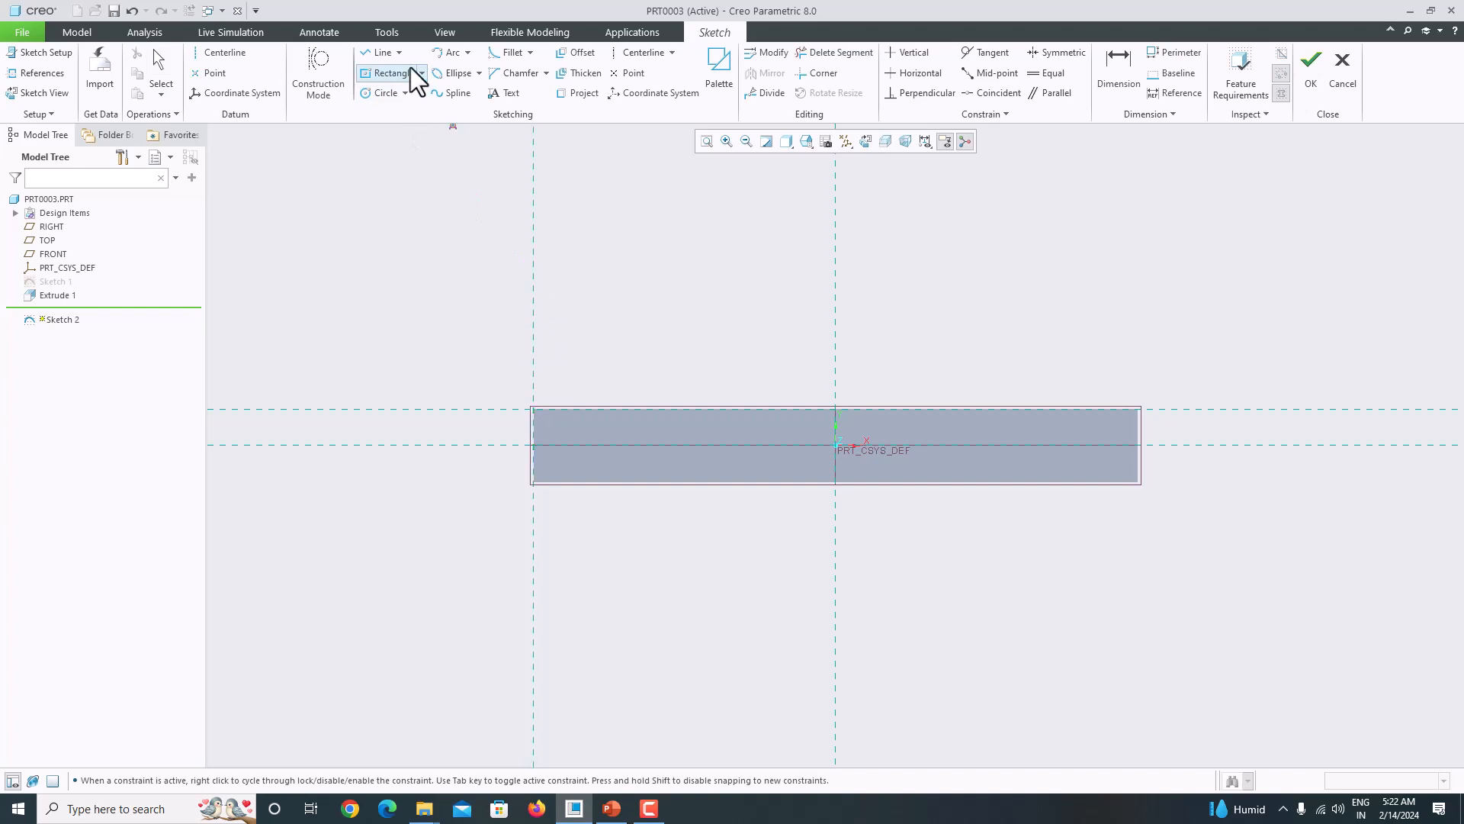
{"action": "left_click", "coordinate": [536, 410]}
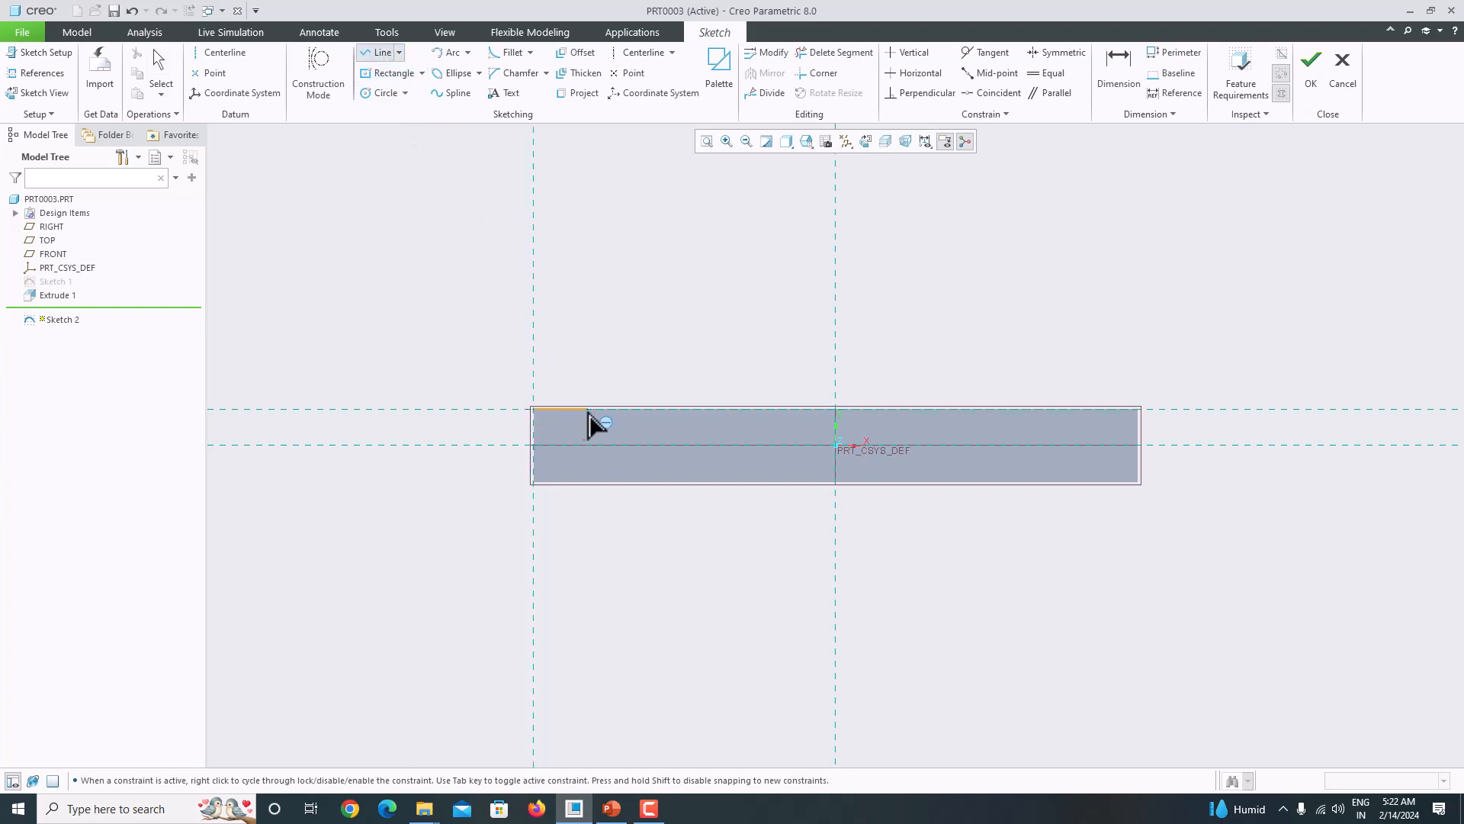
{"action": "left_click", "coordinate": [915, 410]}
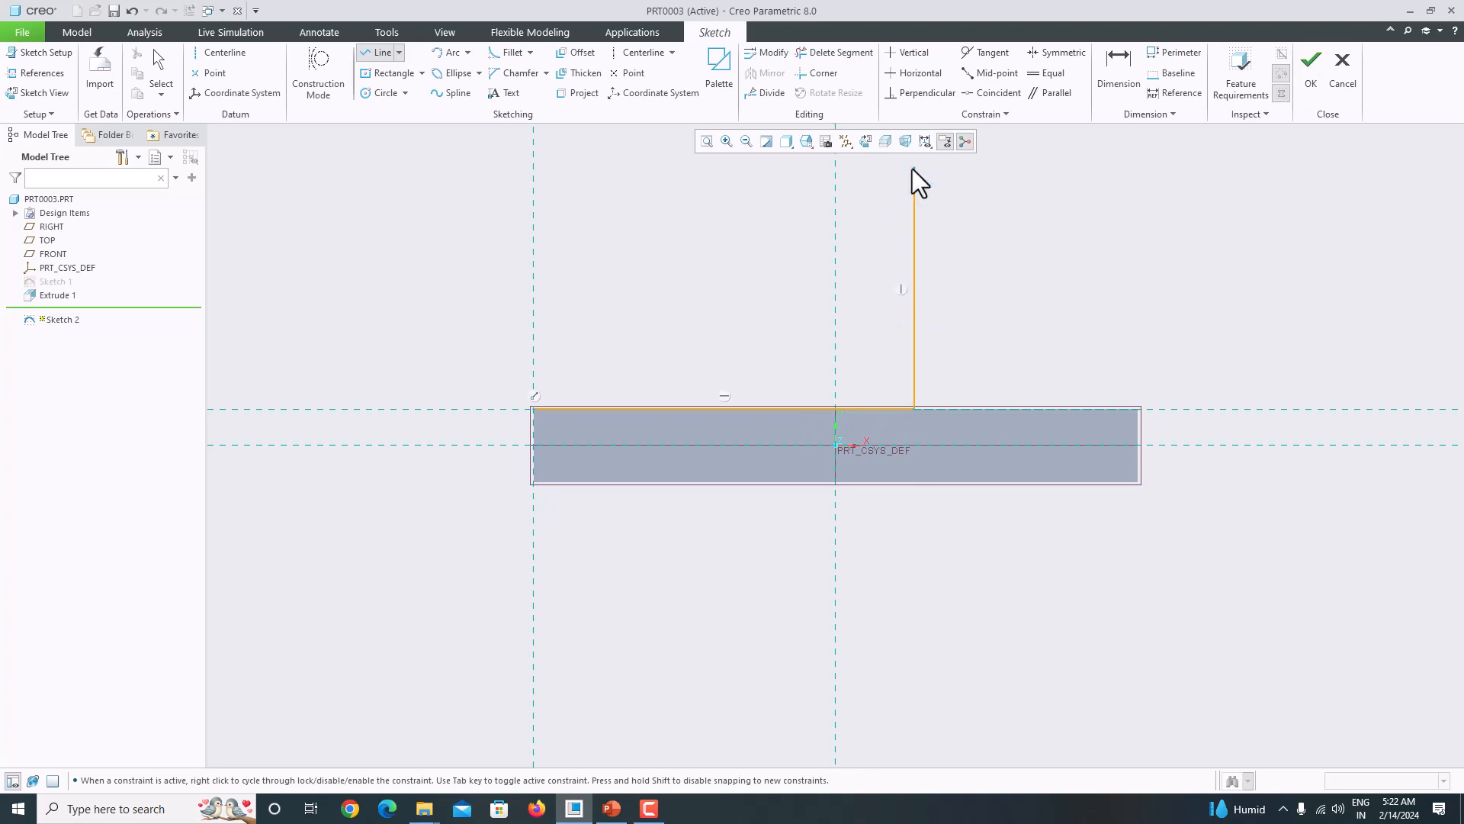
{"action": "left_click", "coordinate": [915, 168]}
{"action": "left_click", "coordinate": [705, 168]}
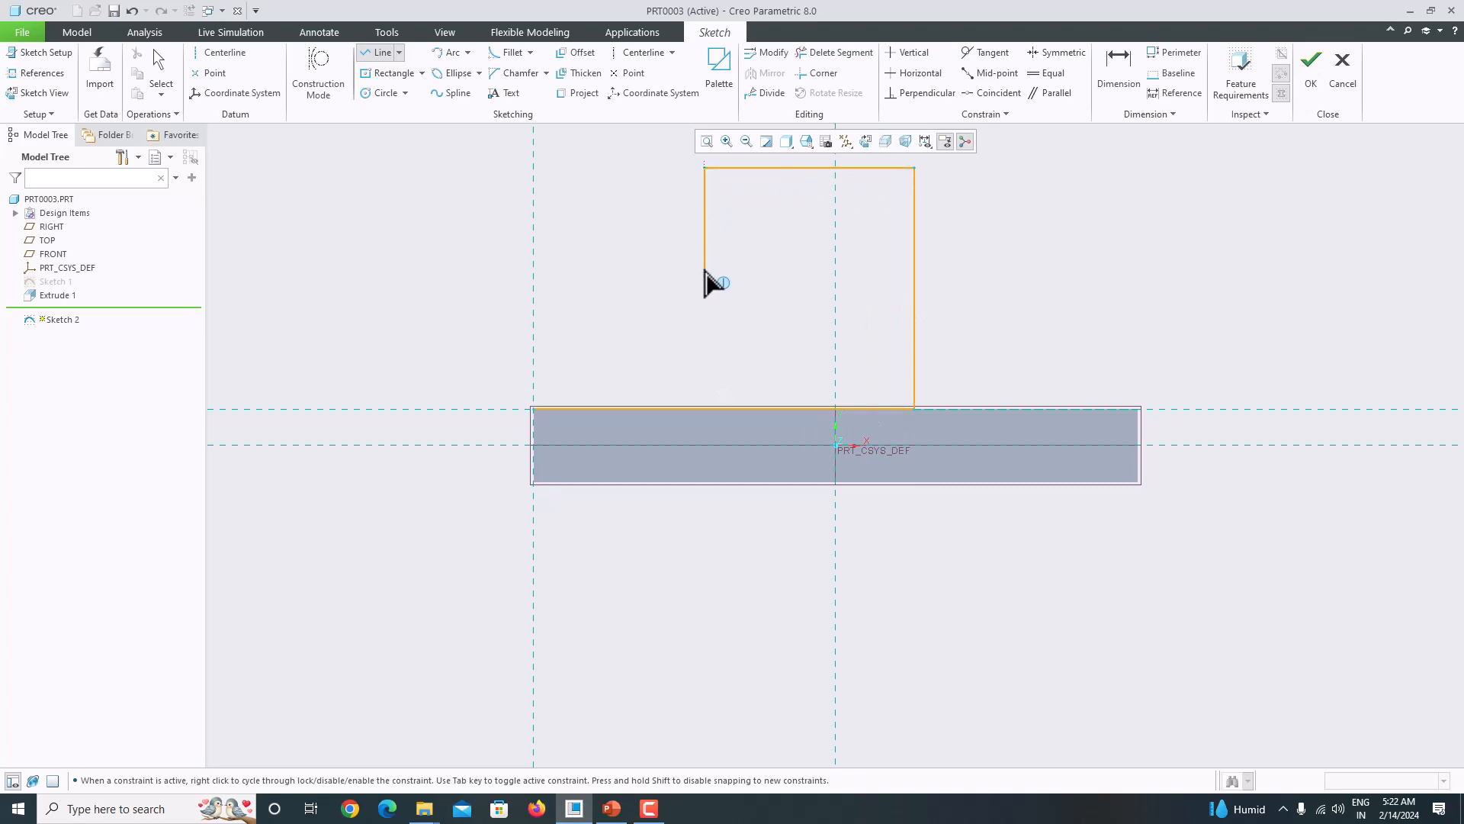
{"action": "left_click", "coordinate": [704, 267]}
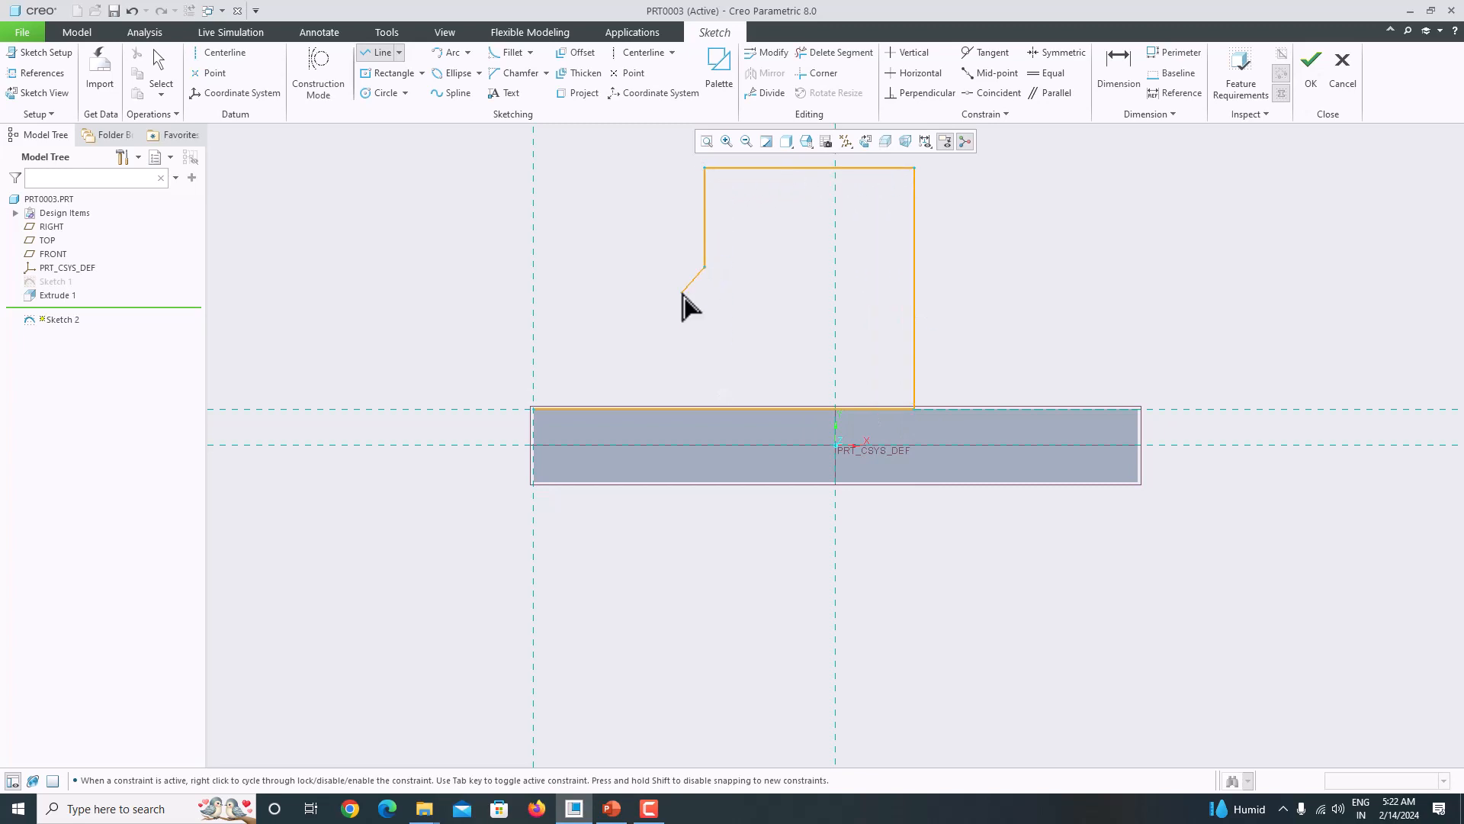
{"action": "left_click", "coordinate": [534, 267]}
{"action": "left_click", "coordinate": [534, 409]}
{"action": "middle_click", "coordinate": [475, 363]}
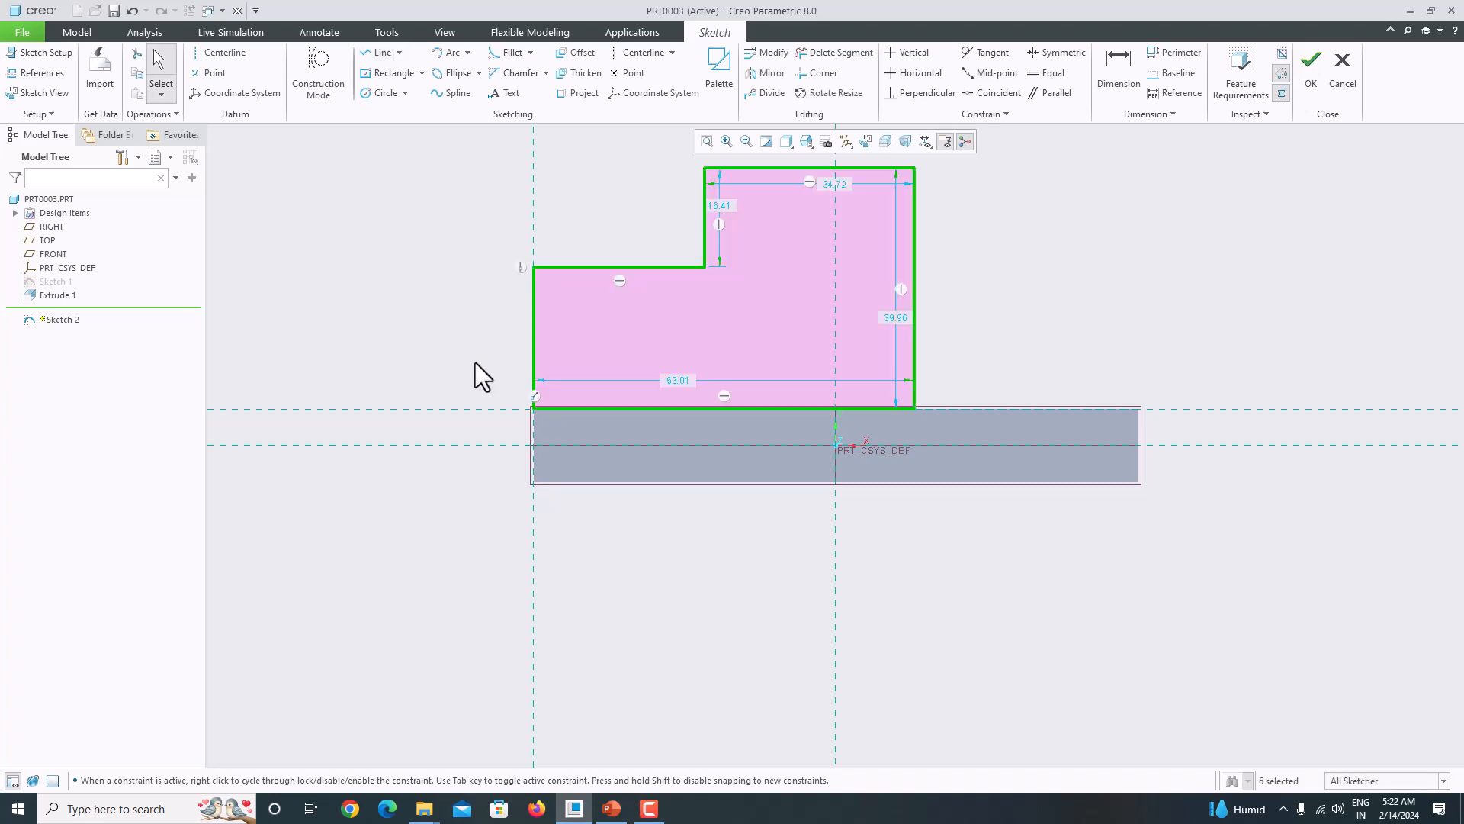
Consult the drawing and set the L-profile's bottom width to 40 mm and its overall height to 20+35 mm
{"action": "scroll", "coordinate": [693, 516], "scroll_direction": "up", "scroll_amount": 1}
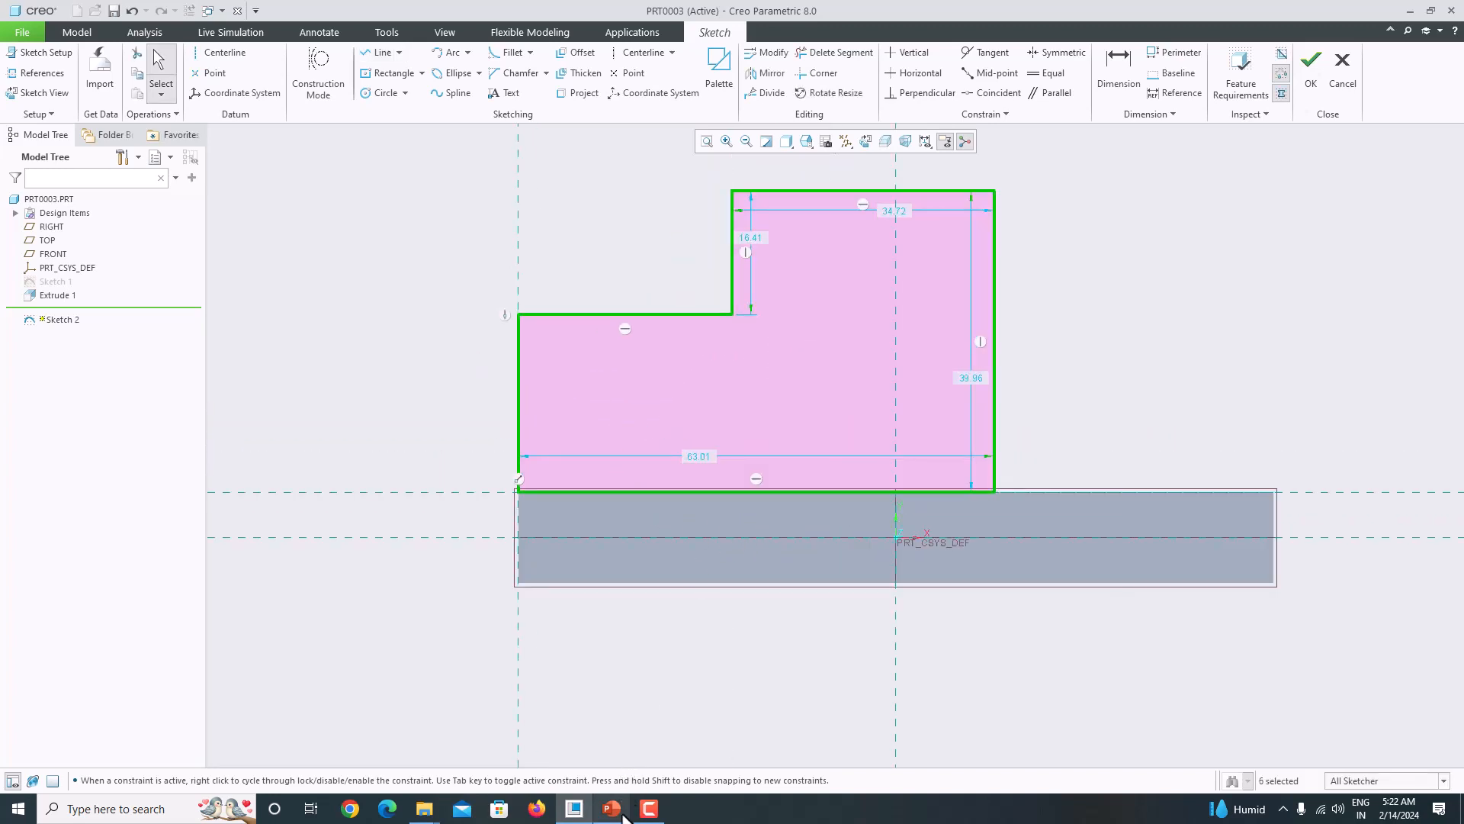
{"action": "left_click", "coordinate": [612, 808]}
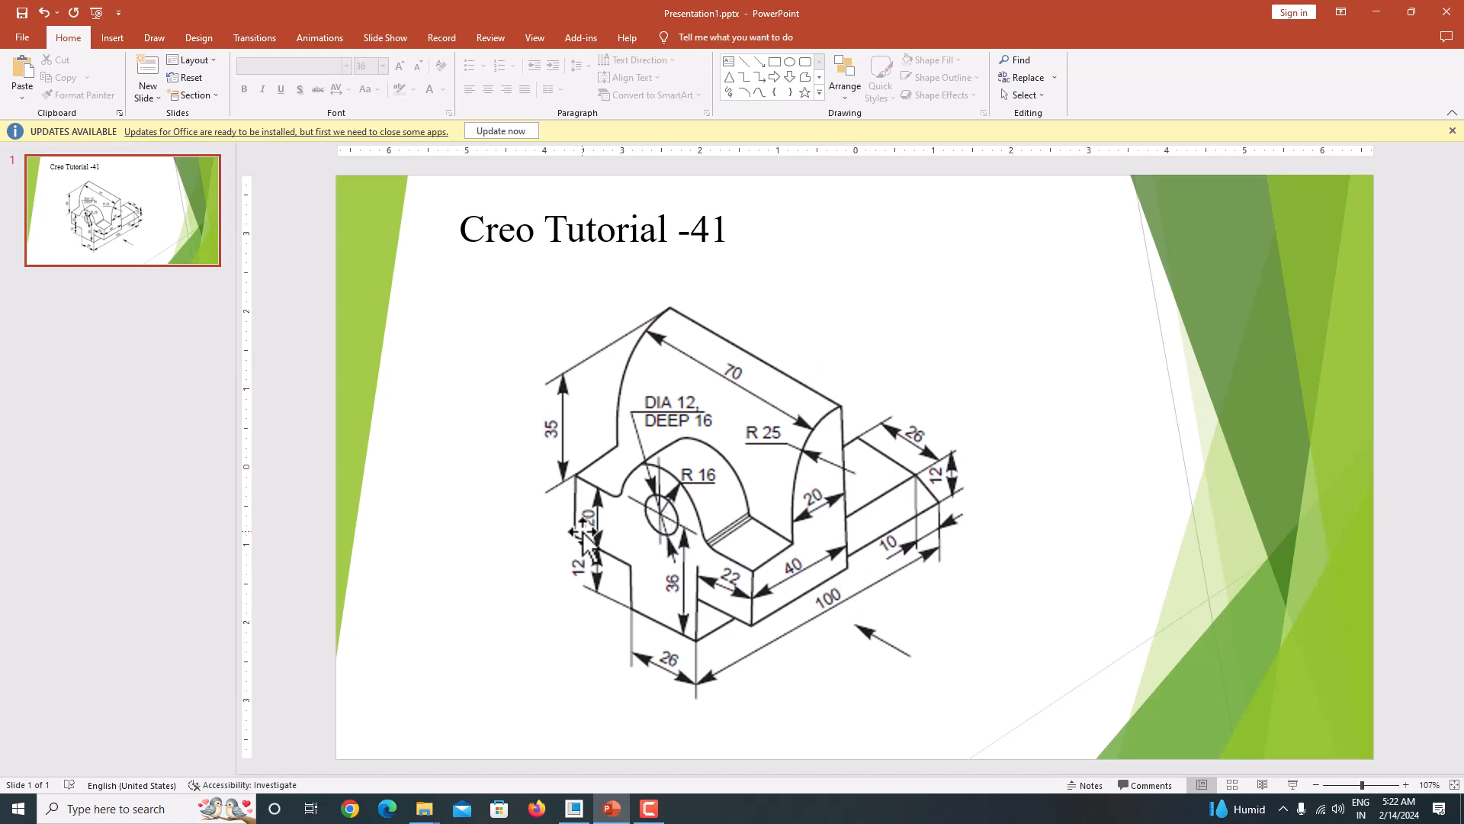
{"action": "left_click", "coordinate": [649, 810]}
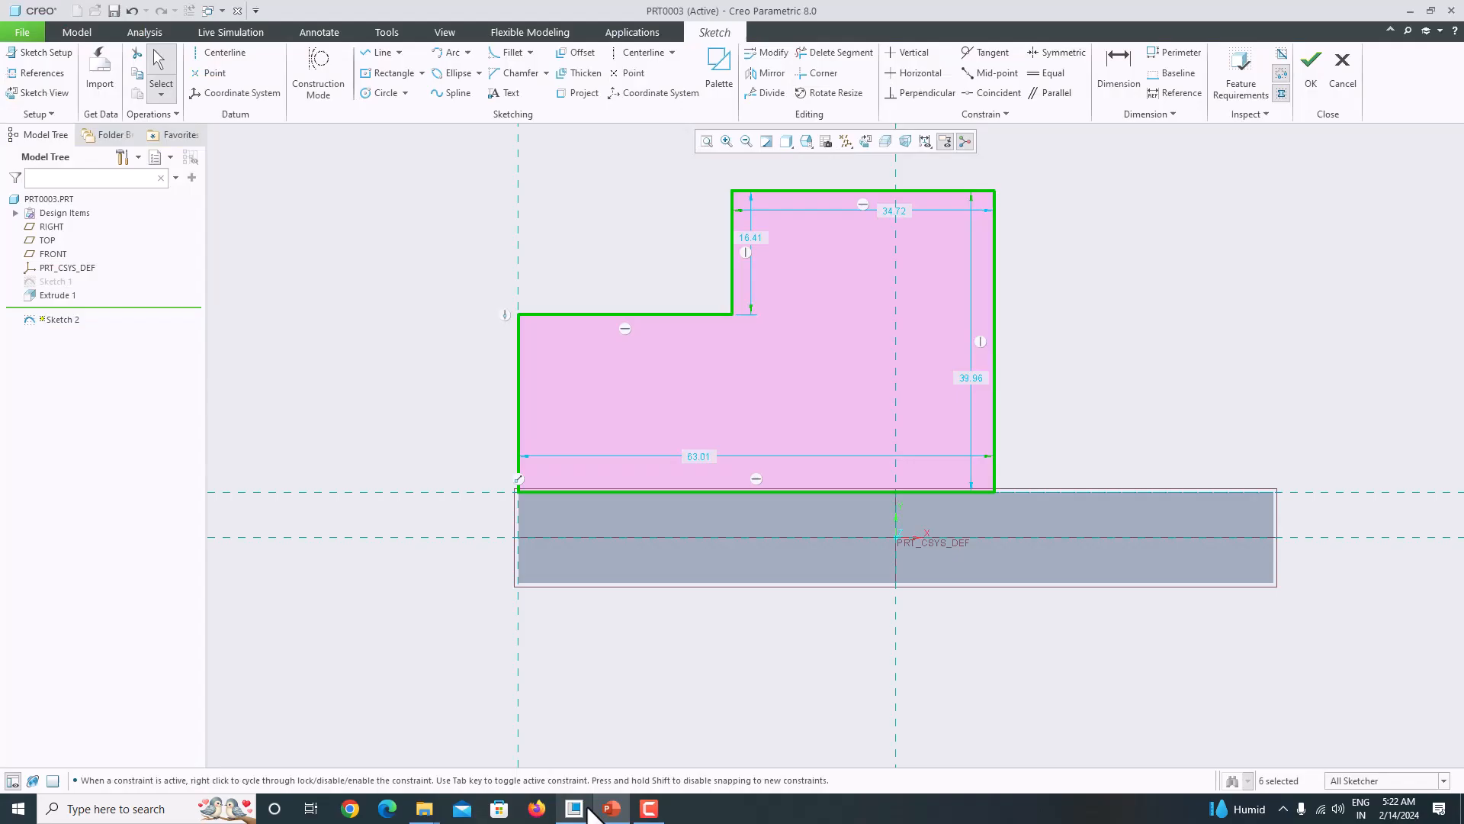
{"action": "left_click", "coordinate": [694, 460]}
{"action": "double_click", "coordinate": [694, 460]}
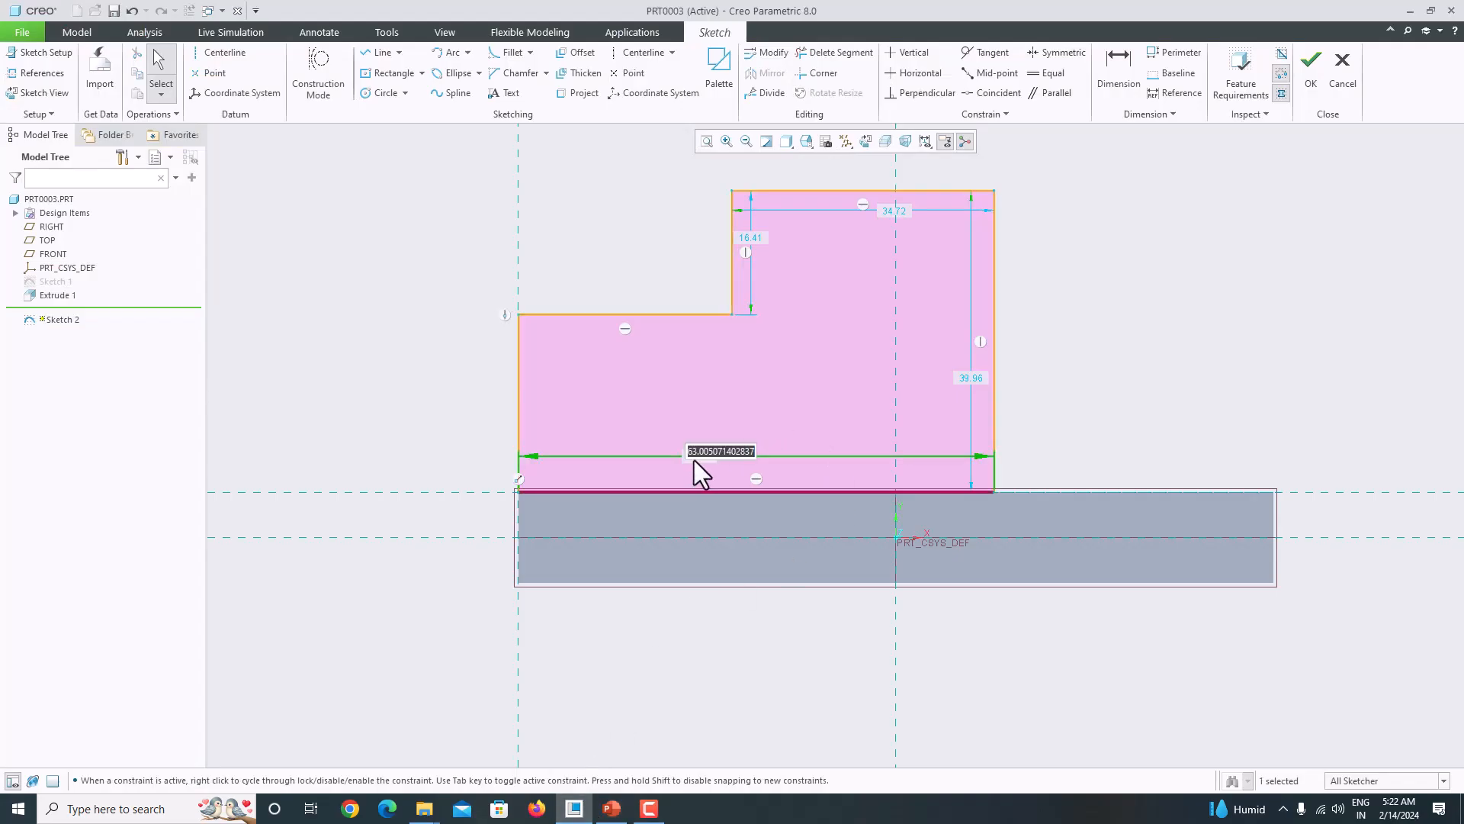
{"action": "type", "text": "40"}
{"action": "key", "text": "Return"}
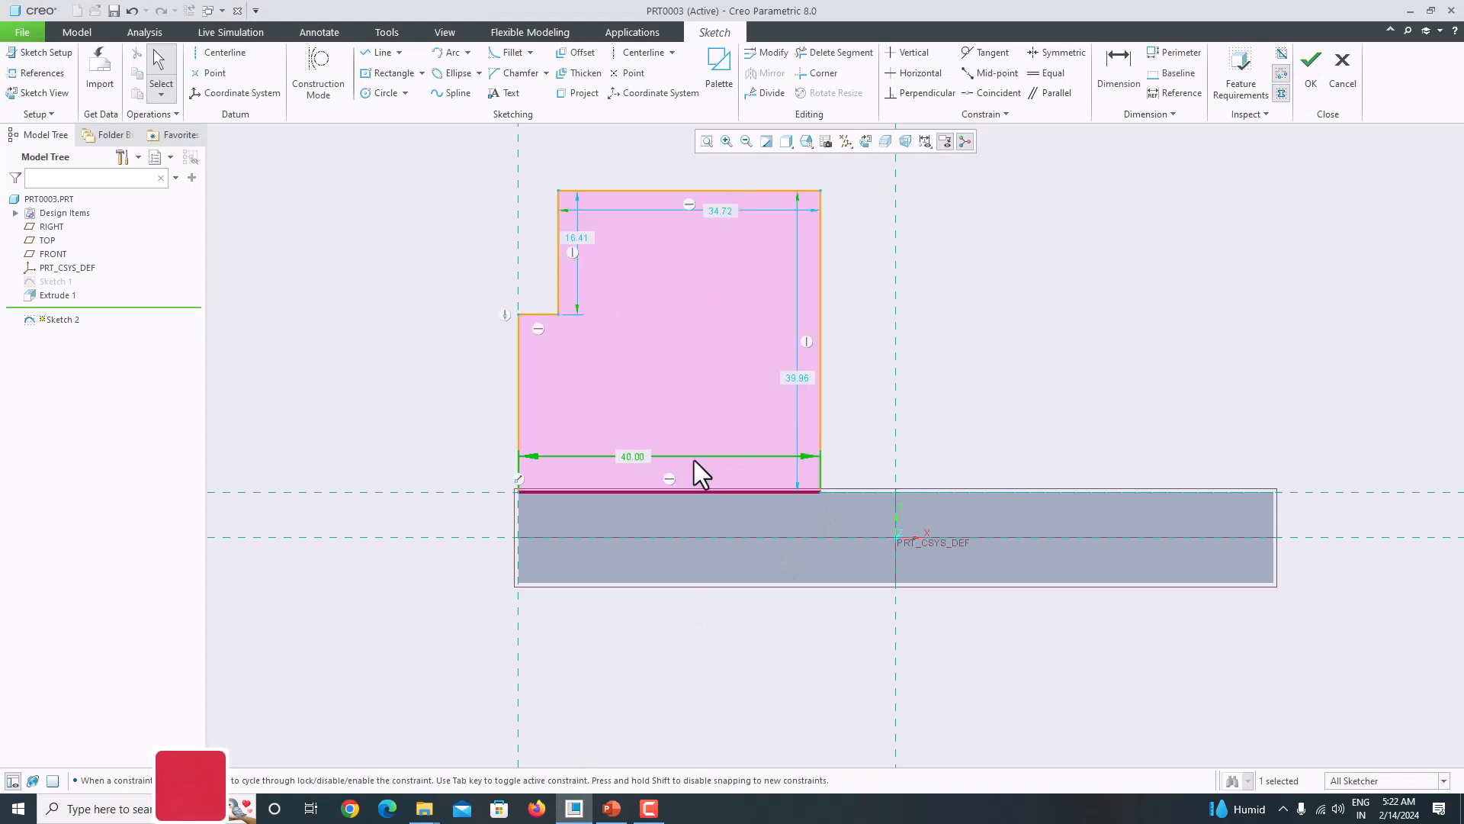
{"action": "double_click", "coordinate": [804, 377]}
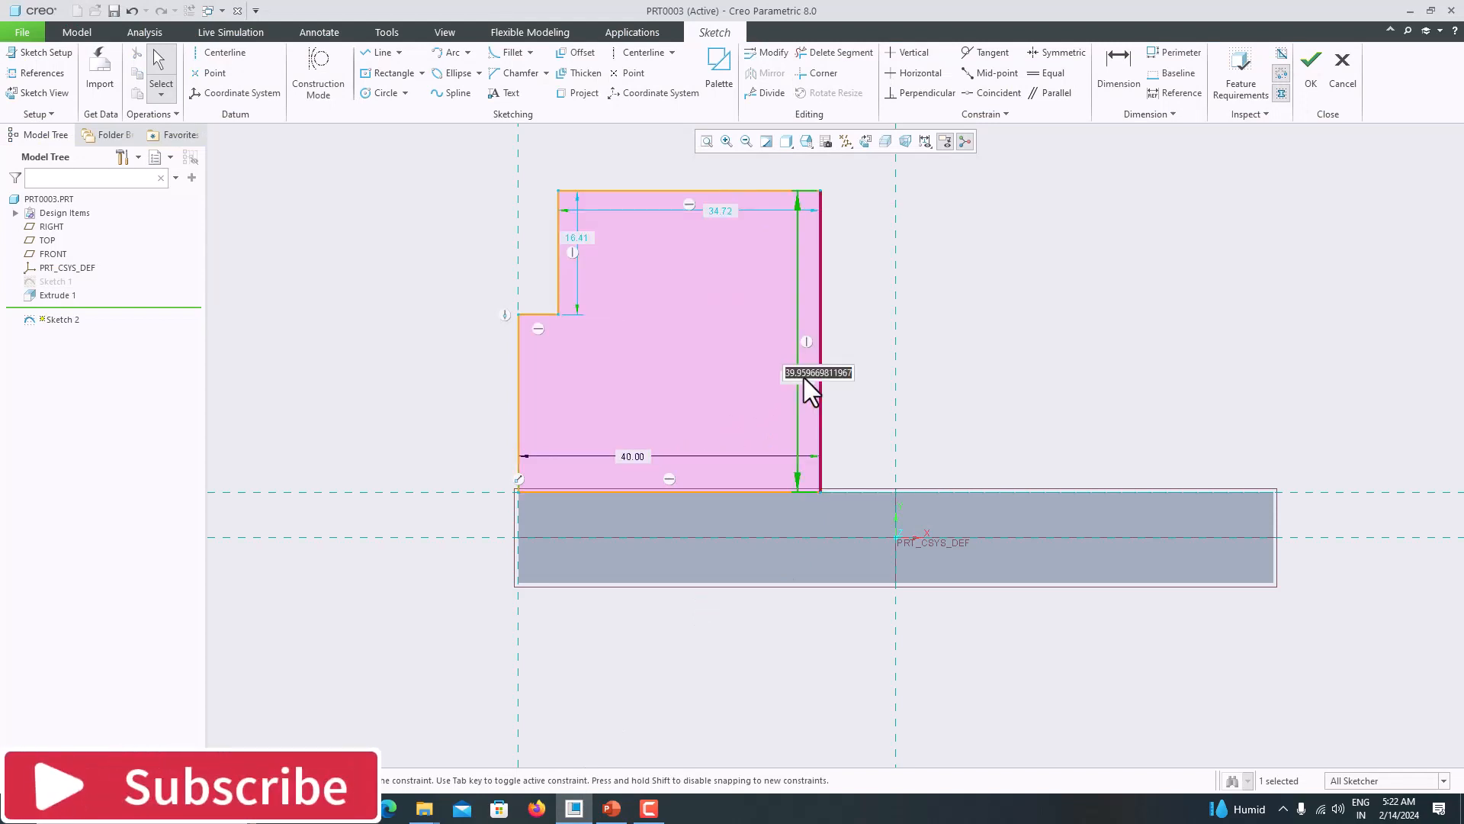
{"action": "type", "text": "20+35"}
{"action": "key", "text": "Return"}
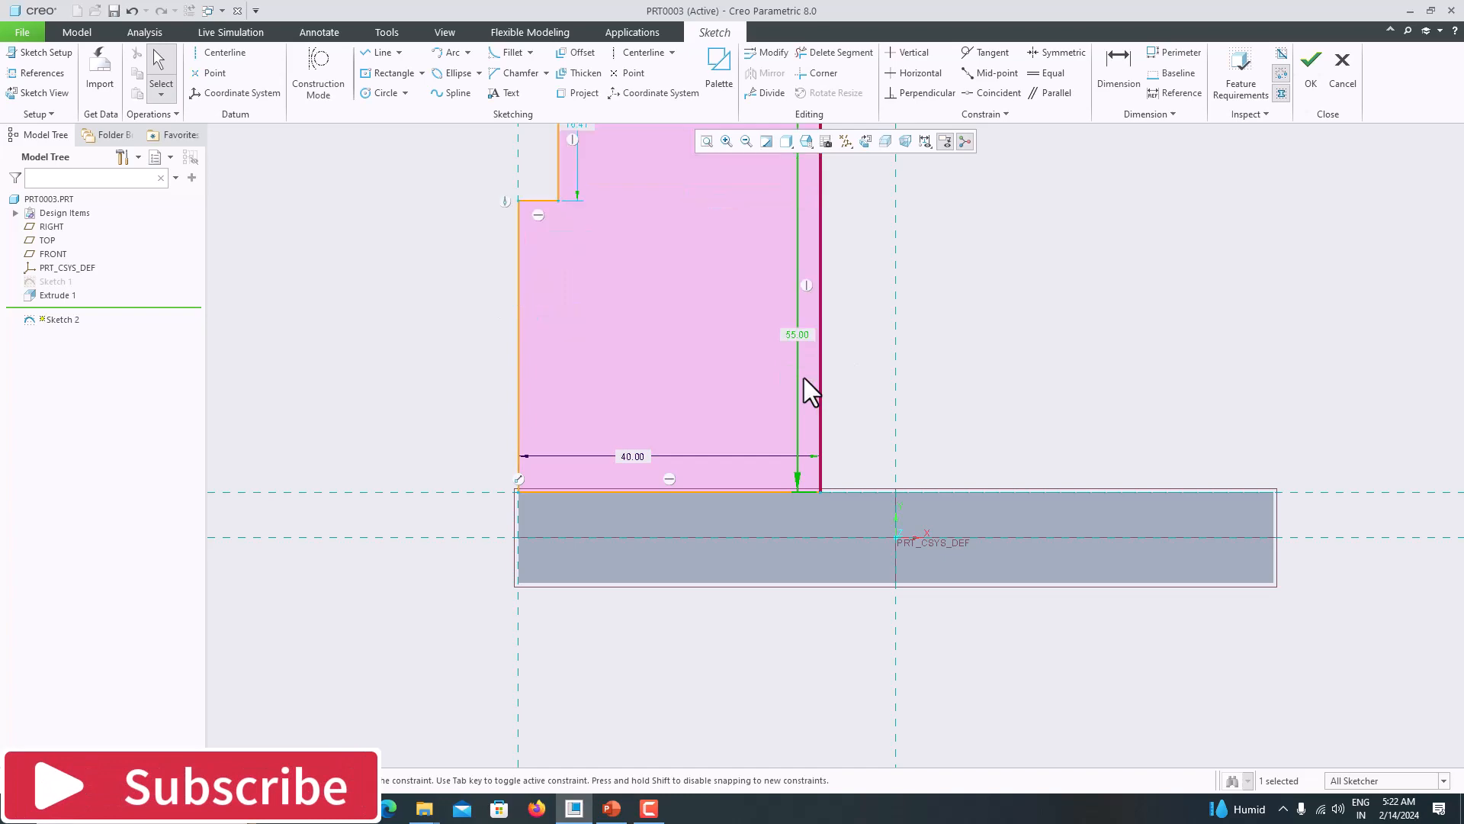
Set the profile's top width to 20 mm and its upper-left vertical edge to 35 mm, and finish the sketch
{"action": "scroll", "coordinate": [792, 440], "scroll_direction": "up", "scroll_amount": 3}
{"action": "scroll", "coordinate": [734, 293], "scroll_direction": "down", "scroll_amount": 4}
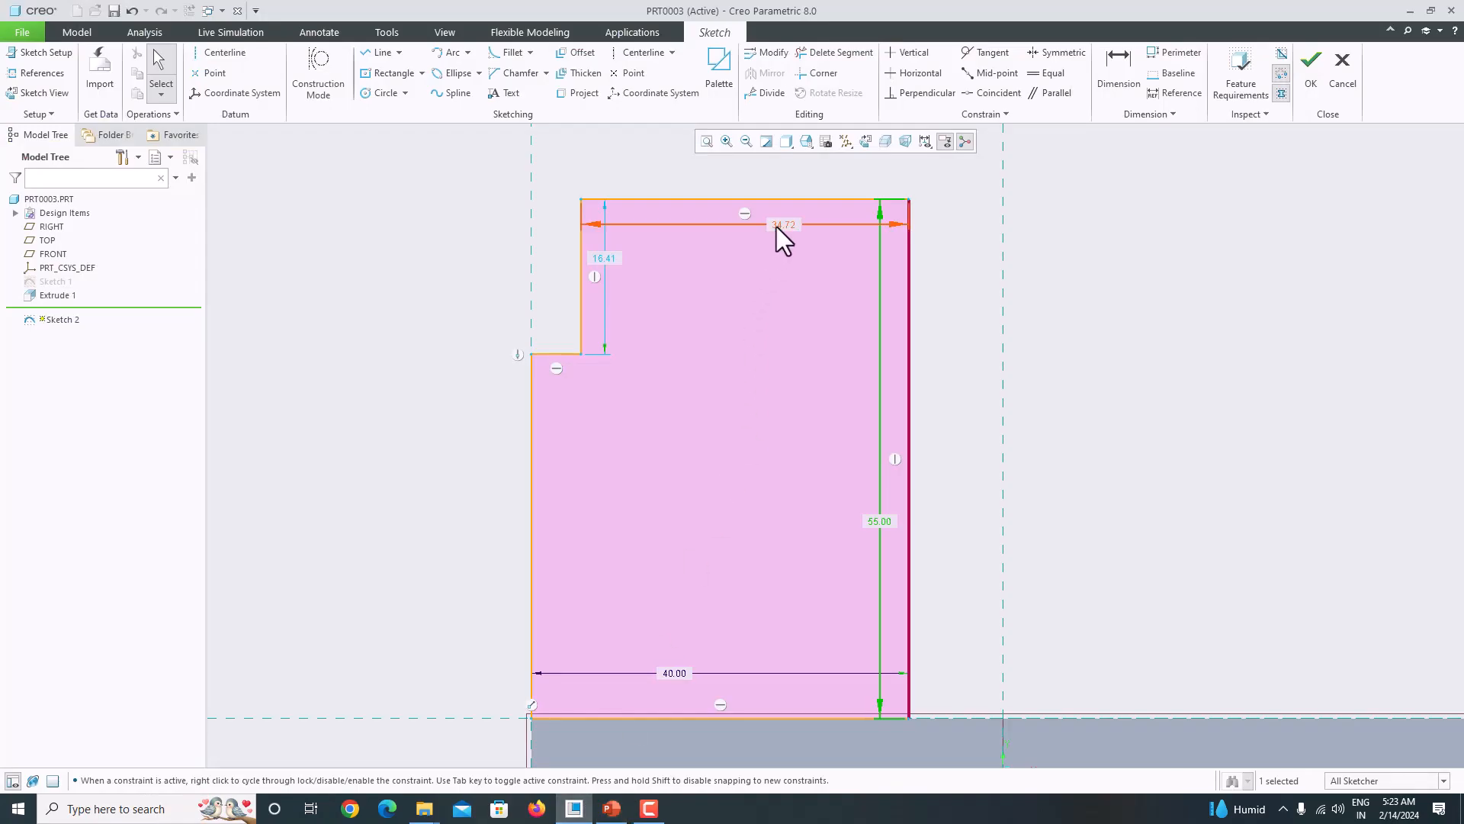
{"action": "double_click", "coordinate": [779, 226]}
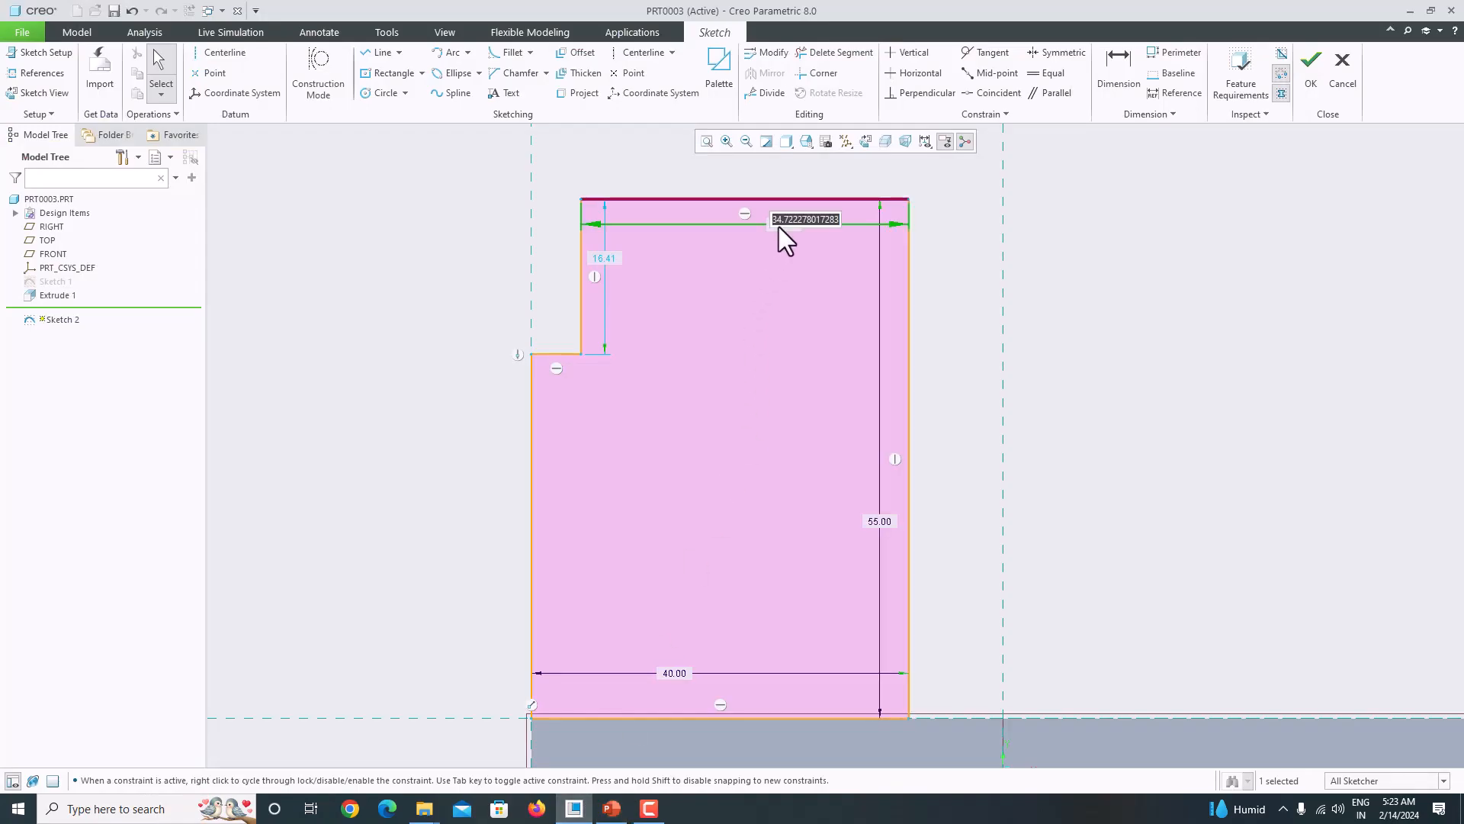
{"action": "type", "text": "20"}
{"action": "key", "text": "Return"}
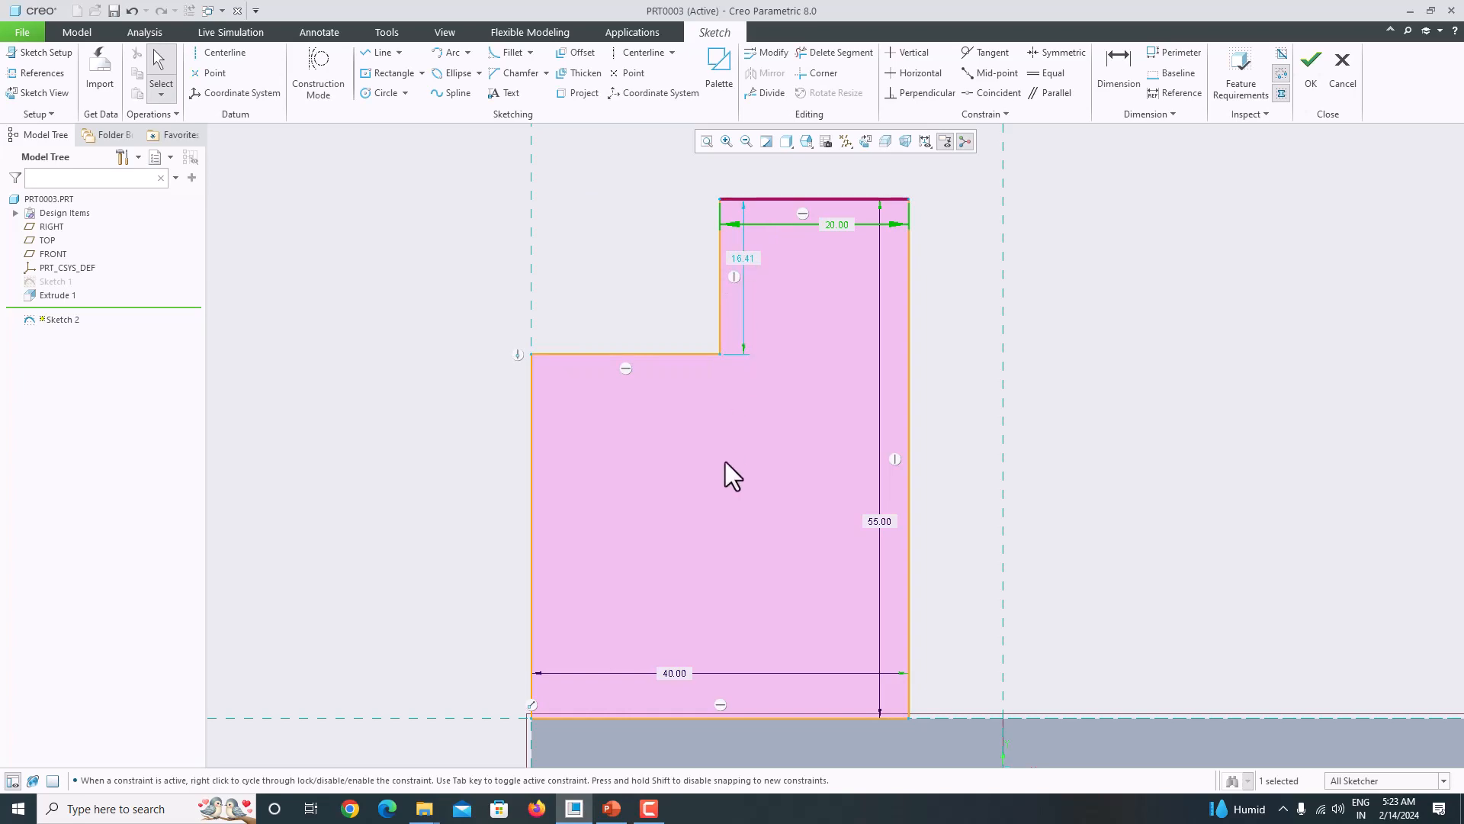
{"action": "left_click", "coordinate": [612, 808]}
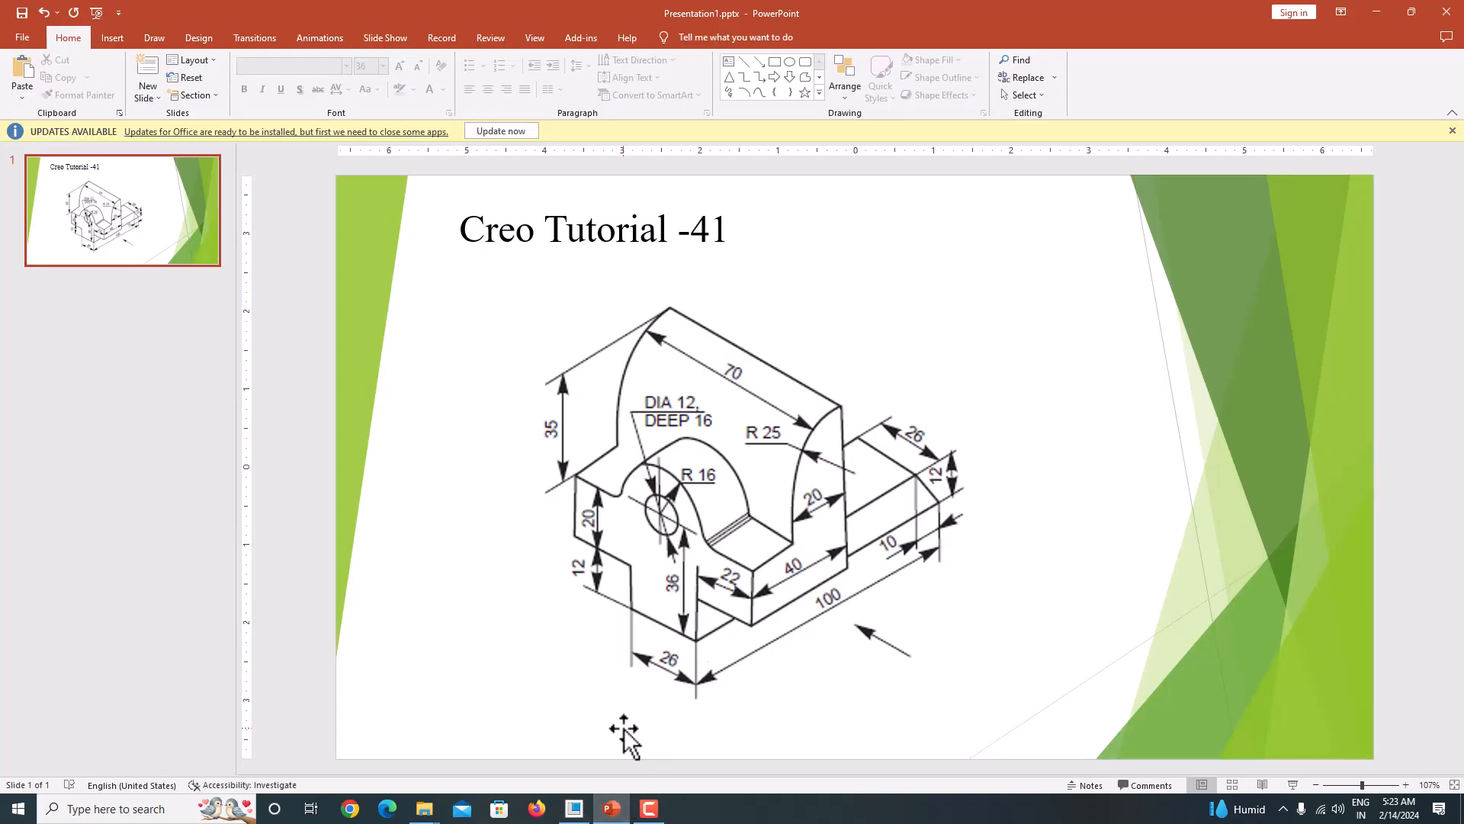
{"action": "left_click", "coordinate": [572, 810]}
{"action": "double_click", "coordinate": [751, 259]}
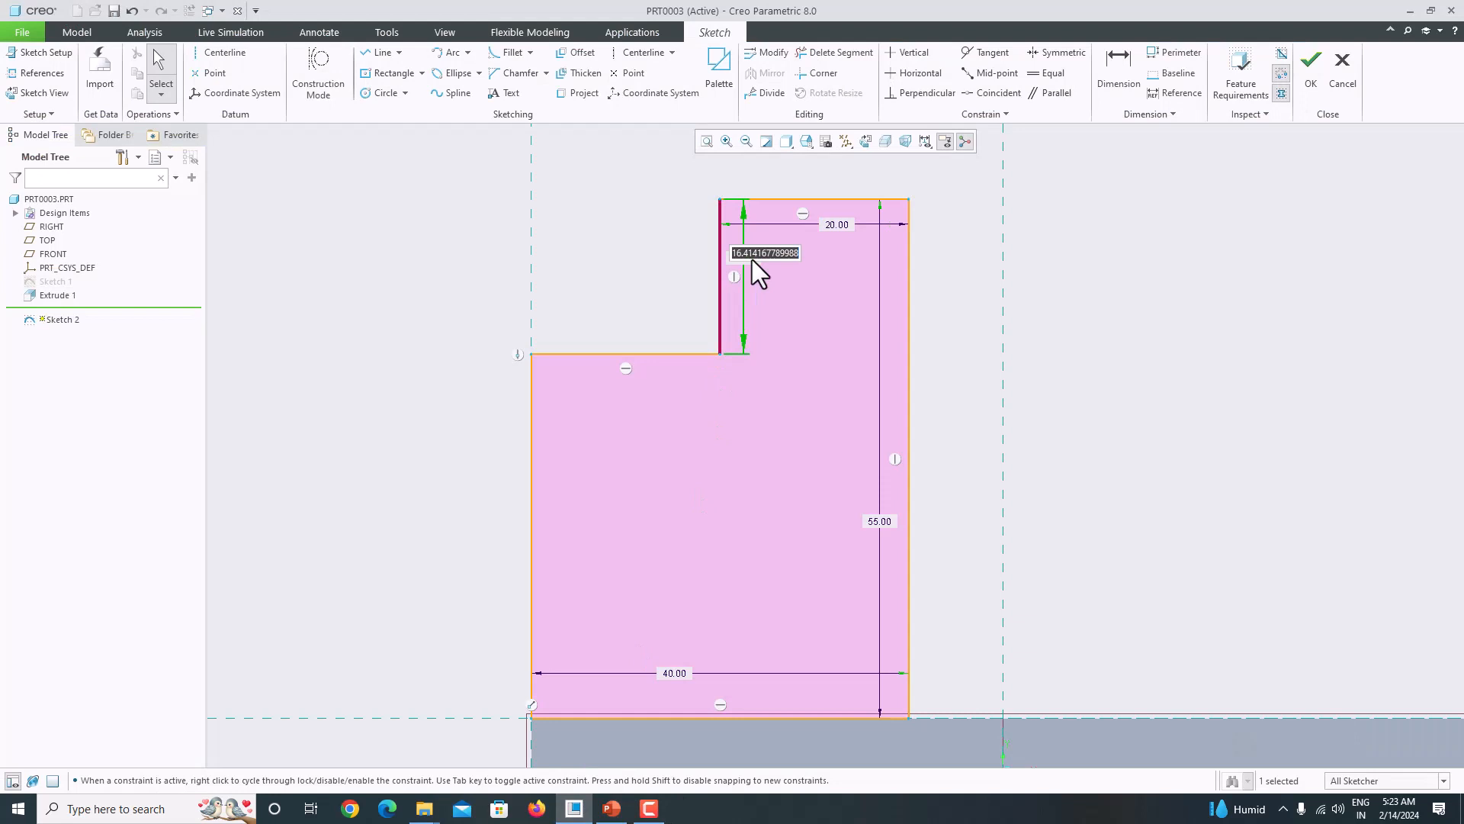
{"action": "type", "text": "35"}
{"action": "key", "text": "Return"}
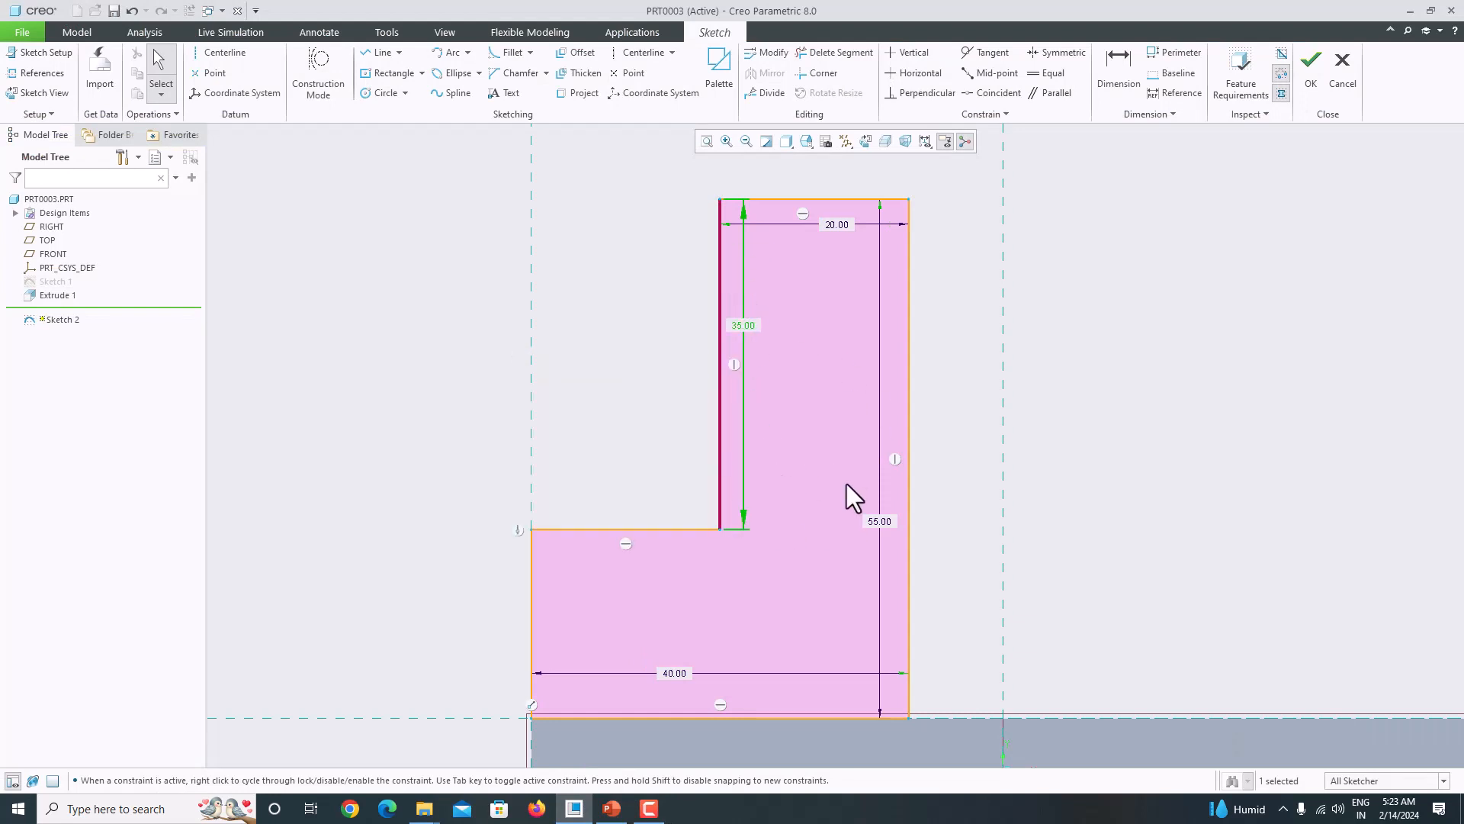
{"action": "left_click", "coordinate": [1310, 78]}
Extrude the L-profile symmetrically about its sketch plane as a solid with a total depth of 70 mm, taken from the drawing
{"action": "left_click", "coordinate": [519, 82]}
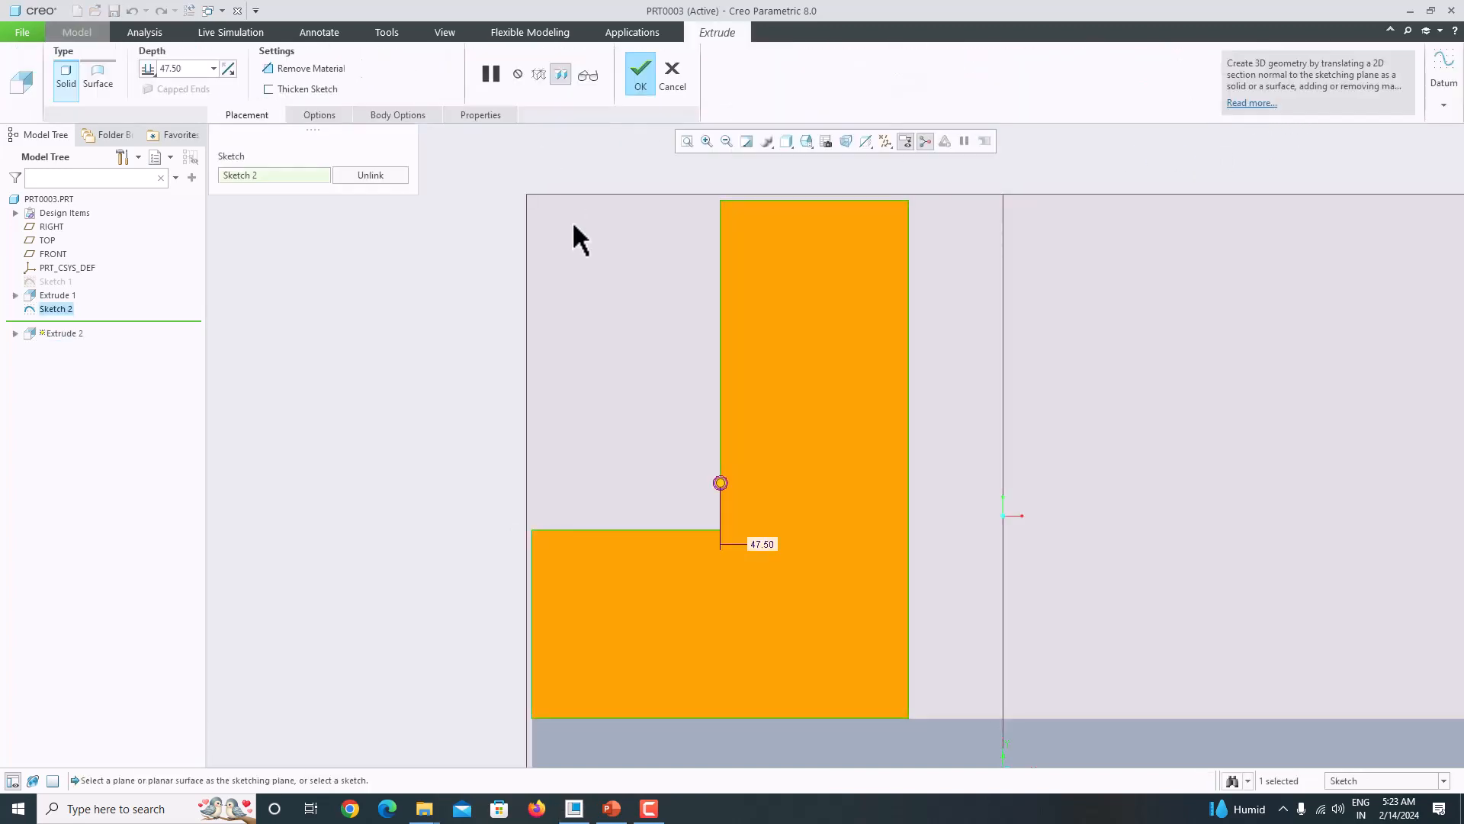
{"action": "scroll", "coordinate": [573, 259], "scroll_direction": "down", "scroll_amount": 3}
{"action": "middle_click_drag", "start_coordinate": [575, 300], "coordinate": [650, 323]}
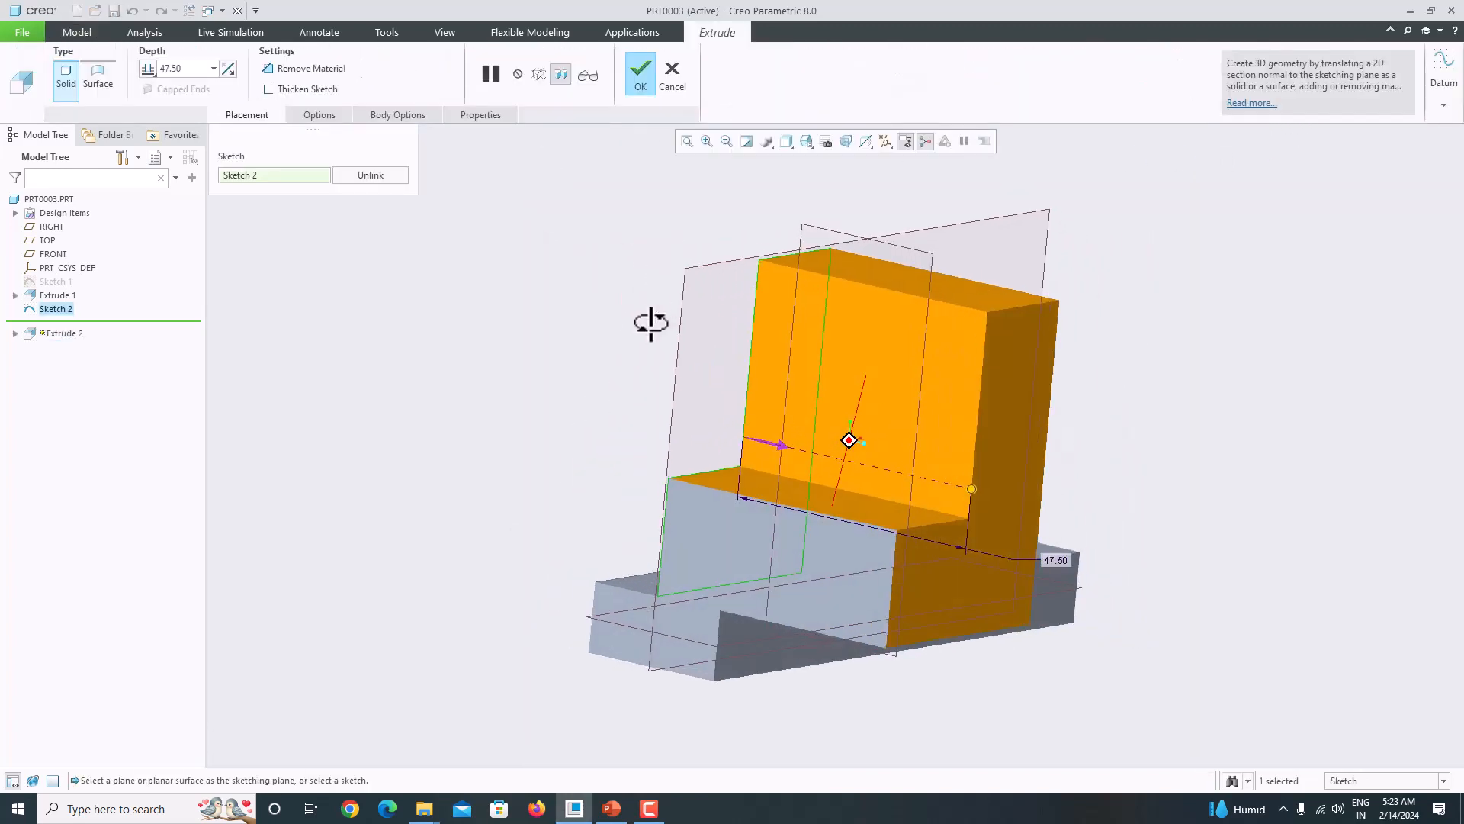
{"action": "left_click", "coordinate": [148, 71]}
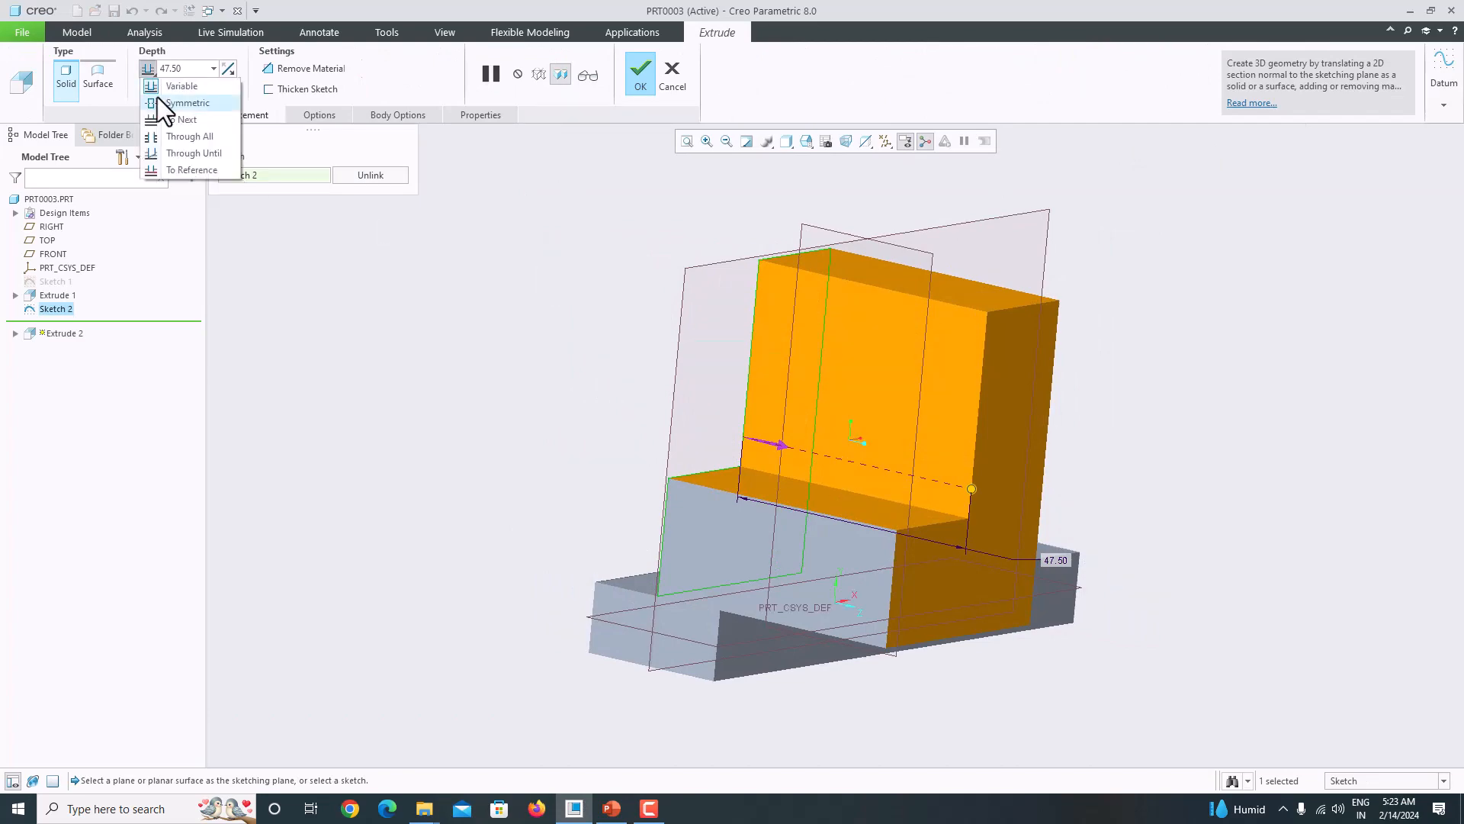
{"action": "left_click", "coordinate": [159, 102]}
{"action": "left_click", "coordinate": [611, 808]}
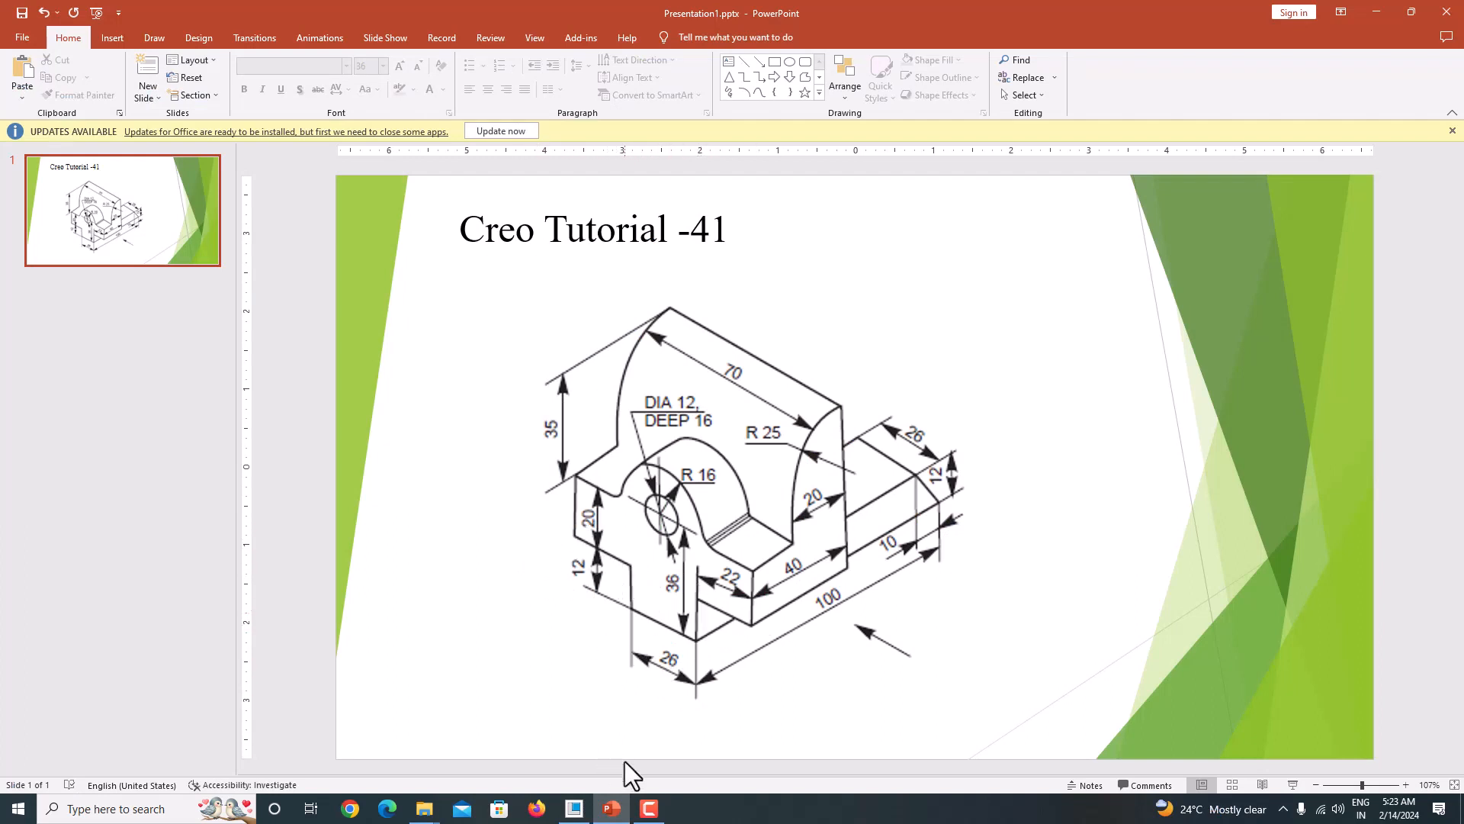
{"action": "left_click", "coordinate": [574, 808]}
{"action": "left_click", "coordinate": [196, 70]}
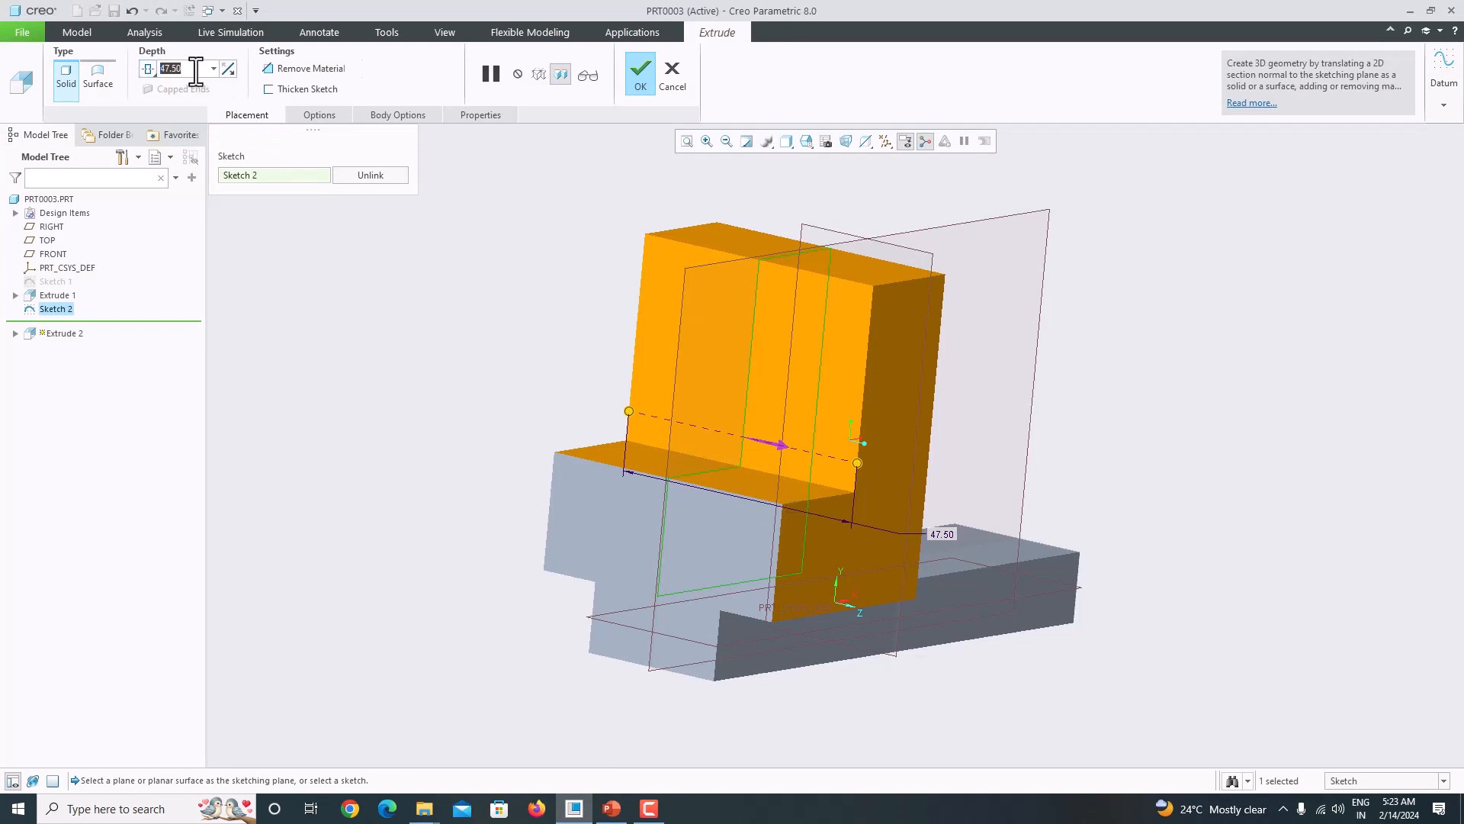
{"action": "type", "text": "26+22+2"}
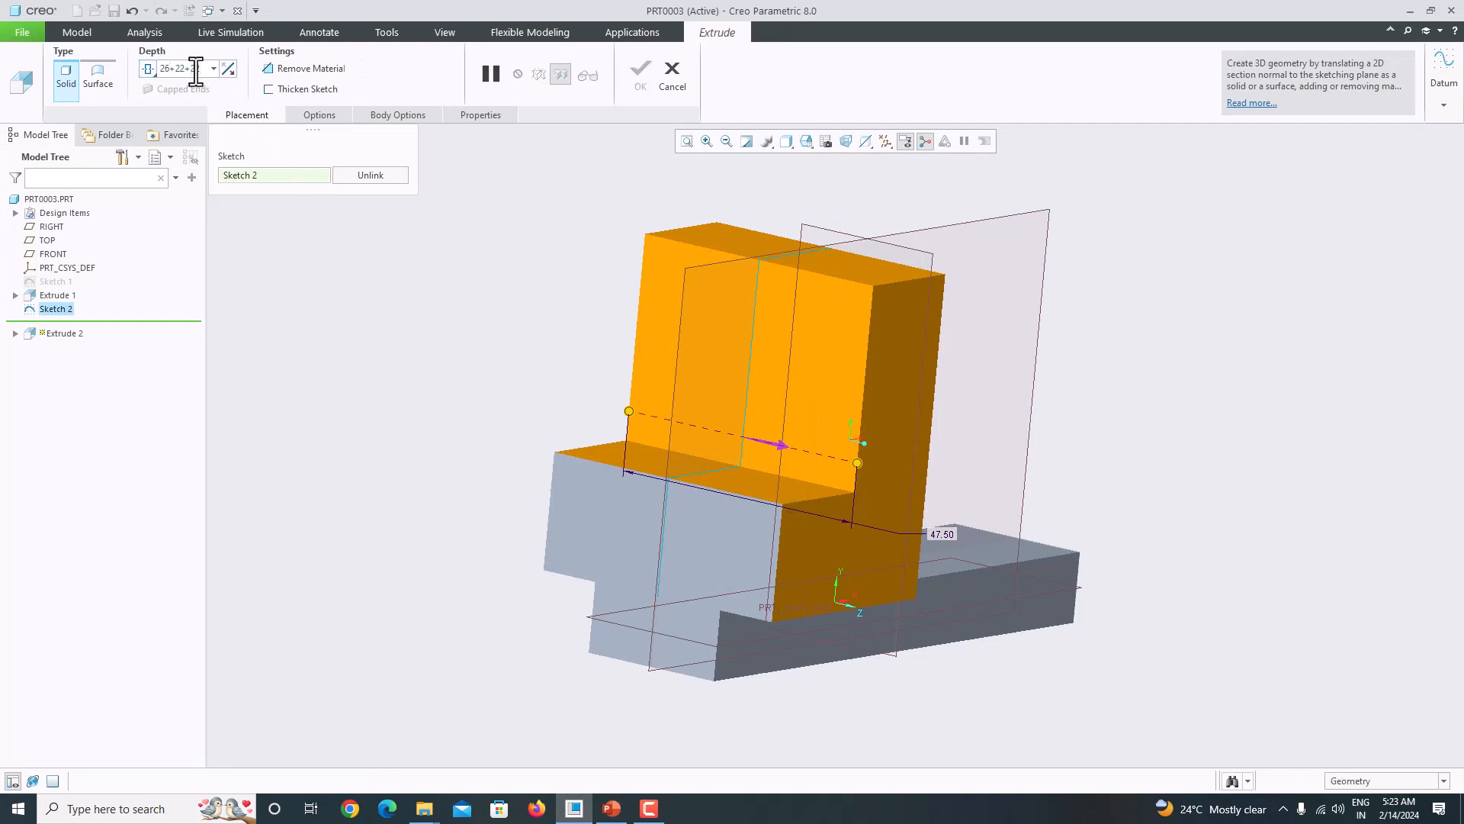
{"action": "key", "text": "Return"}
{"action": "middle_click_drag", "start_coordinate": [611, 441], "coordinate": [565, 440]}
{"action": "left_click", "coordinate": [641, 76]}
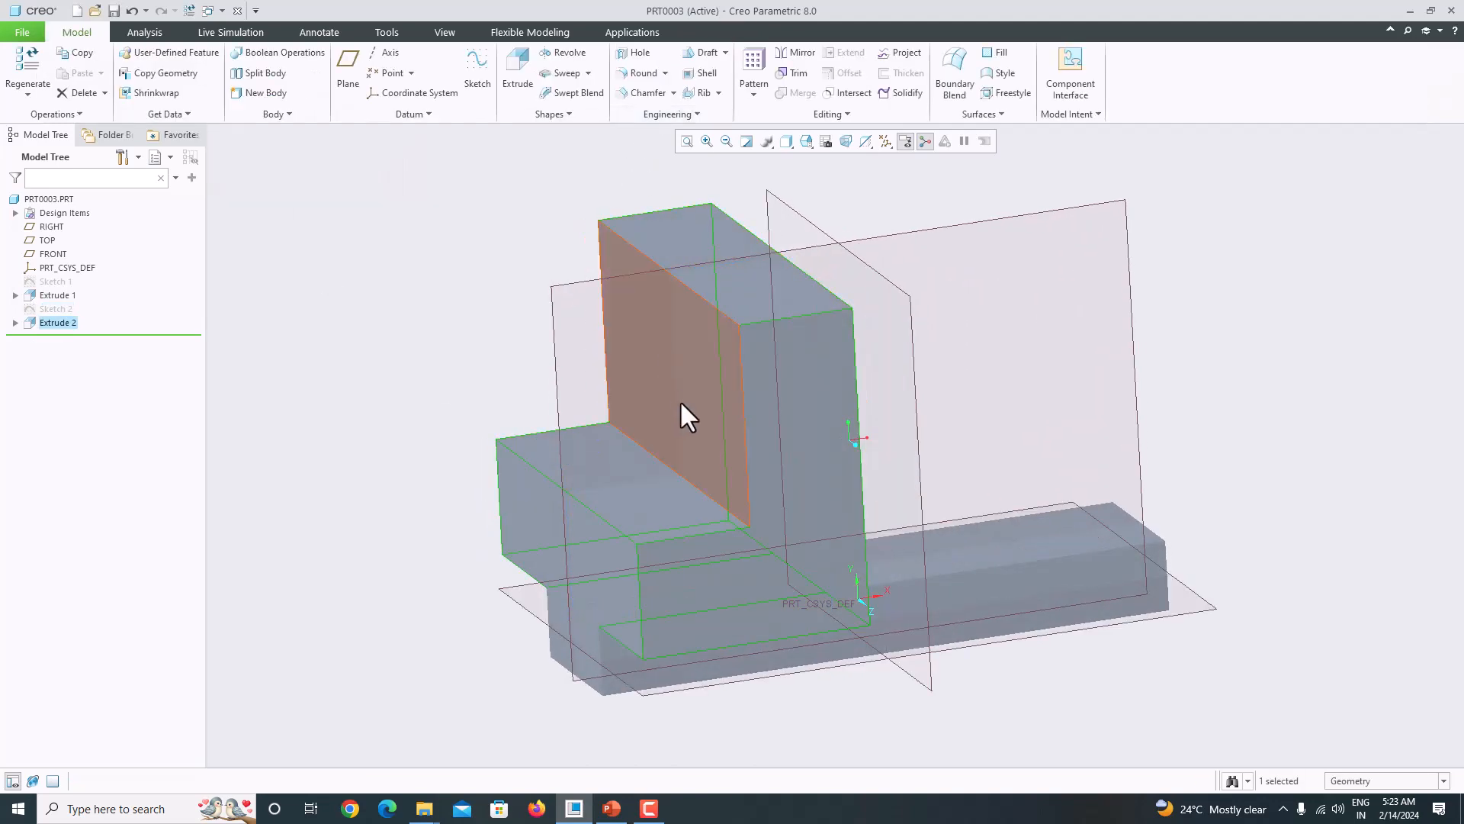
Examine the PowerPoint drawing for the radius, center height and shape of the round boss on the bracket
{"action": "mouse_move", "coordinate": [680, 399]}
{"action": "middle_mouse_down"}
{"action": "mouse_move", "coordinate": [612, 389]}
{"action": "mouse_move", "coordinate": [657, 396]}
{"action": "mouse_move", "coordinate": [681, 420]}
{"action": "middle_mouse_up"}
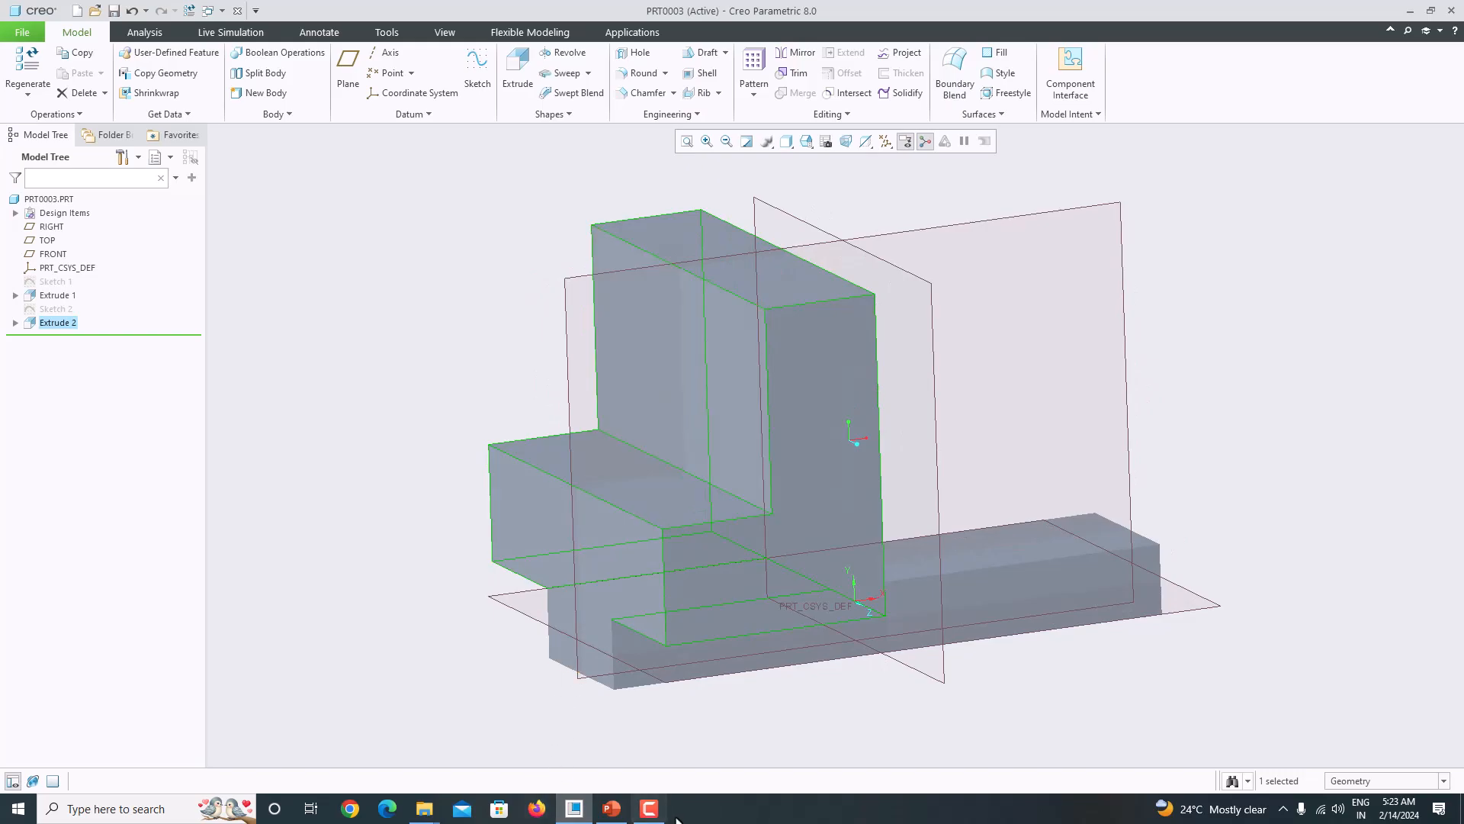
{"action": "left_click", "coordinate": [611, 807]}
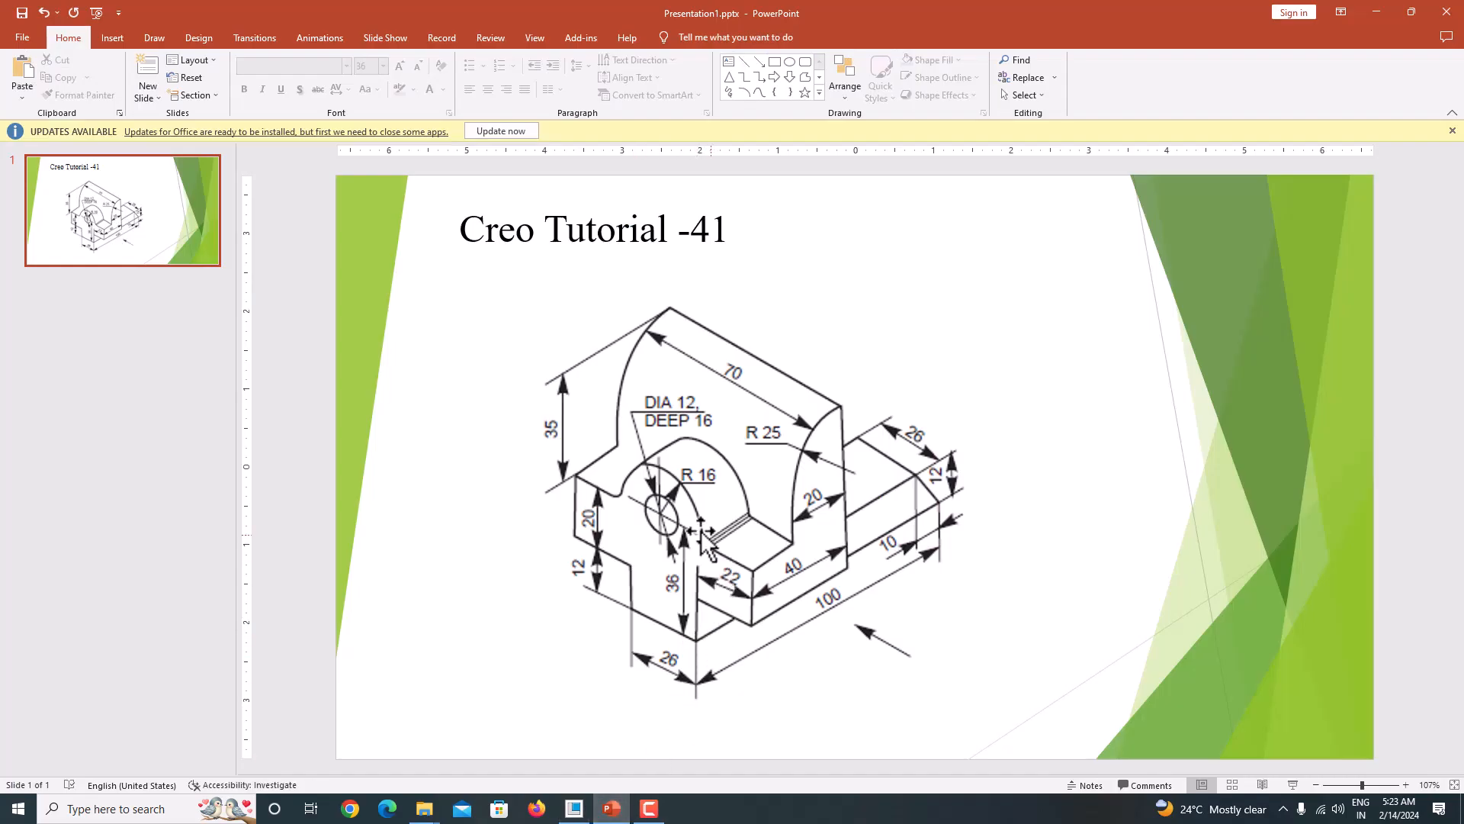
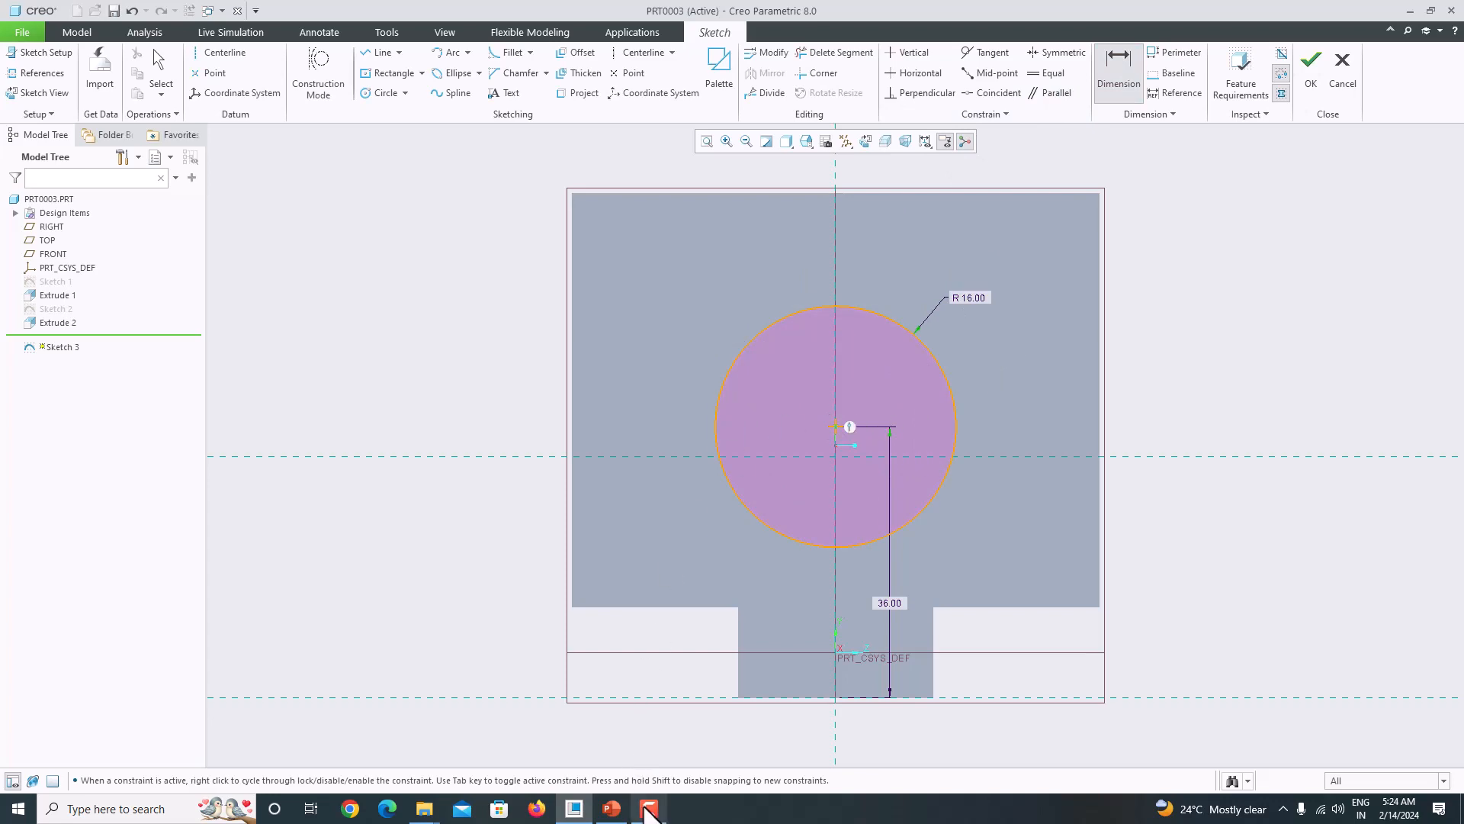
{"action": "left_click", "coordinate": [653, 762]}
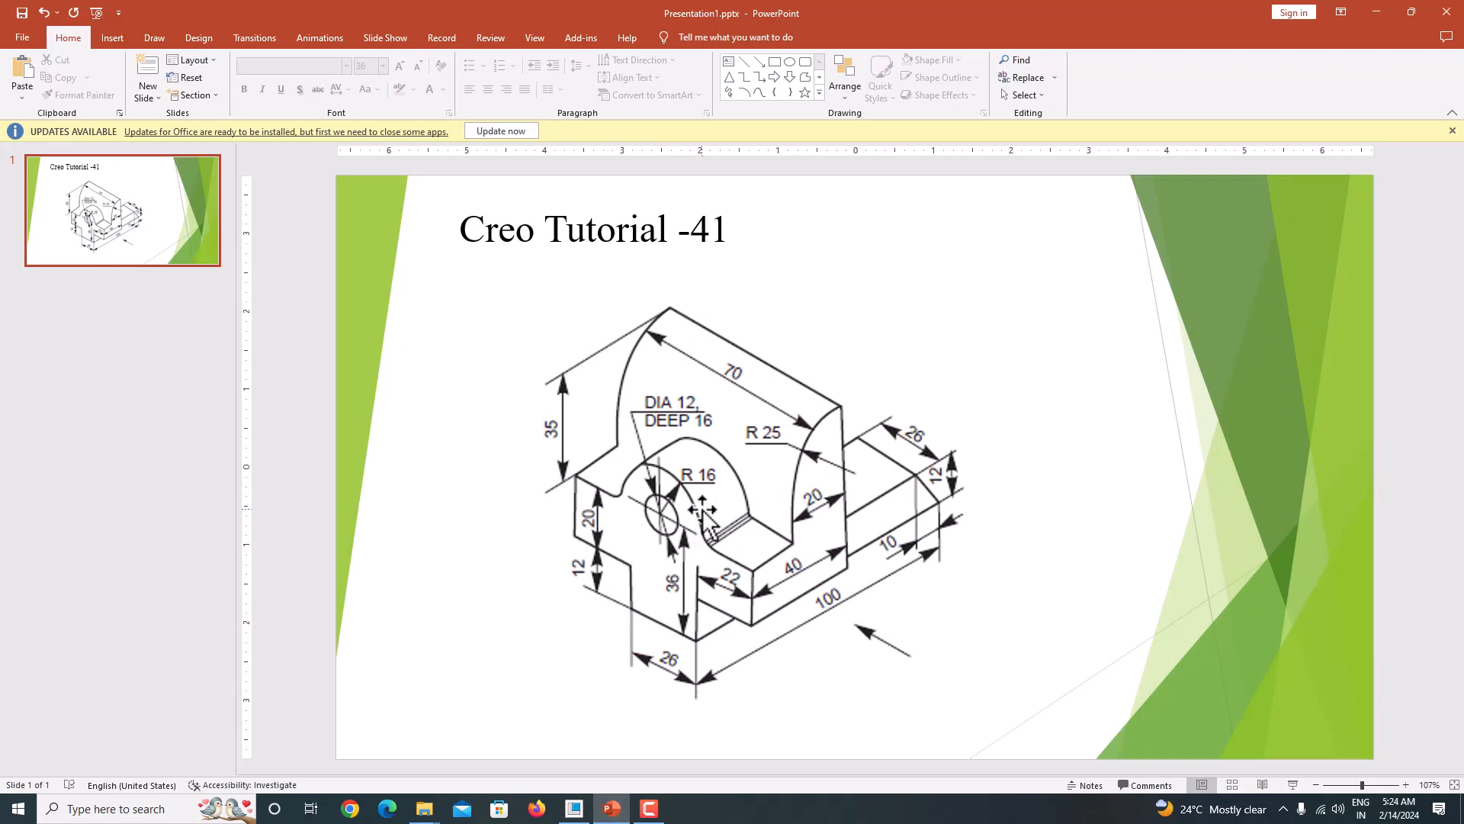
{"action": "left_click", "coordinate": [574, 808]}
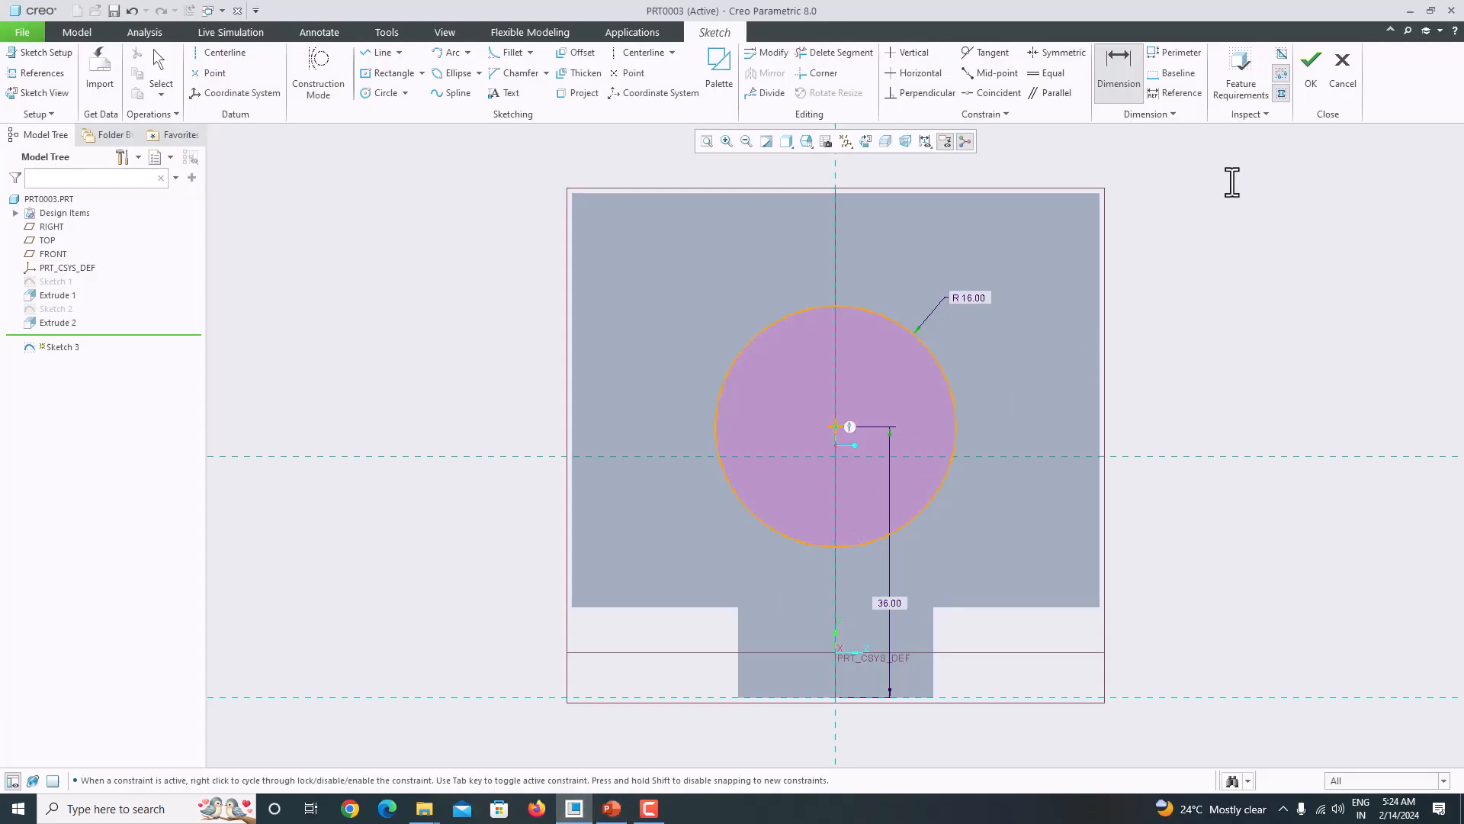
Finish the R 16 circle sketch and extrude it as a solid toward the upright with the depth option To Next
{"action": "left_click", "coordinate": [1311, 74]}
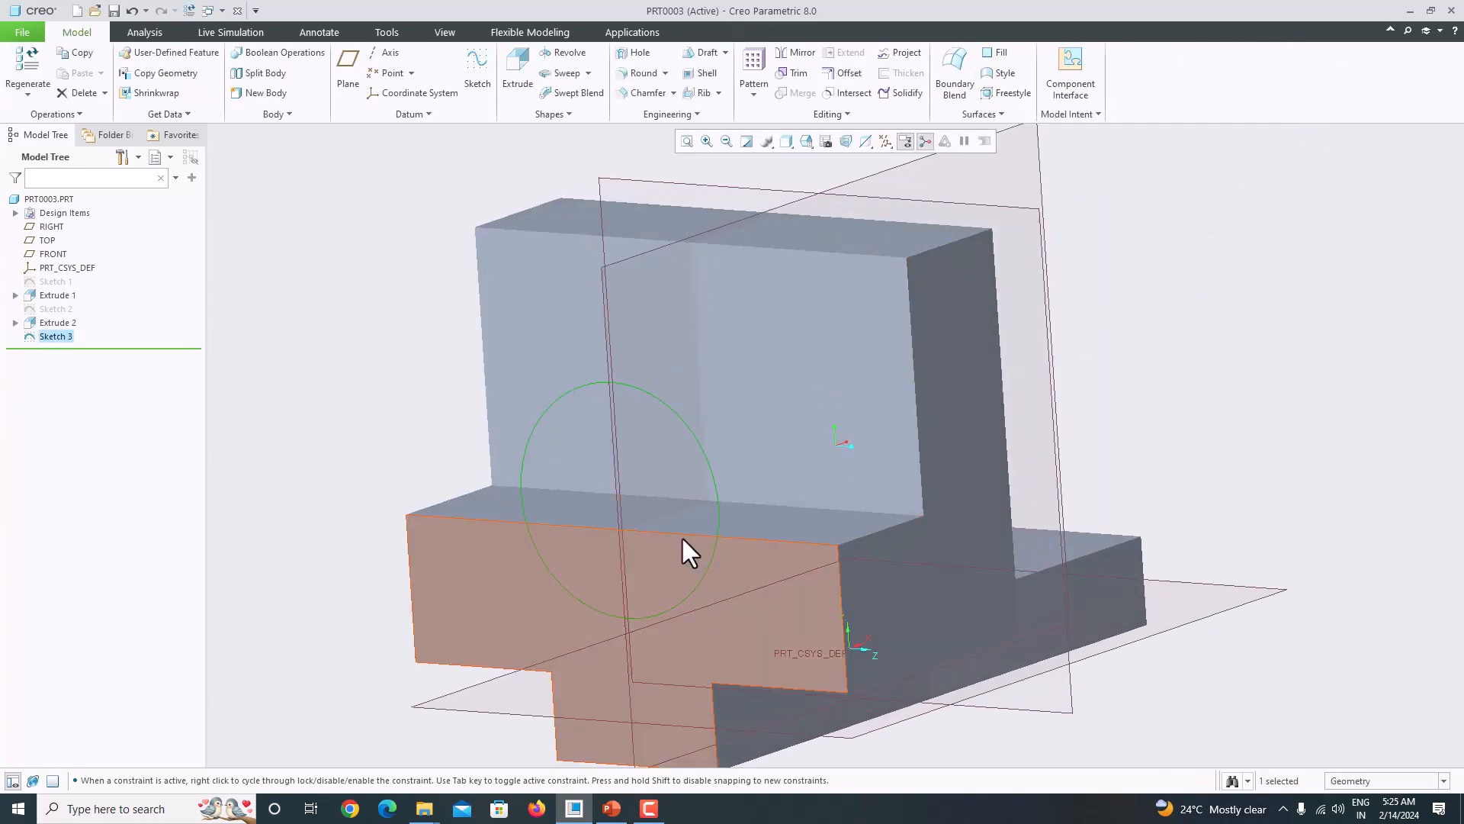
{"action": "left_click", "coordinate": [515, 68]}
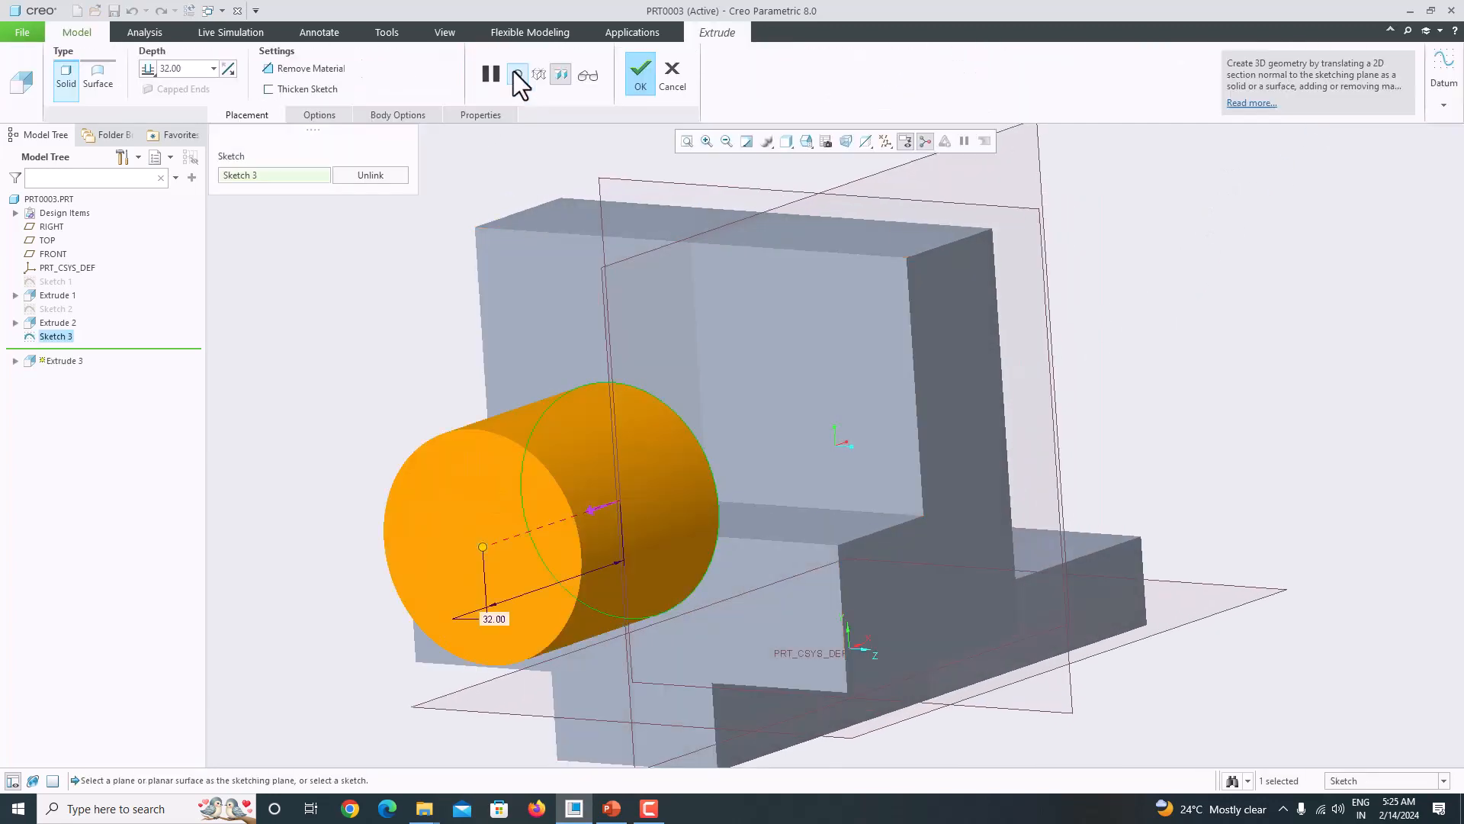
{"action": "left_click", "coordinate": [581, 507]}
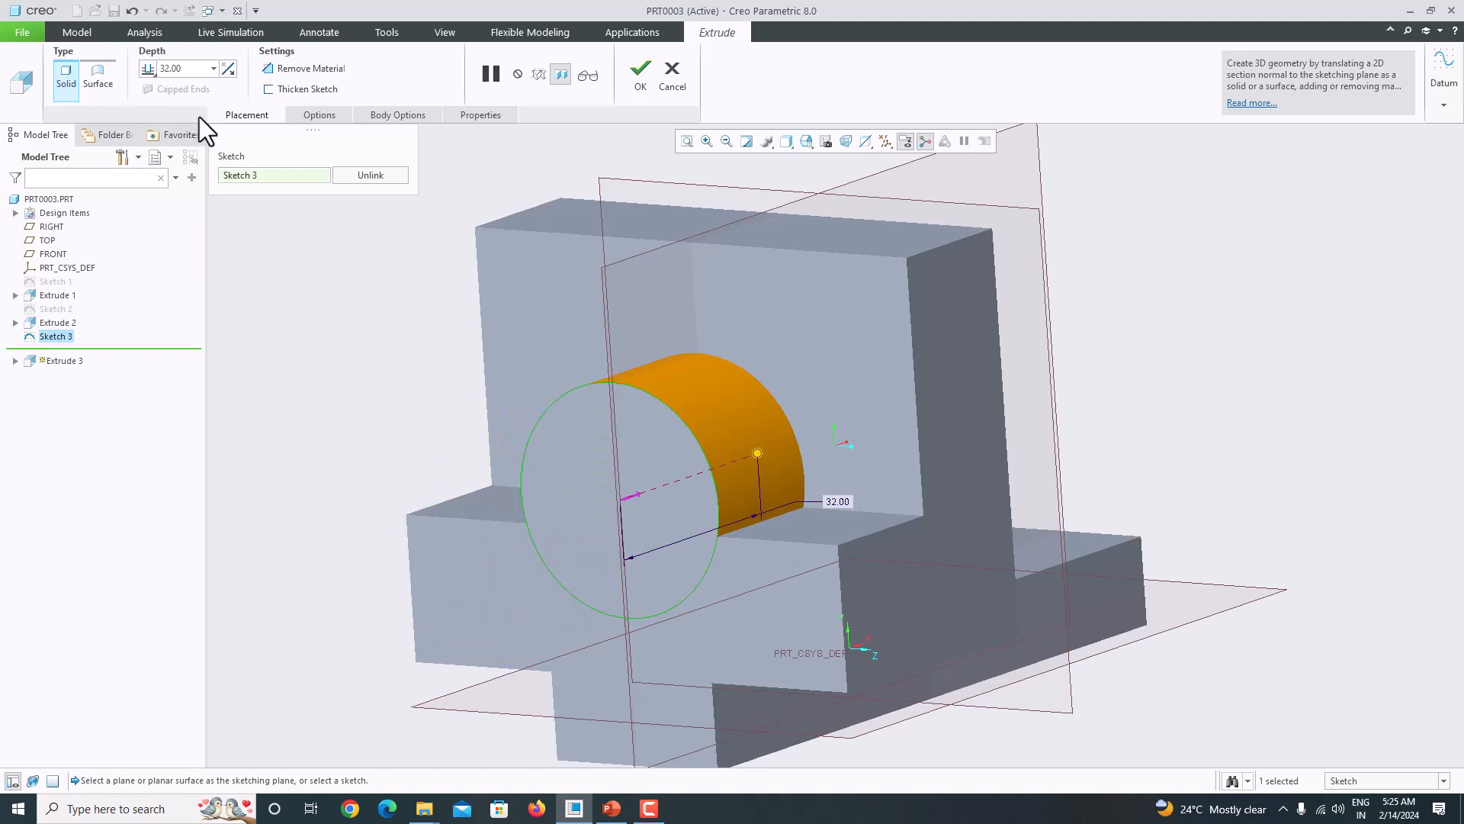
{"action": "left_click", "coordinate": [147, 68]}
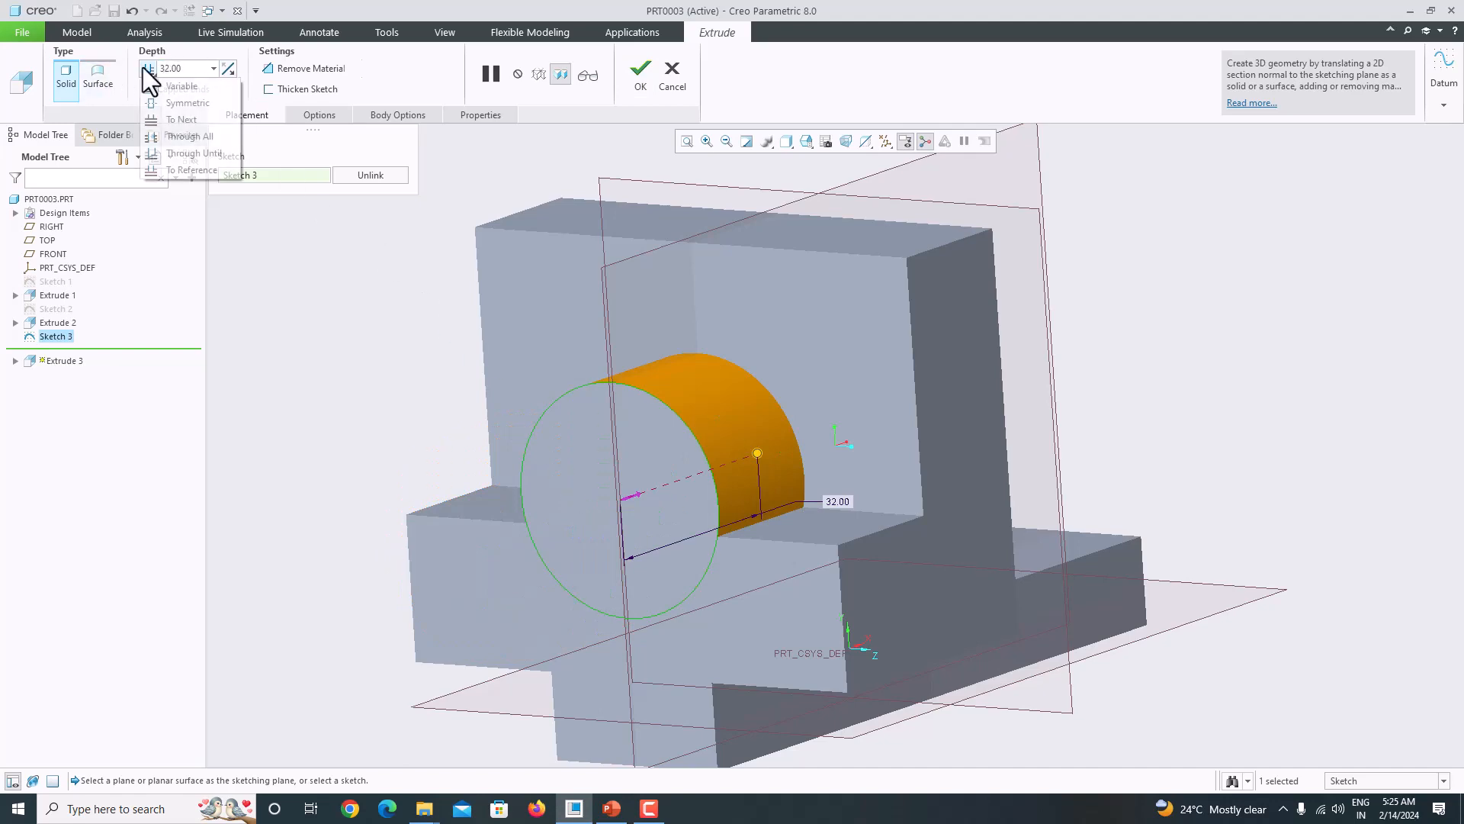
{"action": "left_click", "coordinate": [176, 107]}
{"action": "middle_click_drag", "start_coordinate": [286, 197], "coordinate": [564, 358]}
{"action": "left_click", "coordinate": [612, 809]}
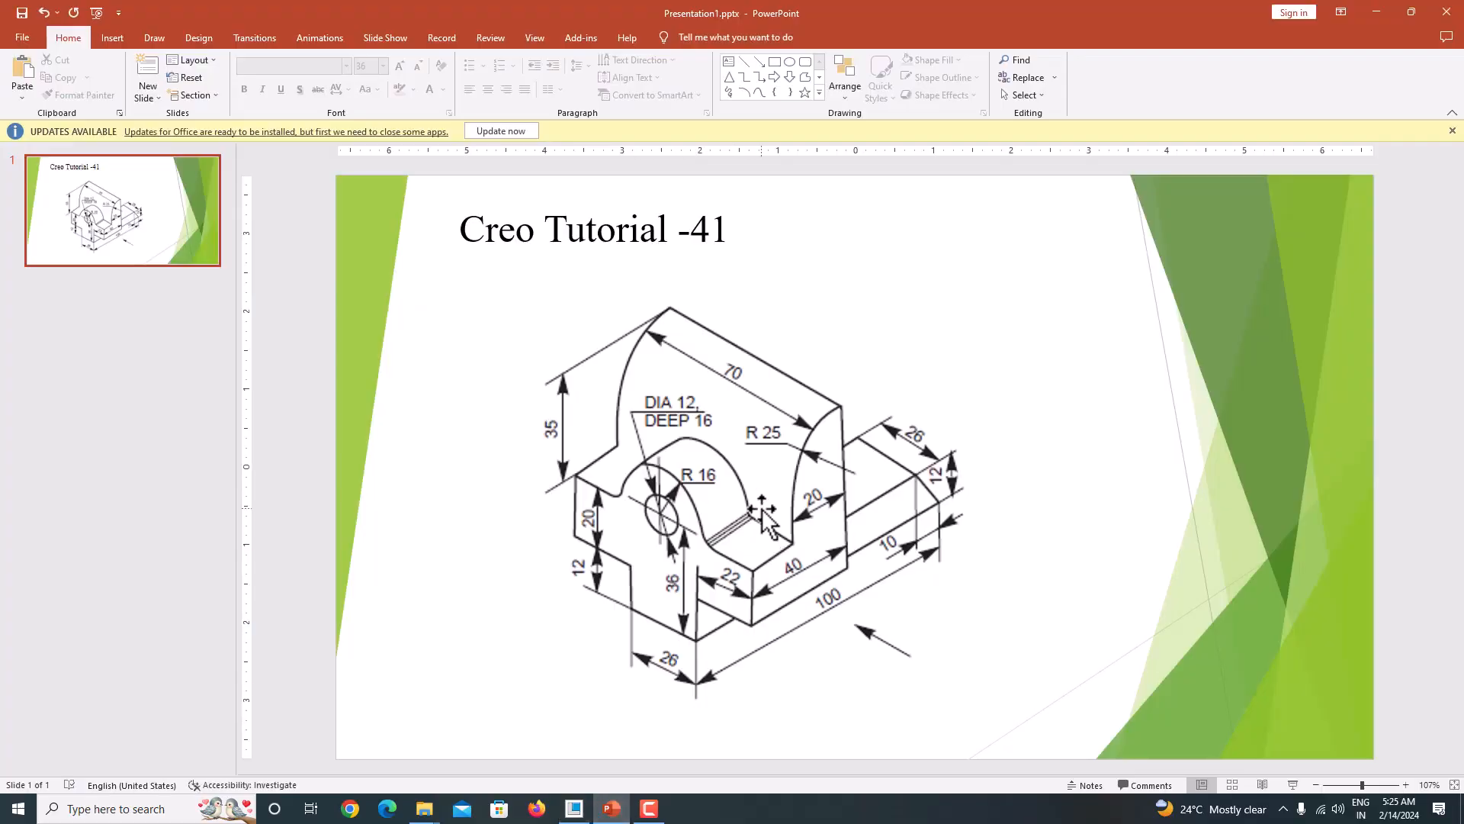
{"action": "left_click", "coordinate": [574, 808]}
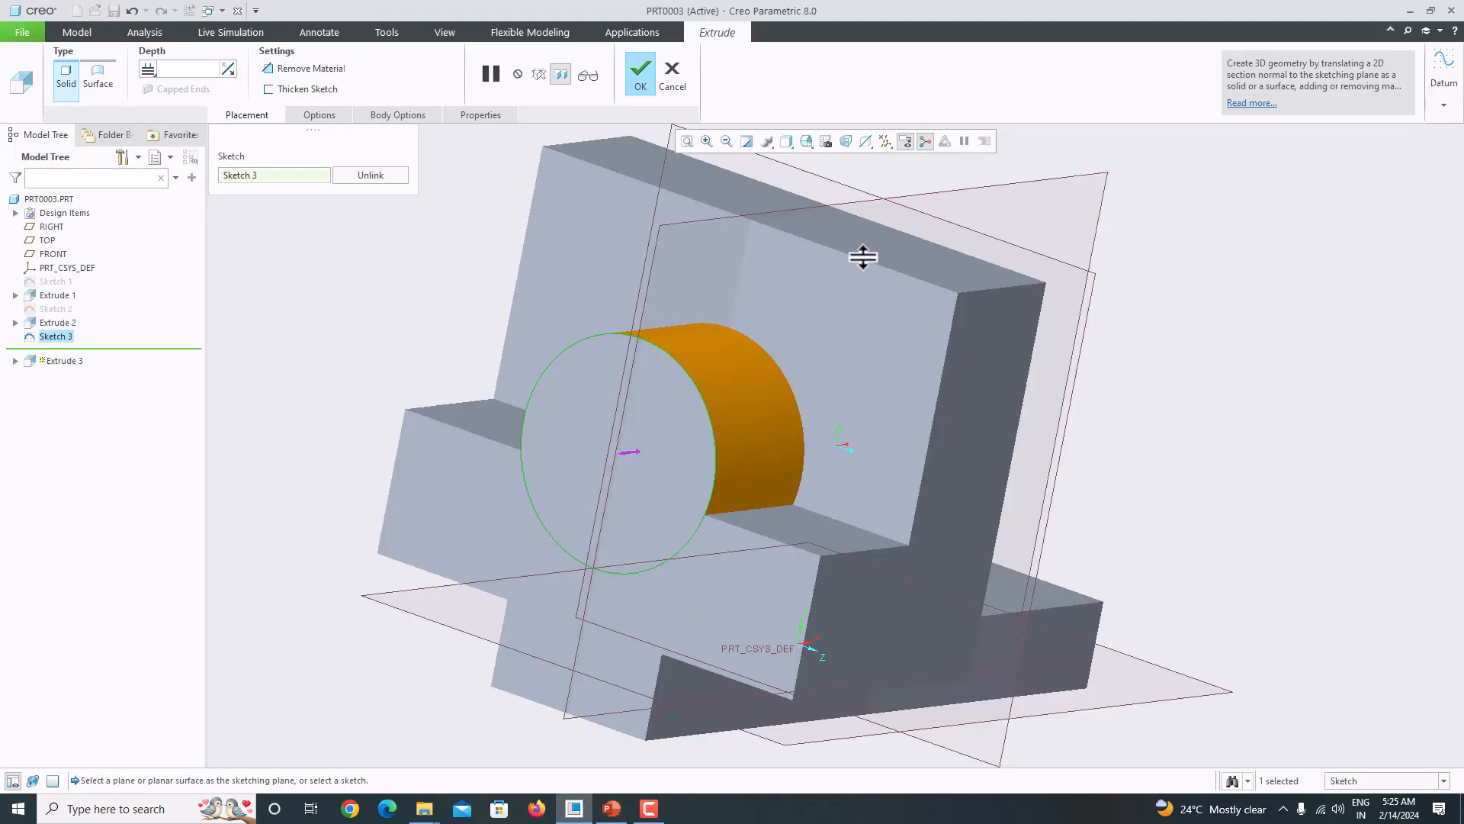
{"action": "left_click", "coordinate": [641, 76]}
{"action": "middle_click_drag", "start_coordinate": [709, 236], "coordinate": [708, 384]}
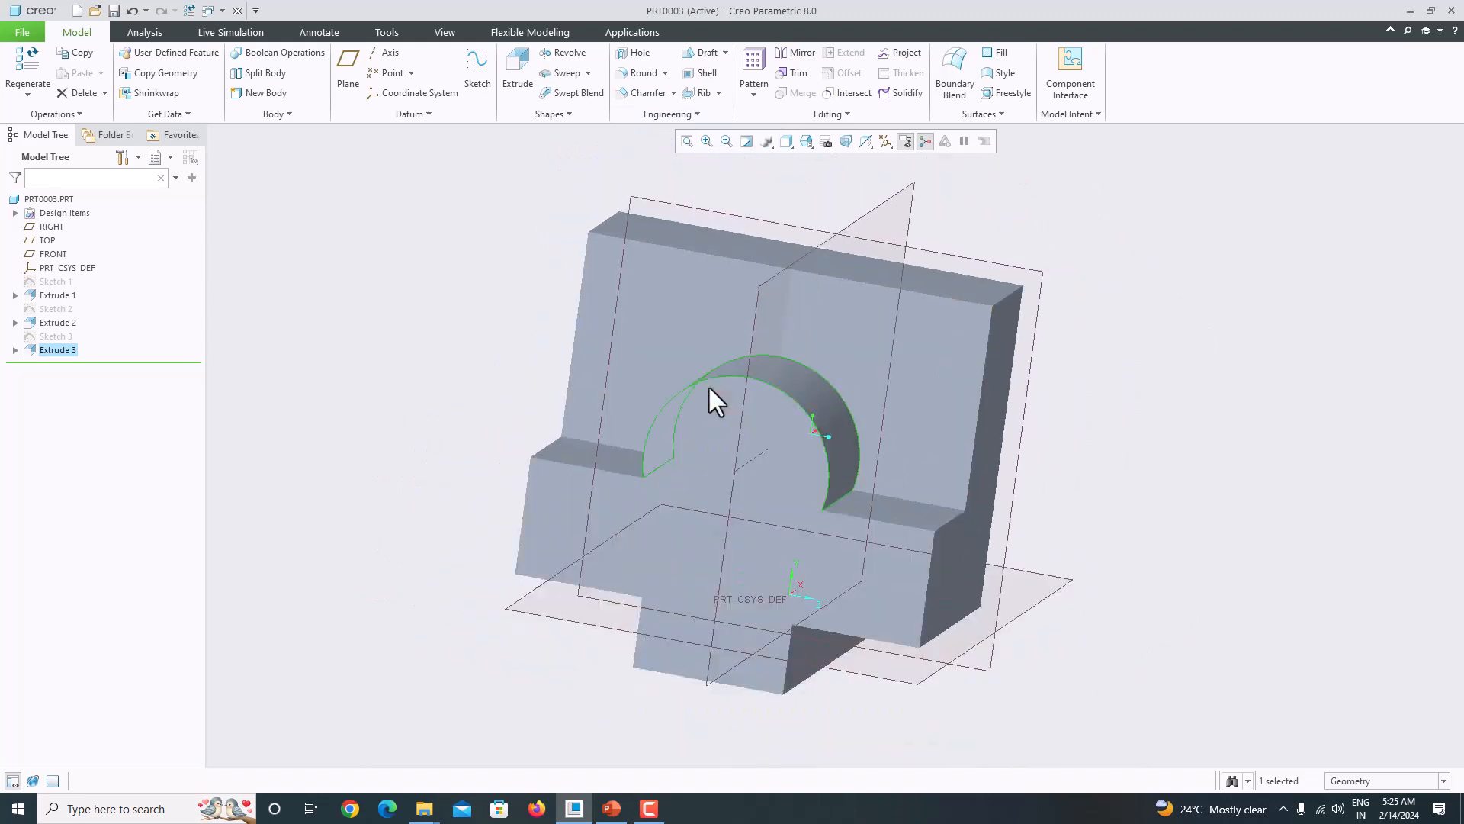
Round the upright's front top edge with a 25 mm circular radius, as given in the PowerPoint drawing
{"action": "left_click", "coordinate": [612, 808]}
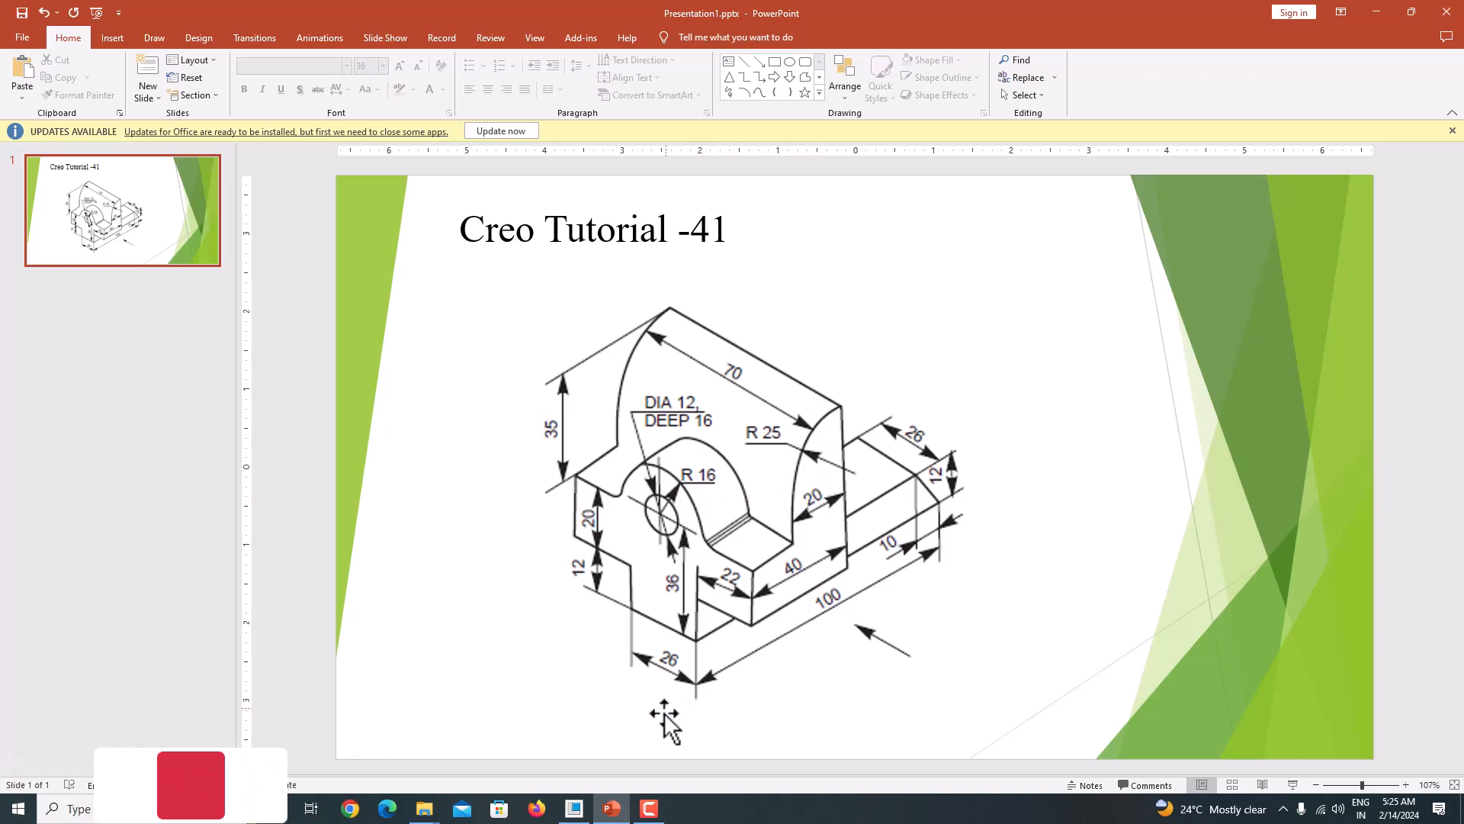
{"action": "left_click", "coordinate": [574, 809]}
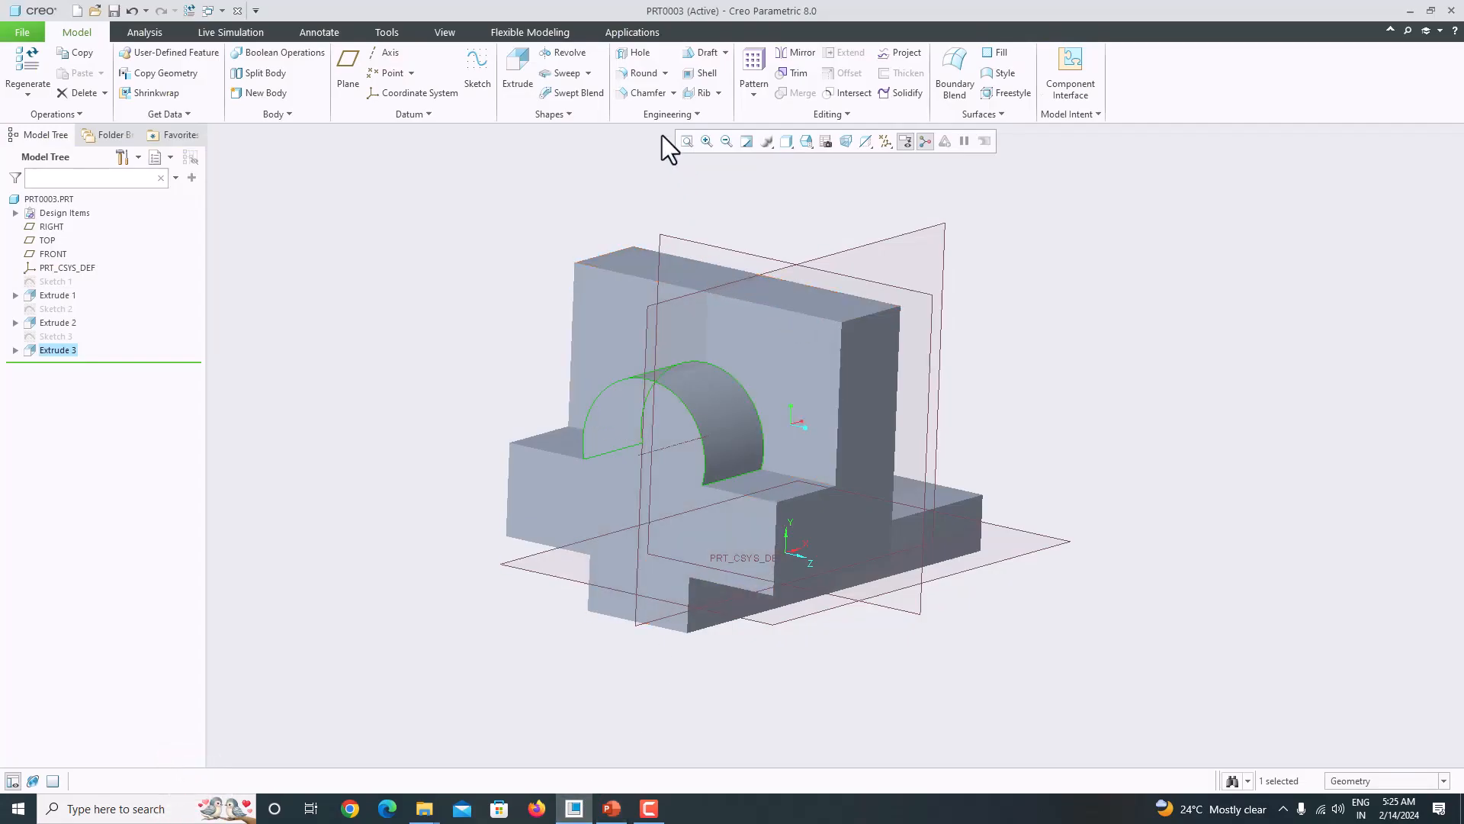
{"action": "left_click", "coordinate": [638, 73]}
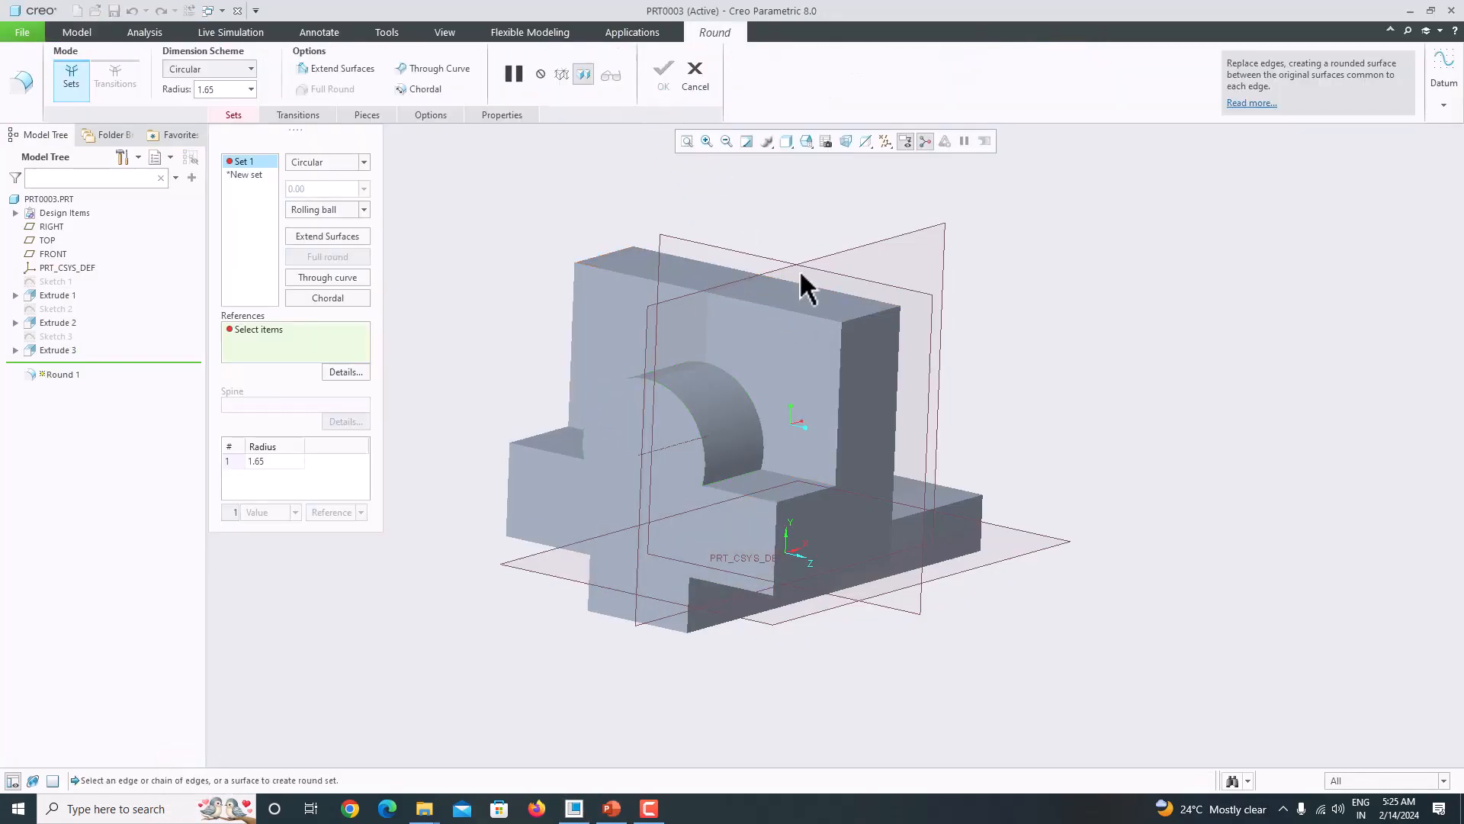
{"action": "left_click", "coordinate": [829, 320]}
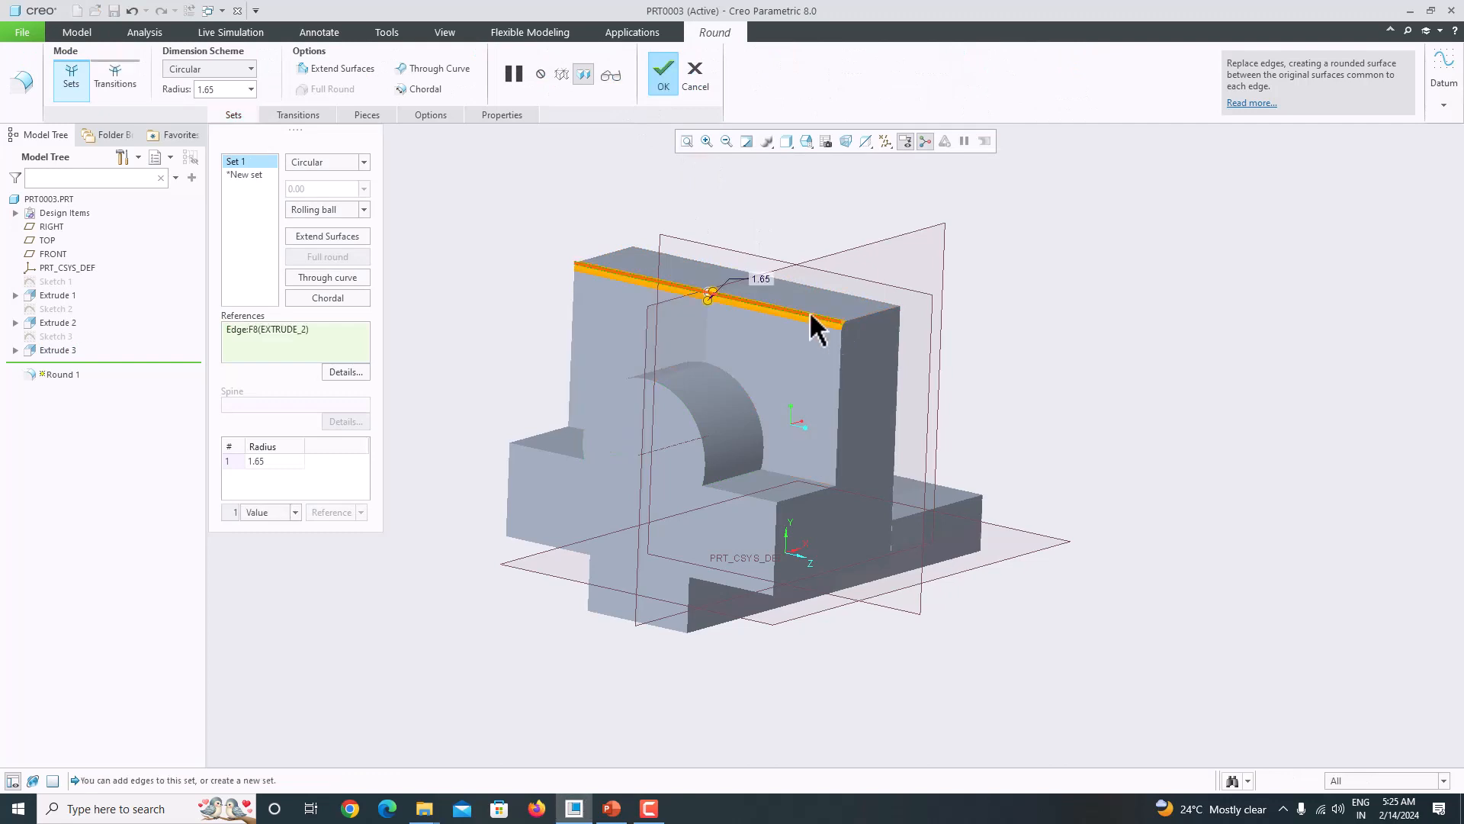
{"action": "left_click", "coordinate": [611, 808]}
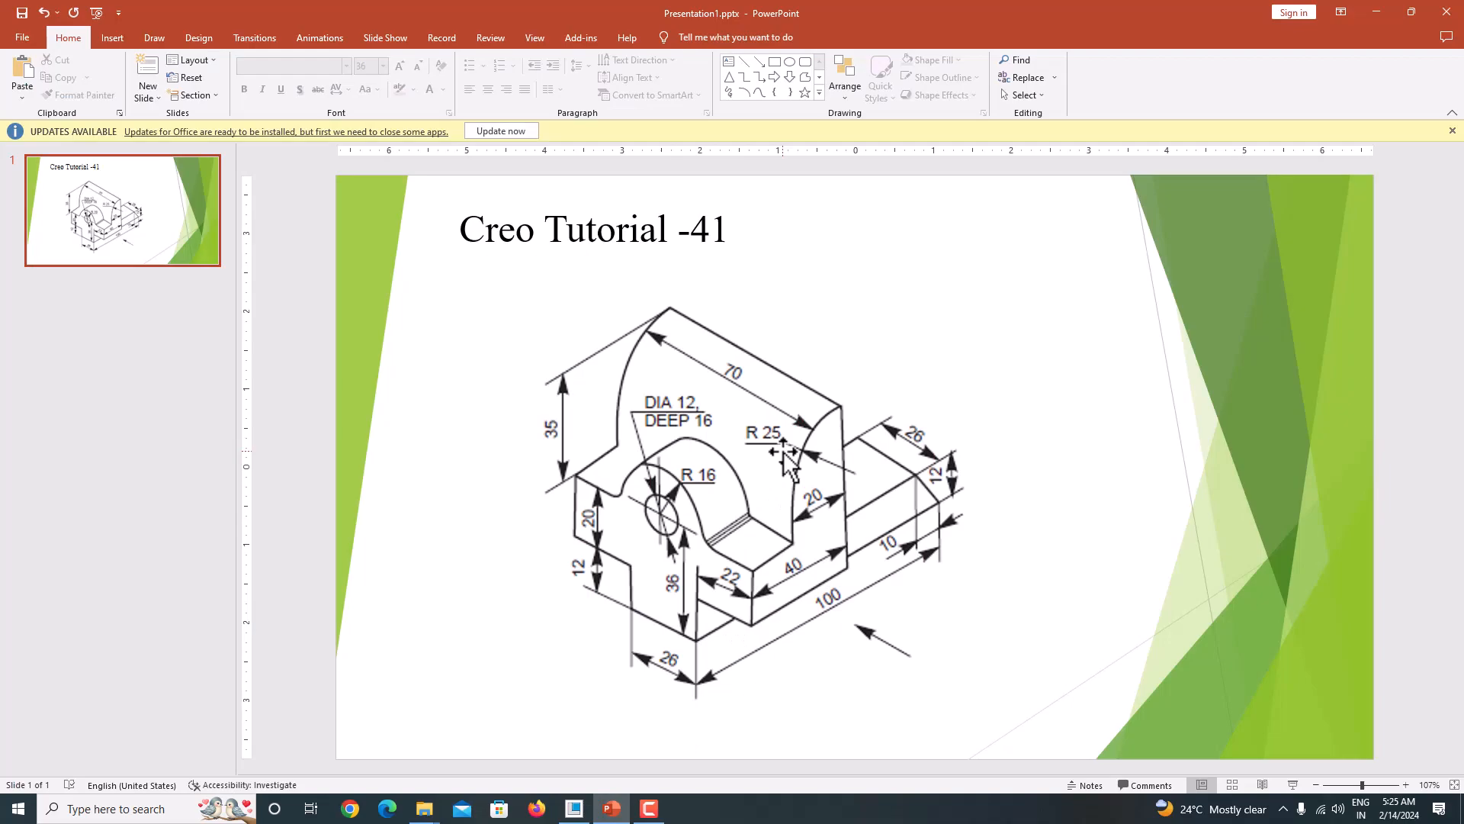
{"action": "left_click", "coordinate": [576, 809]}
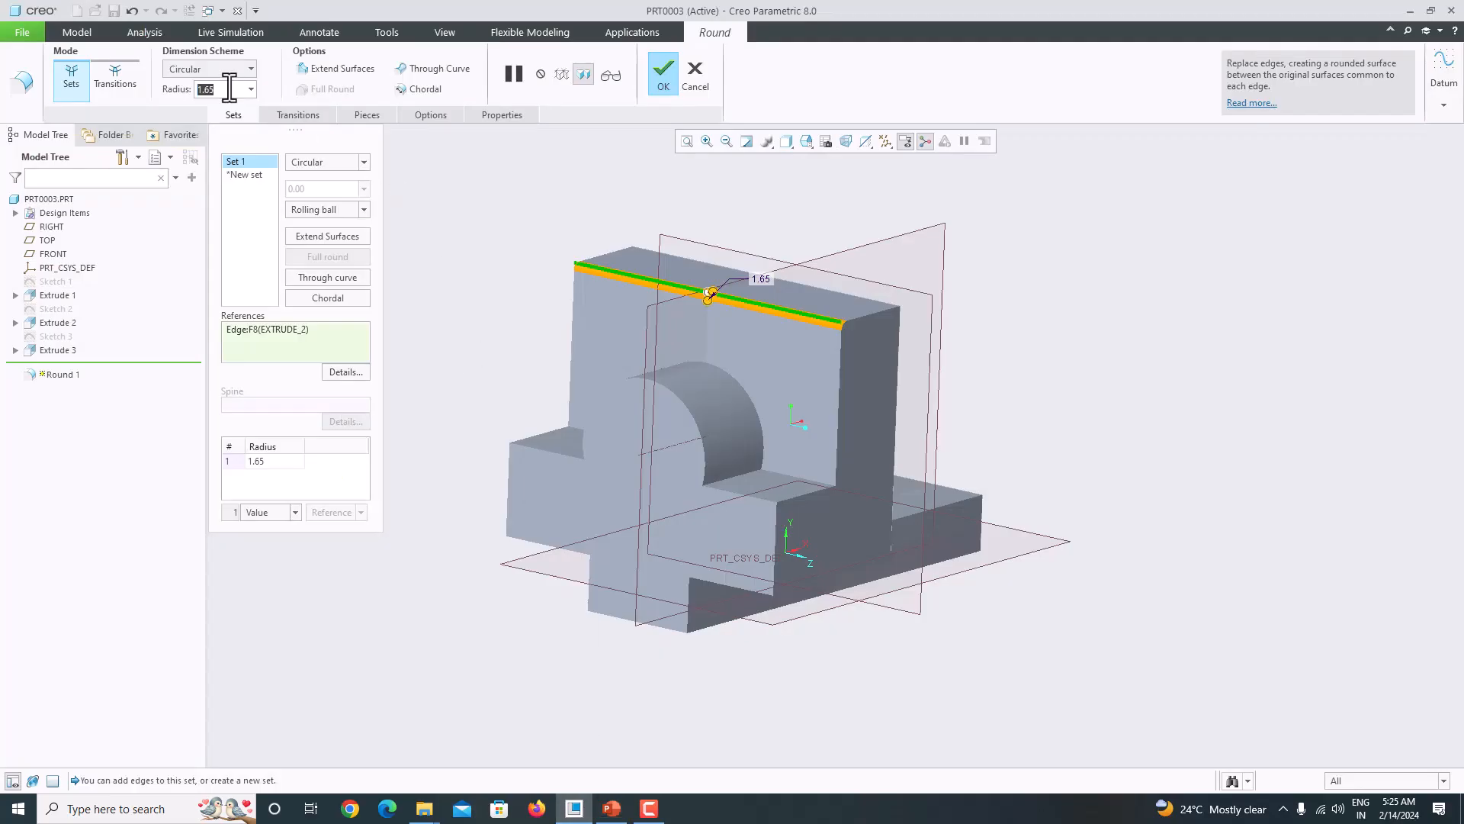
{"action": "type", "text": "25"}
{"action": "key", "text": "Return"}
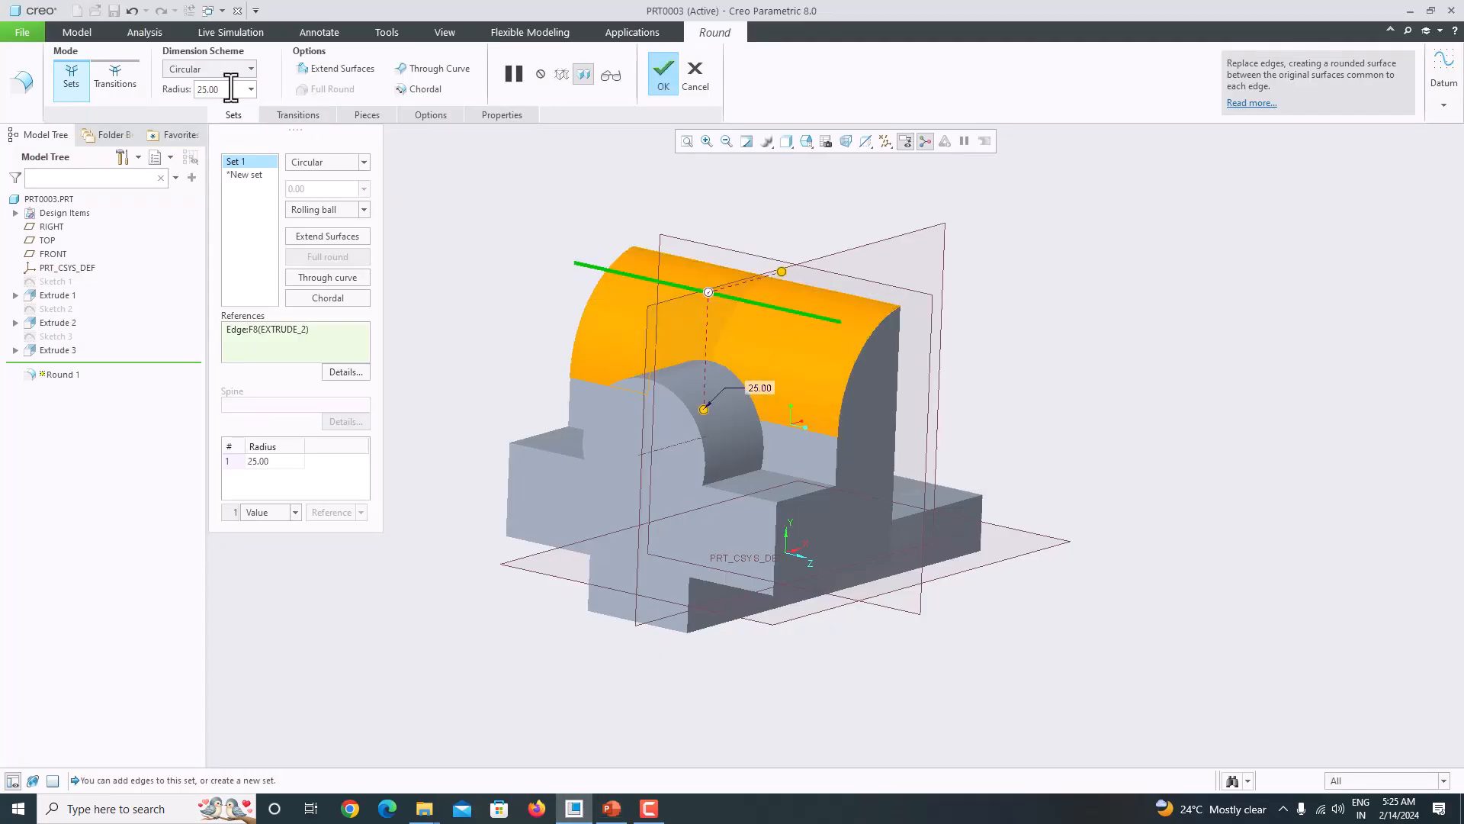
{"action": "middle_click", "coordinate": [1147, 320]}
Start a simple flat hole and place it coaxially using the round boss's axis and the bracket's front face
{"action": "middle_click_drag", "start_coordinate": [1147, 320], "coordinate": [1097, 368]}
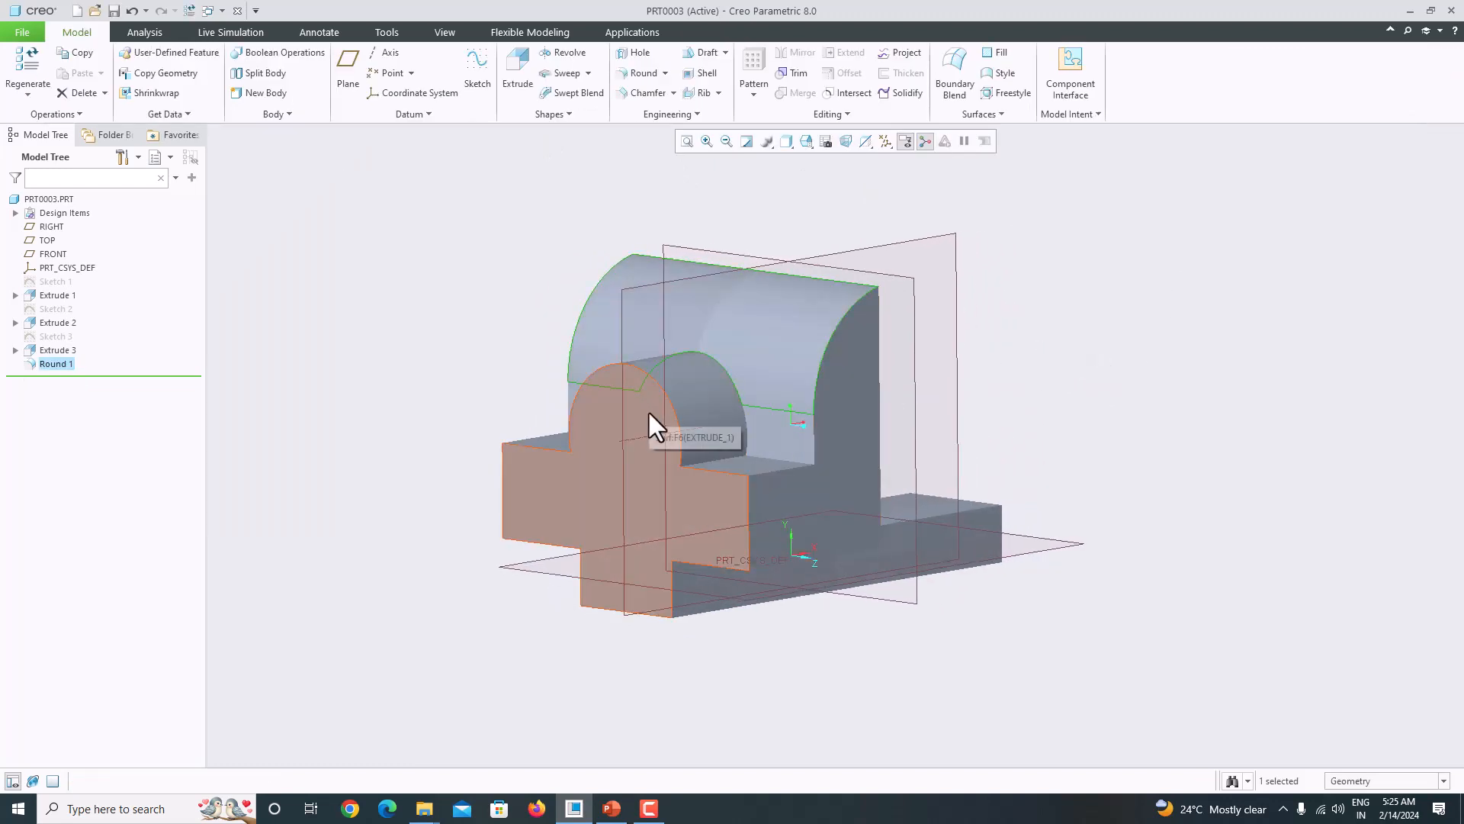
{"action": "left_click", "coordinate": [635, 58]}
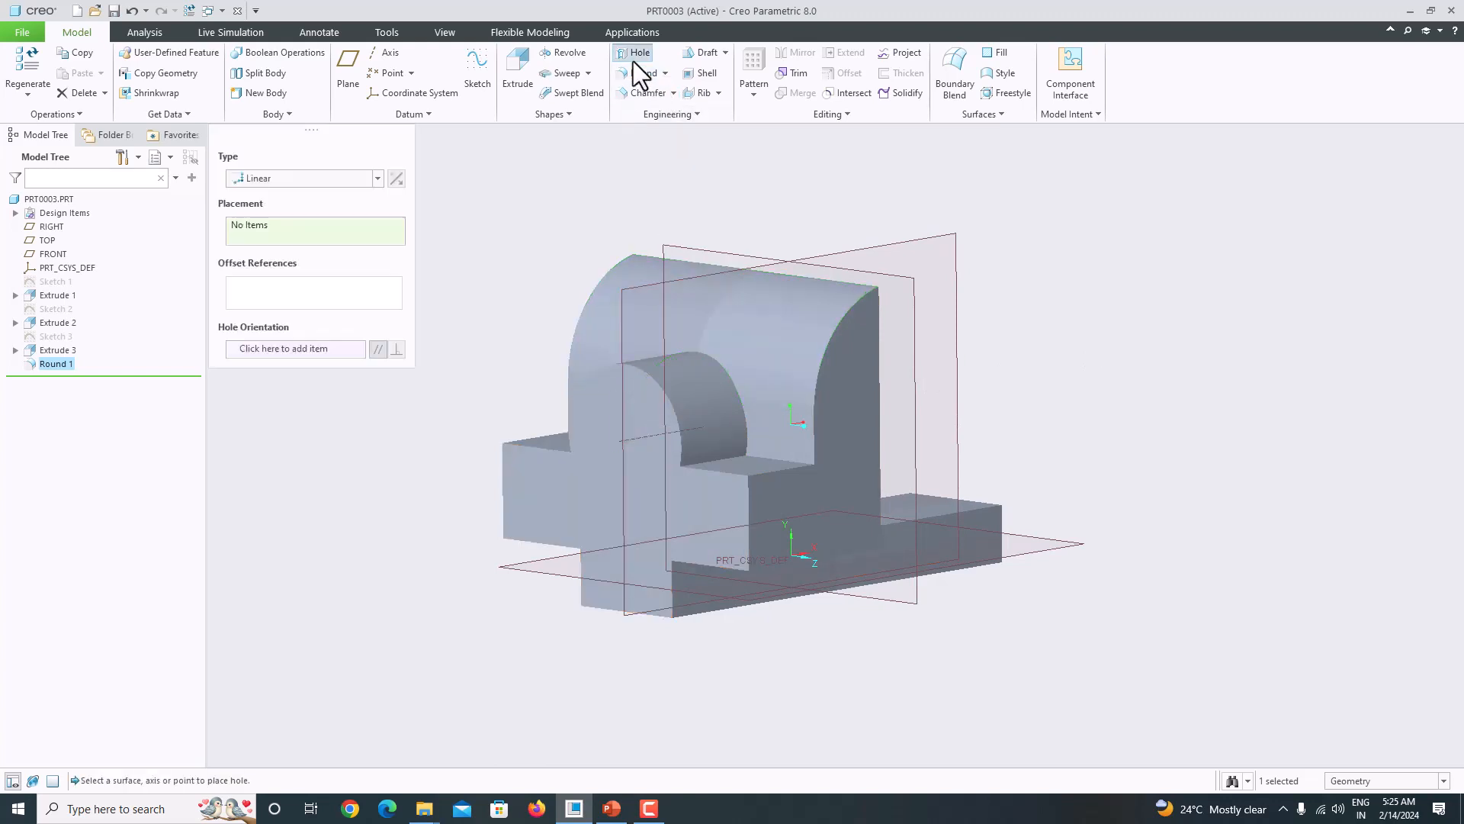
{"action": "left_click", "coordinate": [651, 452]}
{"action": "middle_click_drag", "start_coordinate": [523, 419], "coordinate": [602, 464]}
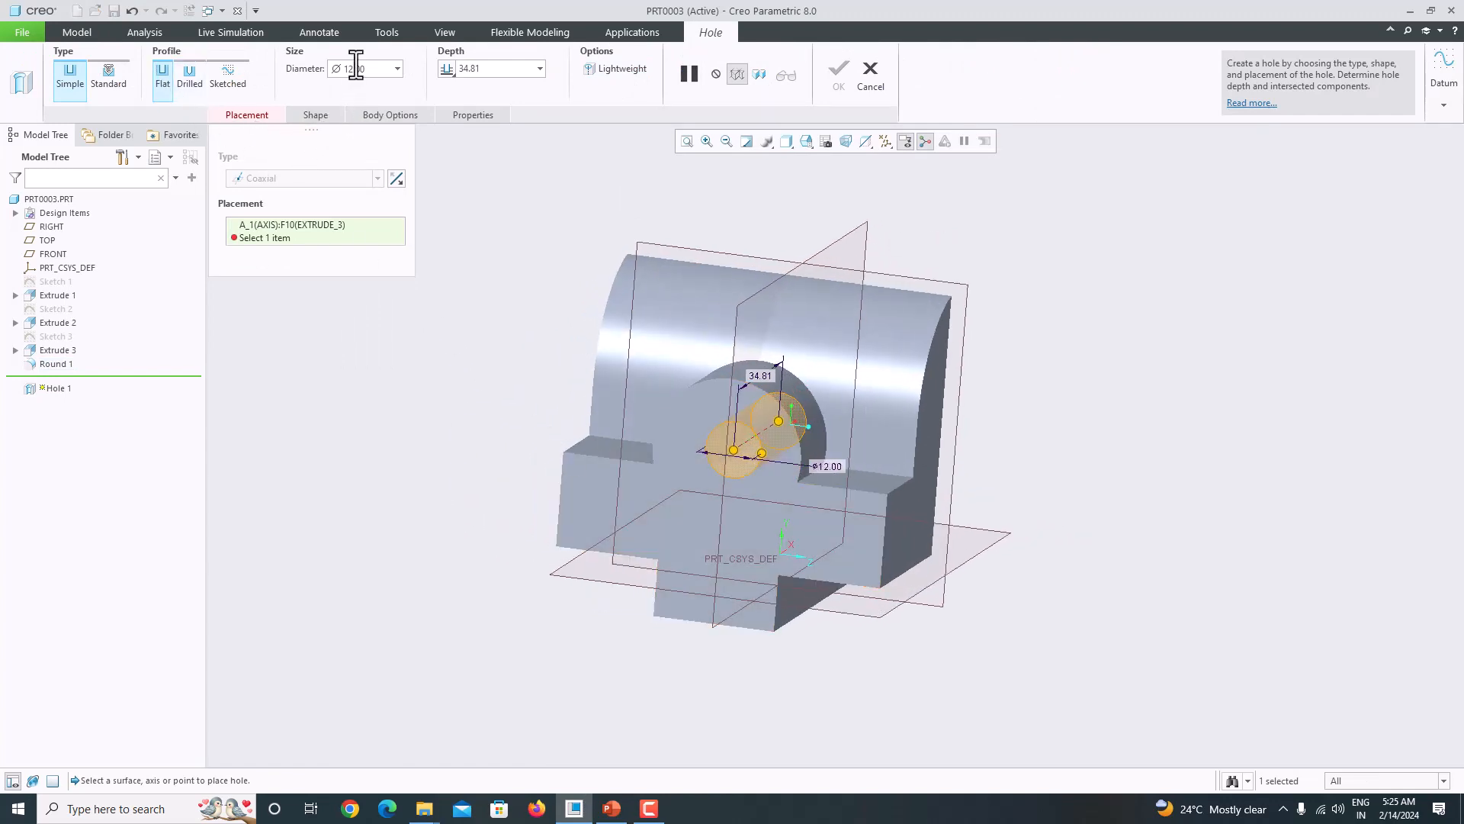
{"action": "middle_click_drag", "start_coordinate": [709, 401], "coordinate": [657, 266]}
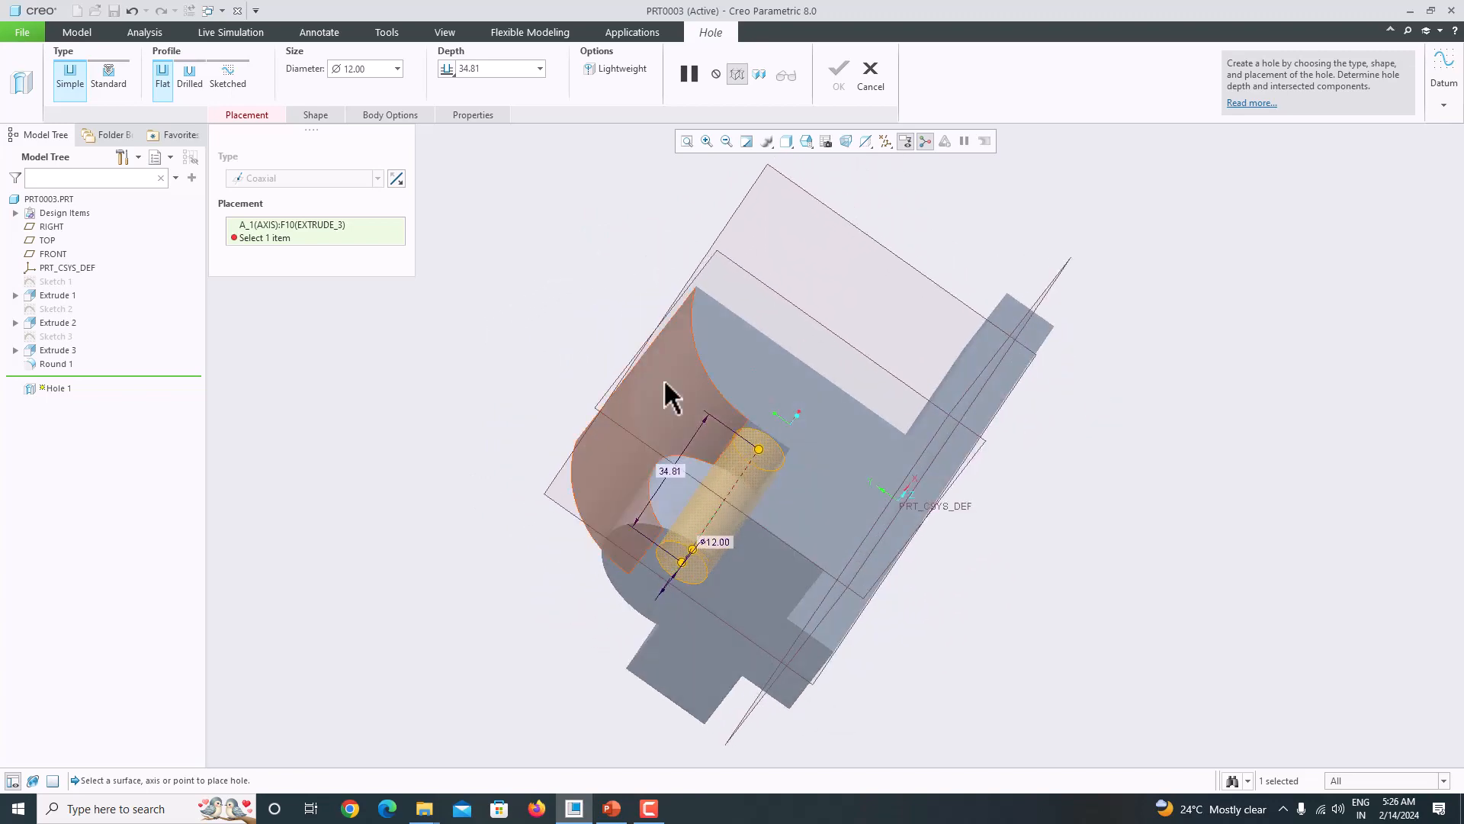
{"action": "left_click", "coordinate": [636, 602]}
{"action": "middle_click_drag", "start_coordinate": [637, 588], "coordinate": [651, 491]}
{"action": "scroll", "coordinate": [686, 450], "scroll_direction": "down", "scroll_amount": 2}
{"action": "middle_click_drag", "start_coordinate": [729, 409], "coordinate": [718, 448]}
{"action": "scroll", "coordinate": [713, 435], "scroll_direction": "up", "scroll_amount": 5}
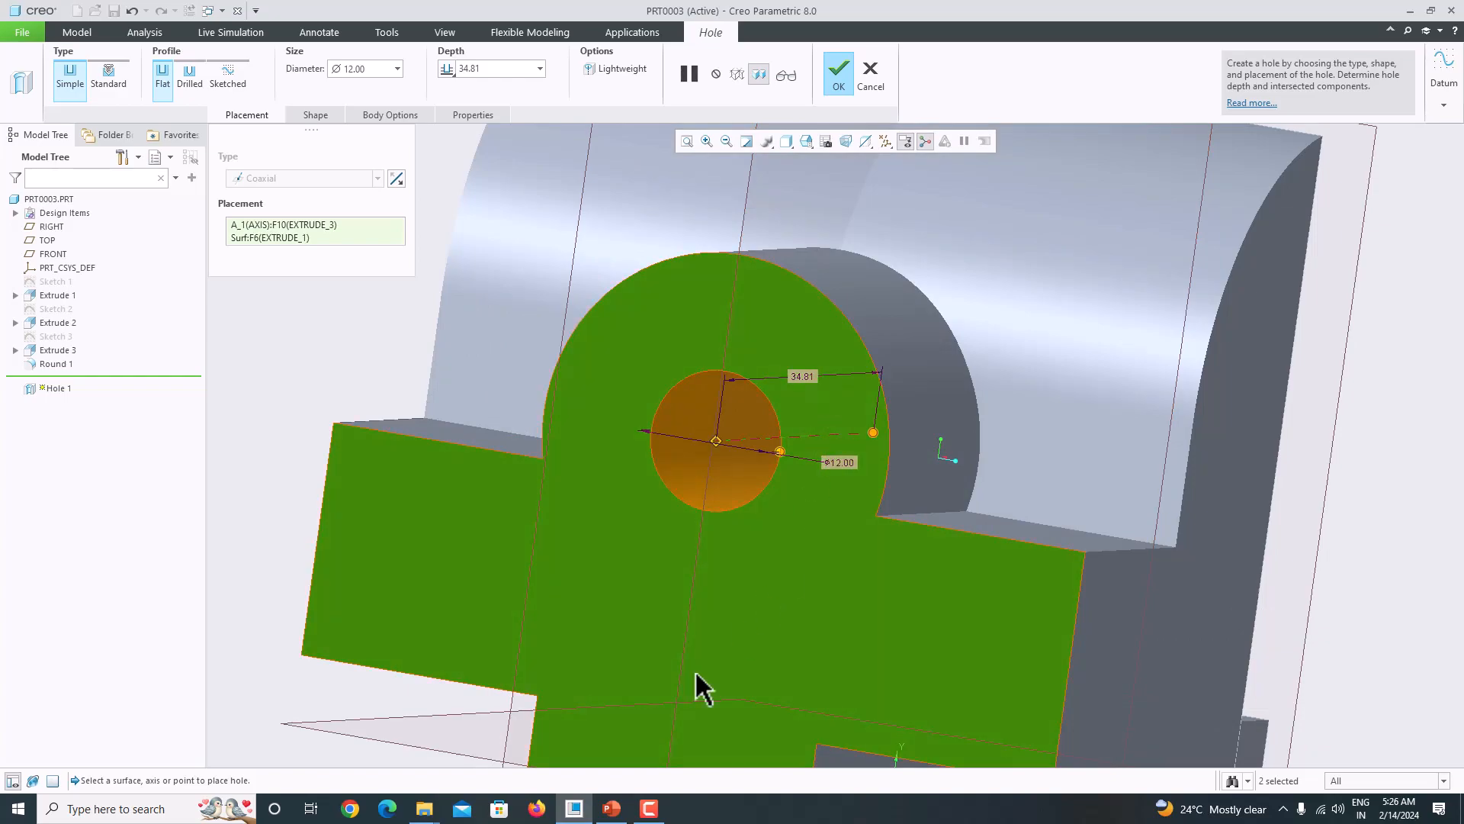
Set the 12 mm hole's depth to 16 mm, as given in the drawing, and complete the hole
{"action": "left_click", "coordinate": [604, 812]}
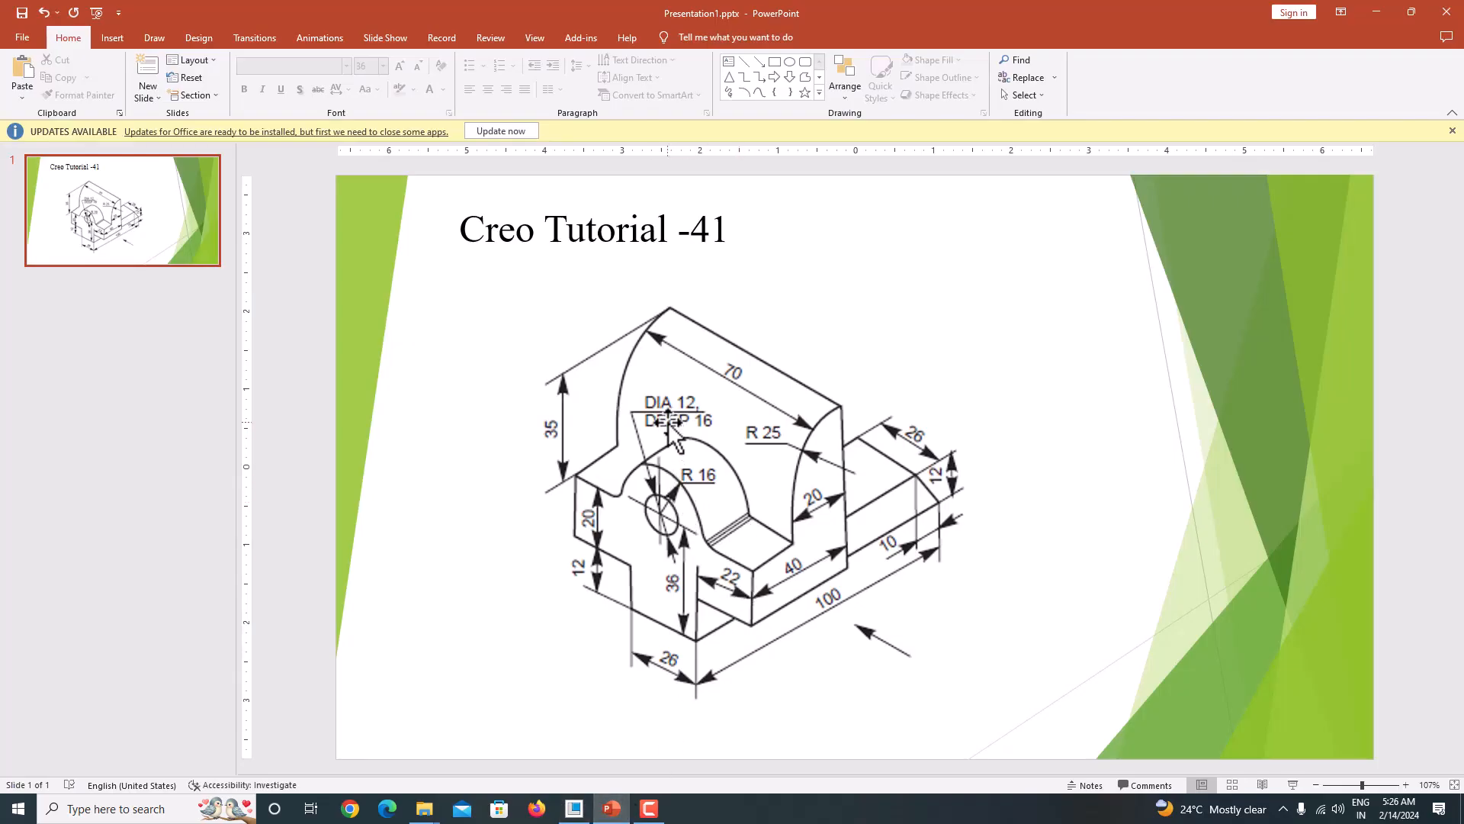
{"action": "left_click", "coordinate": [575, 809]}
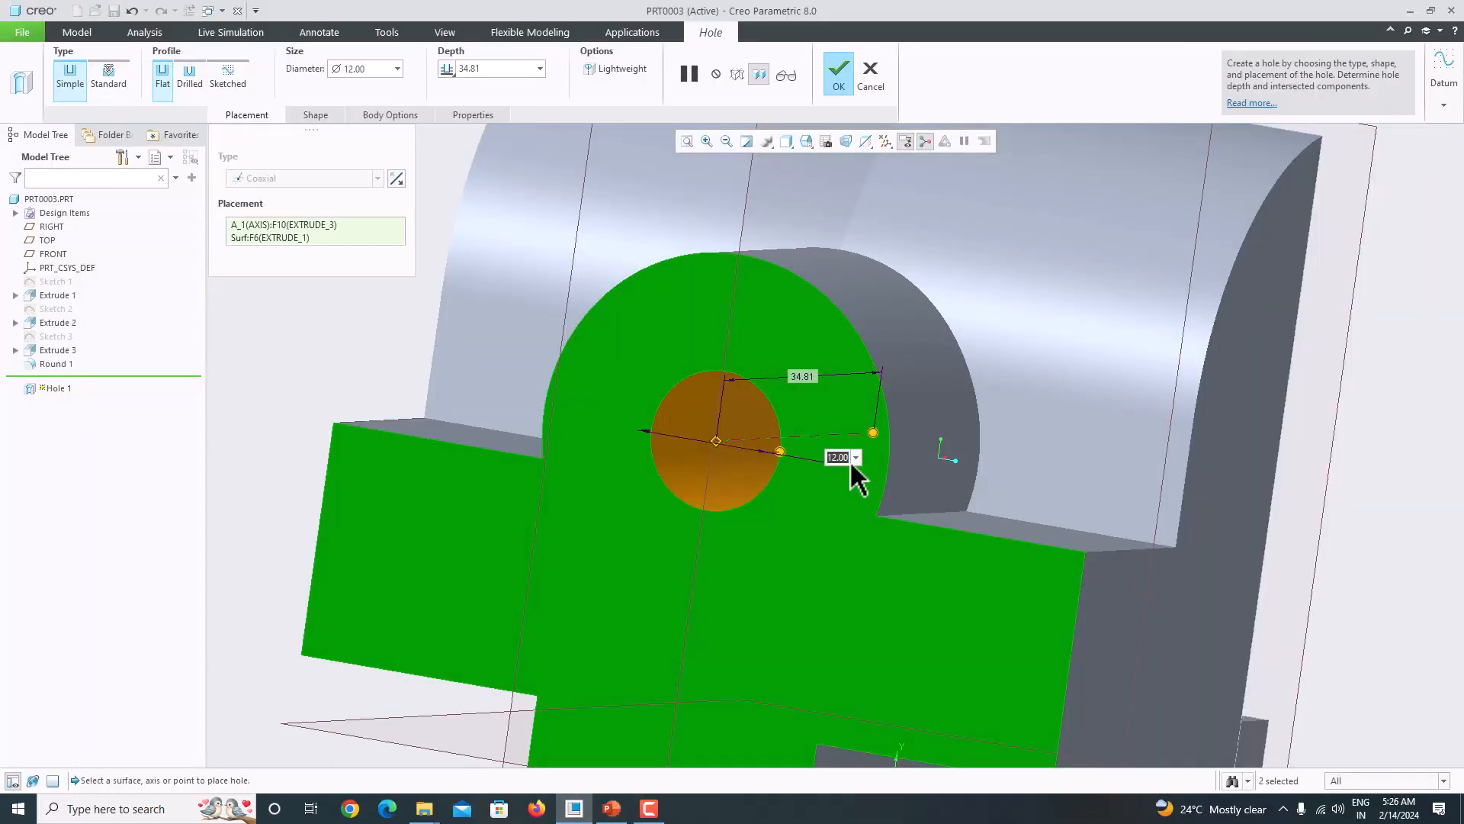
{"action": "double_click", "coordinate": [803, 375]}
{"action": "type", "text": "16"}
{"action": "key", "text": "Return"}
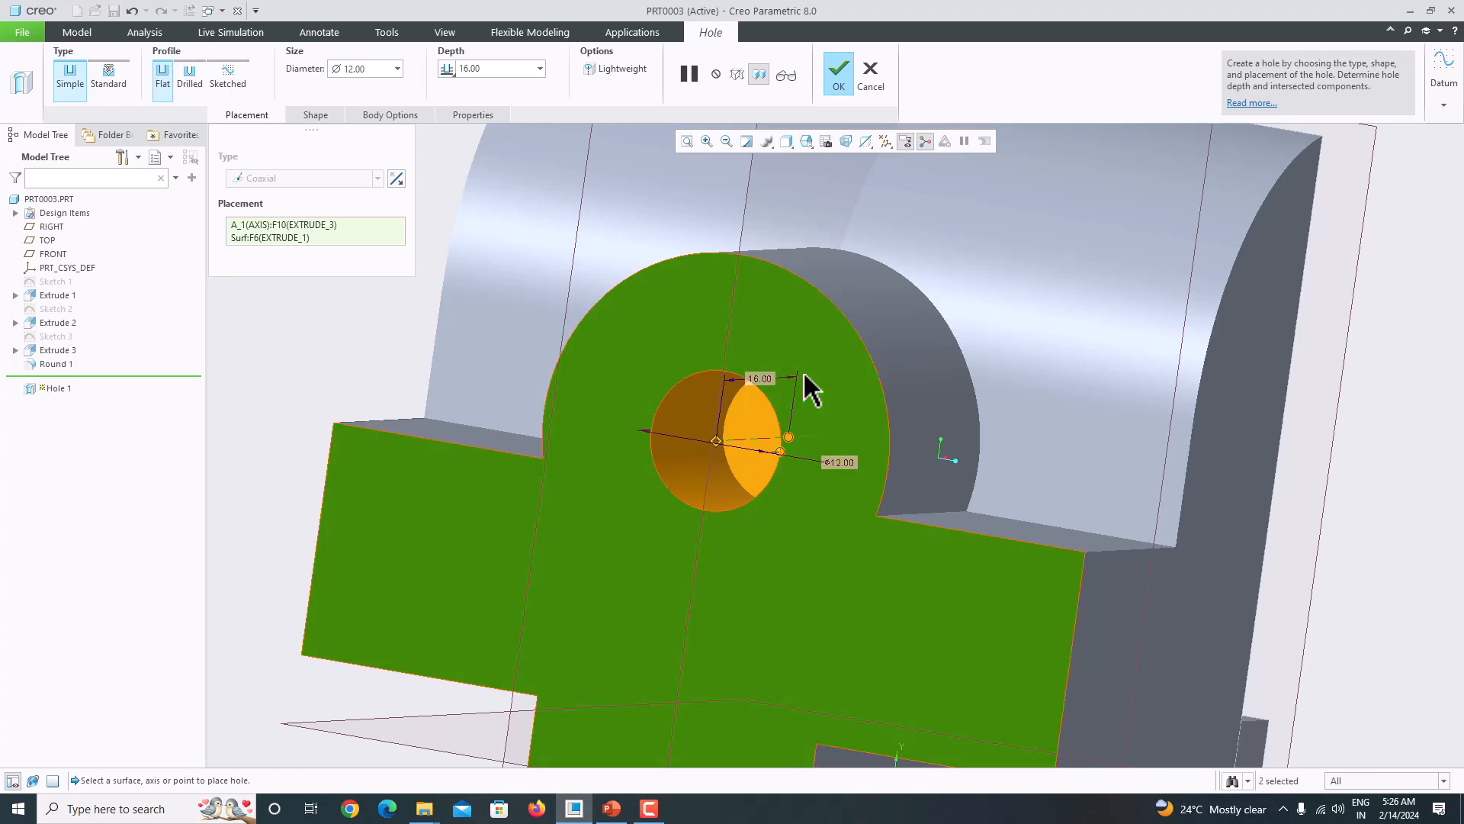
{"action": "left_click", "coordinate": [836, 77]}
{"action": "scroll", "coordinate": [836, 321], "scroll_direction": "down", "scroll_amount": 3}
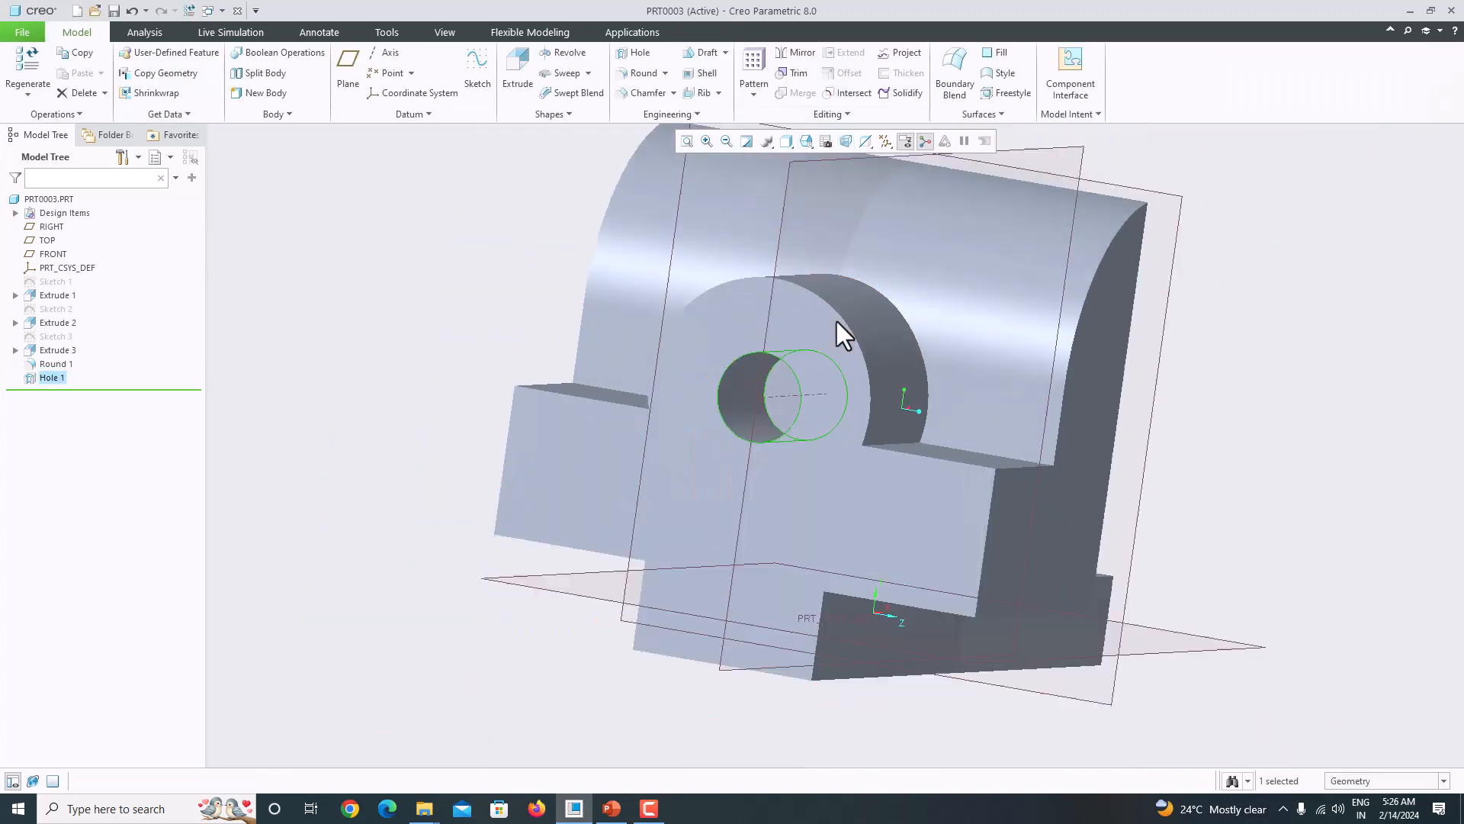
{"action": "middle_click_drag", "start_coordinate": [835, 321], "coordinate": [766, 382]}
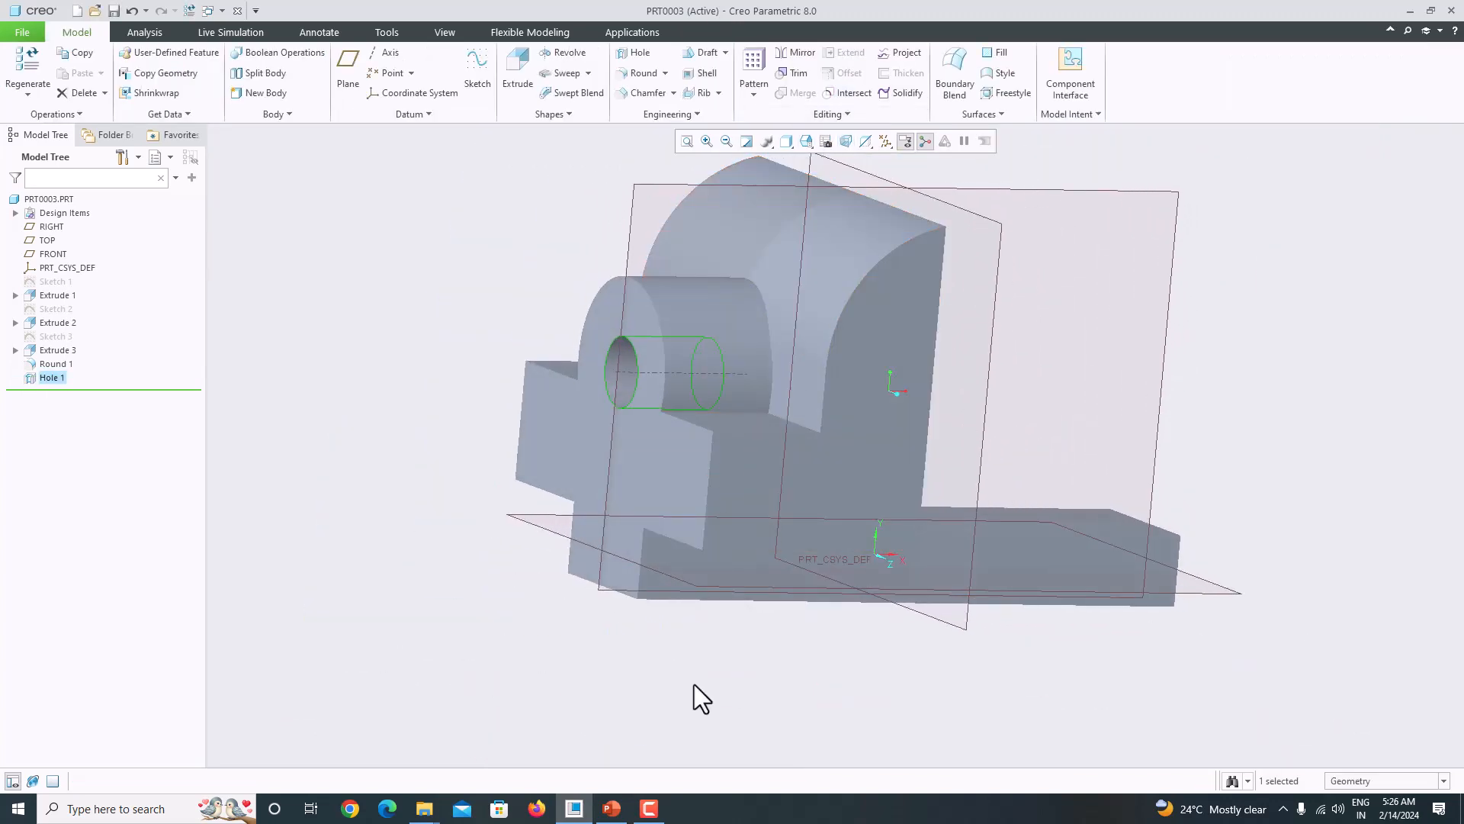
Consult the drawing, then start a sketch on the FRONT plane with the base's top surface and rear end face as references
{"action": "left_click", "coordinate": [612, 807]}
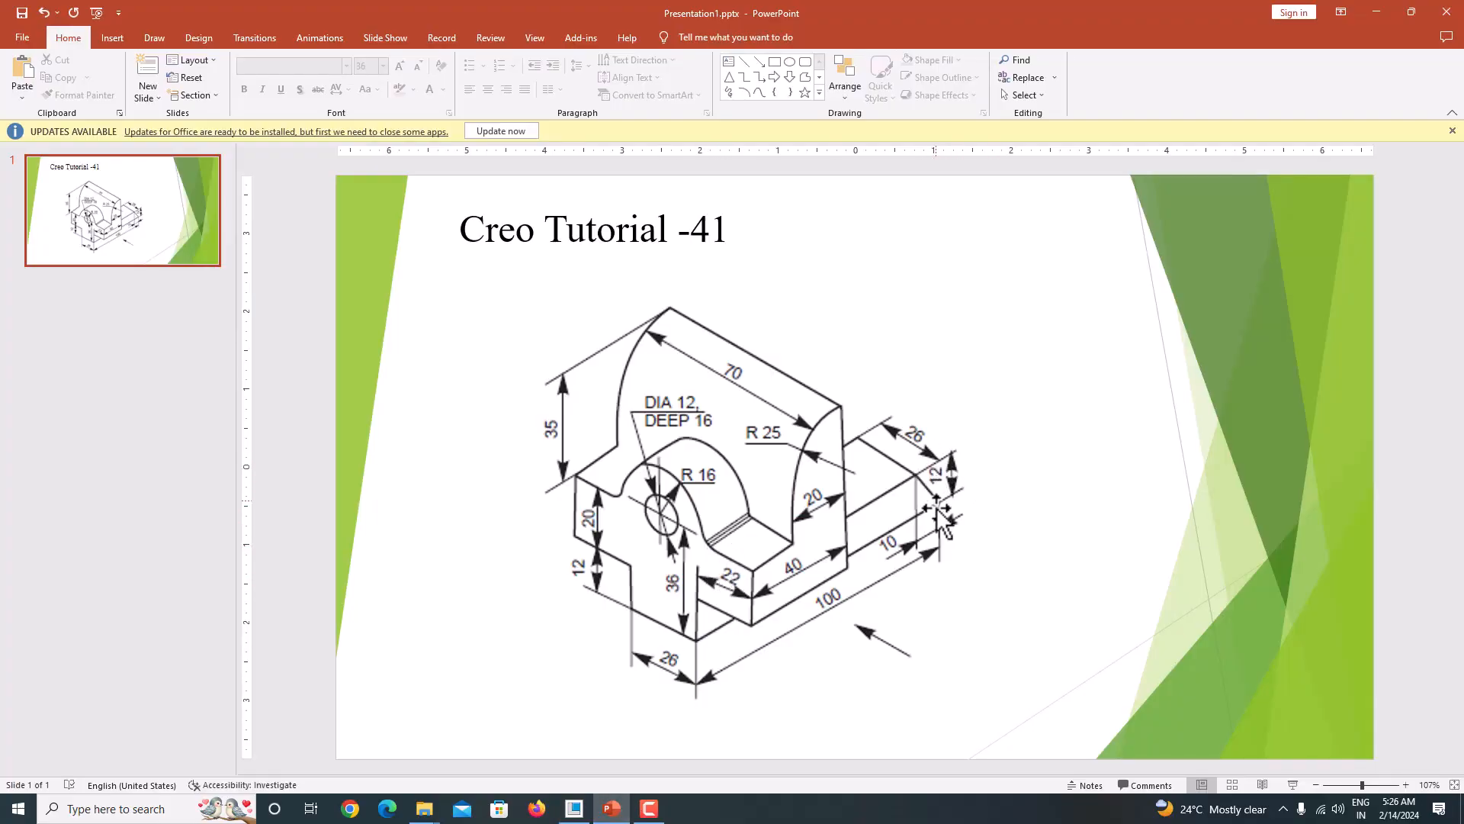
{"action": "left_click", "coordinate": [574, 808]}
{"action": "middle_click_drag", "start_coordinate": [785, 450], "coordinate": [1185, 408]}
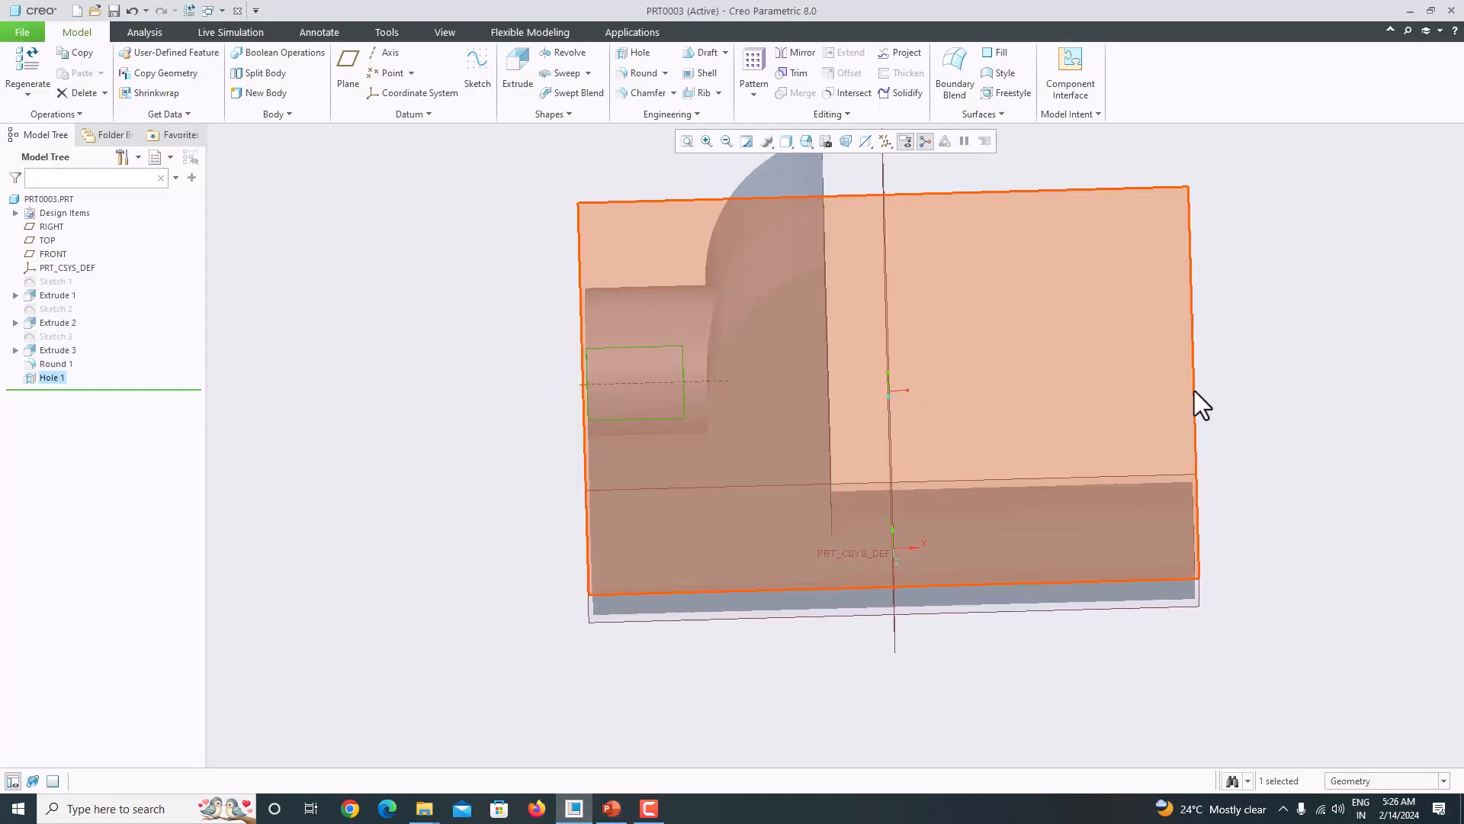
{"action": "left_click", "coordinate": [1194, 391]}
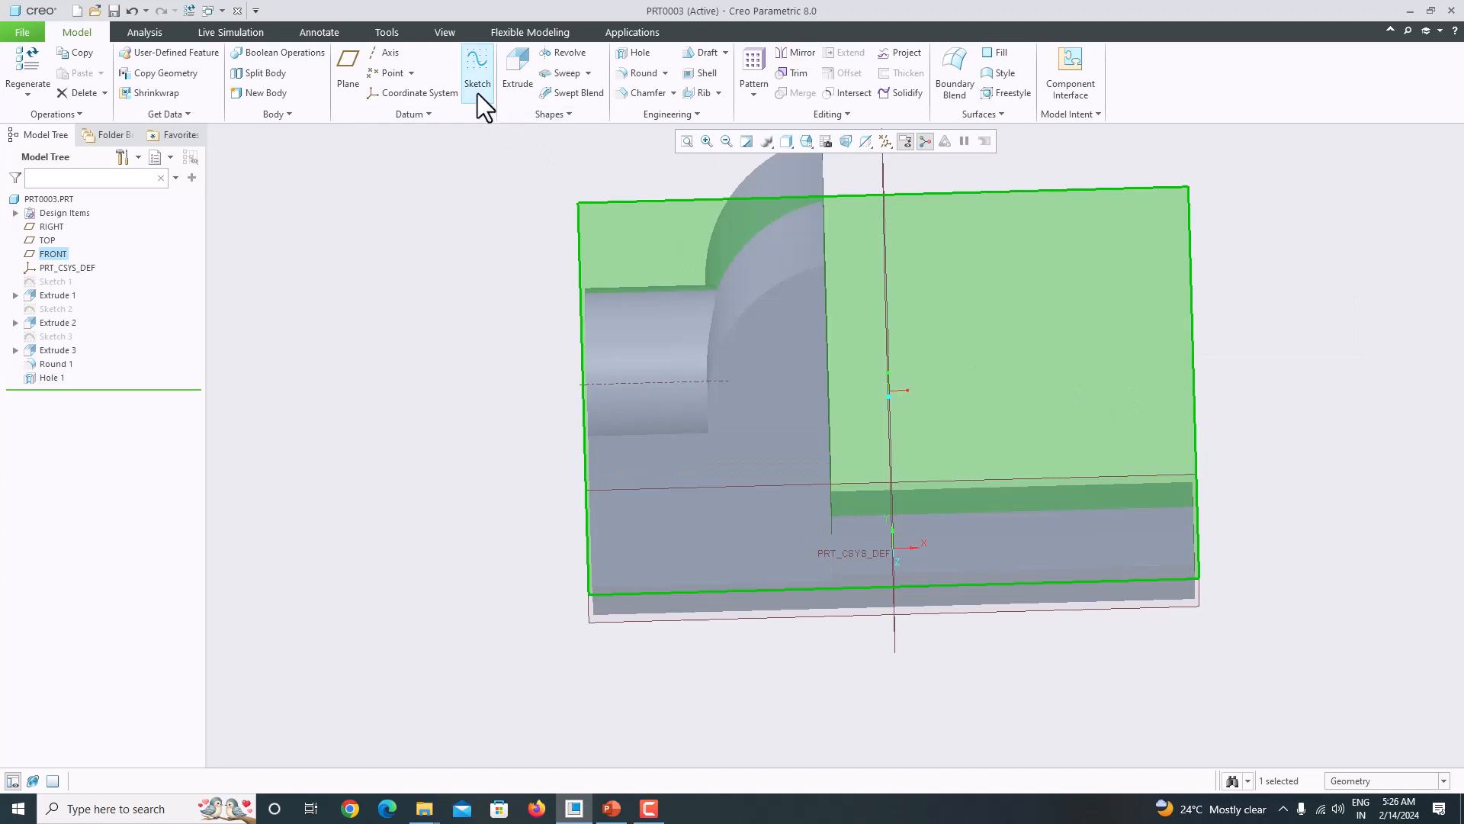
{"action": "left_click", "coordinate": [477, 92]}
{"action": "left_click", "coordinate": [867, 142]}
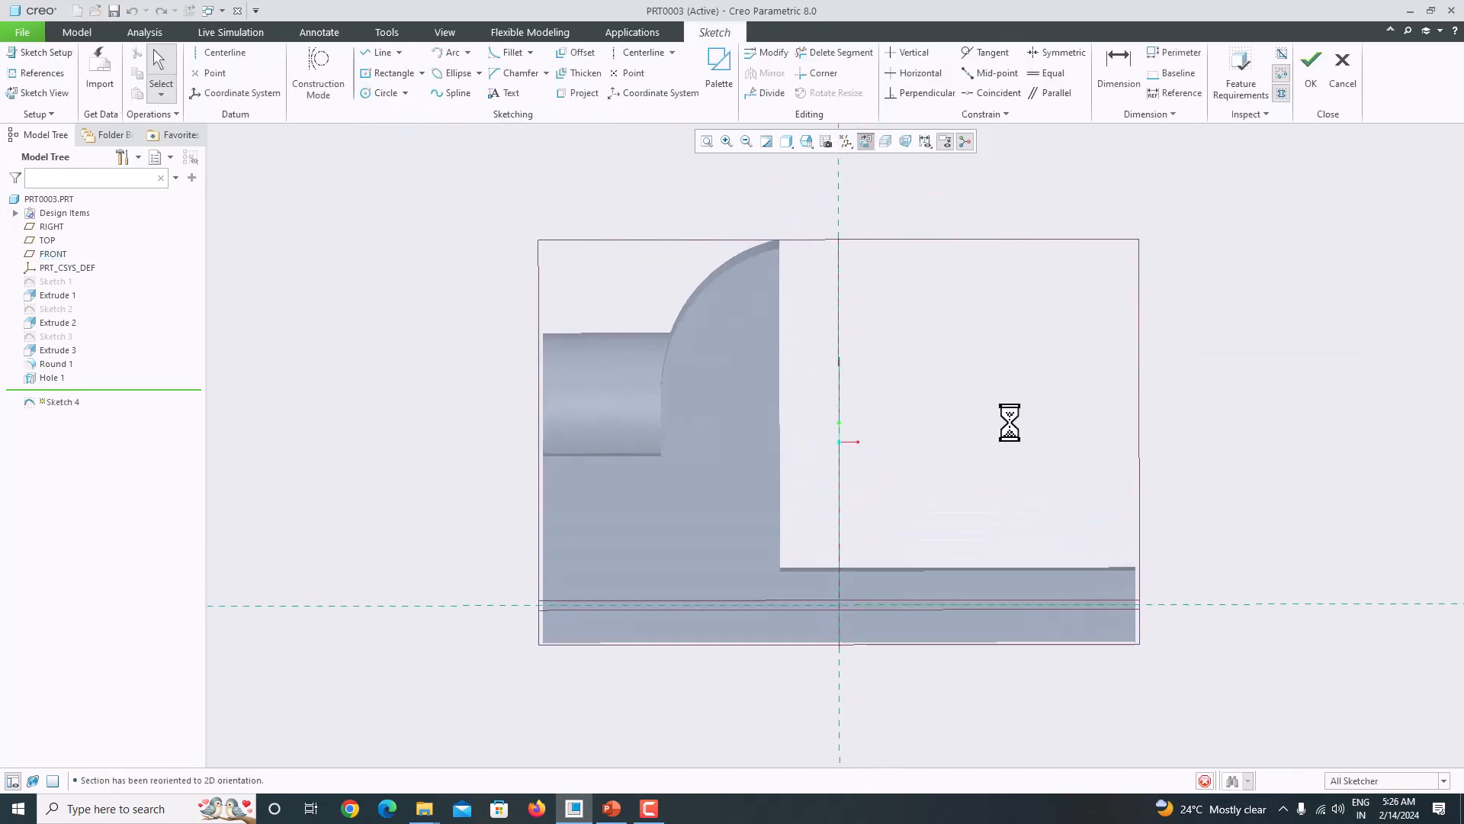
{"action": "left_click", "coordinate": [60, 71]}
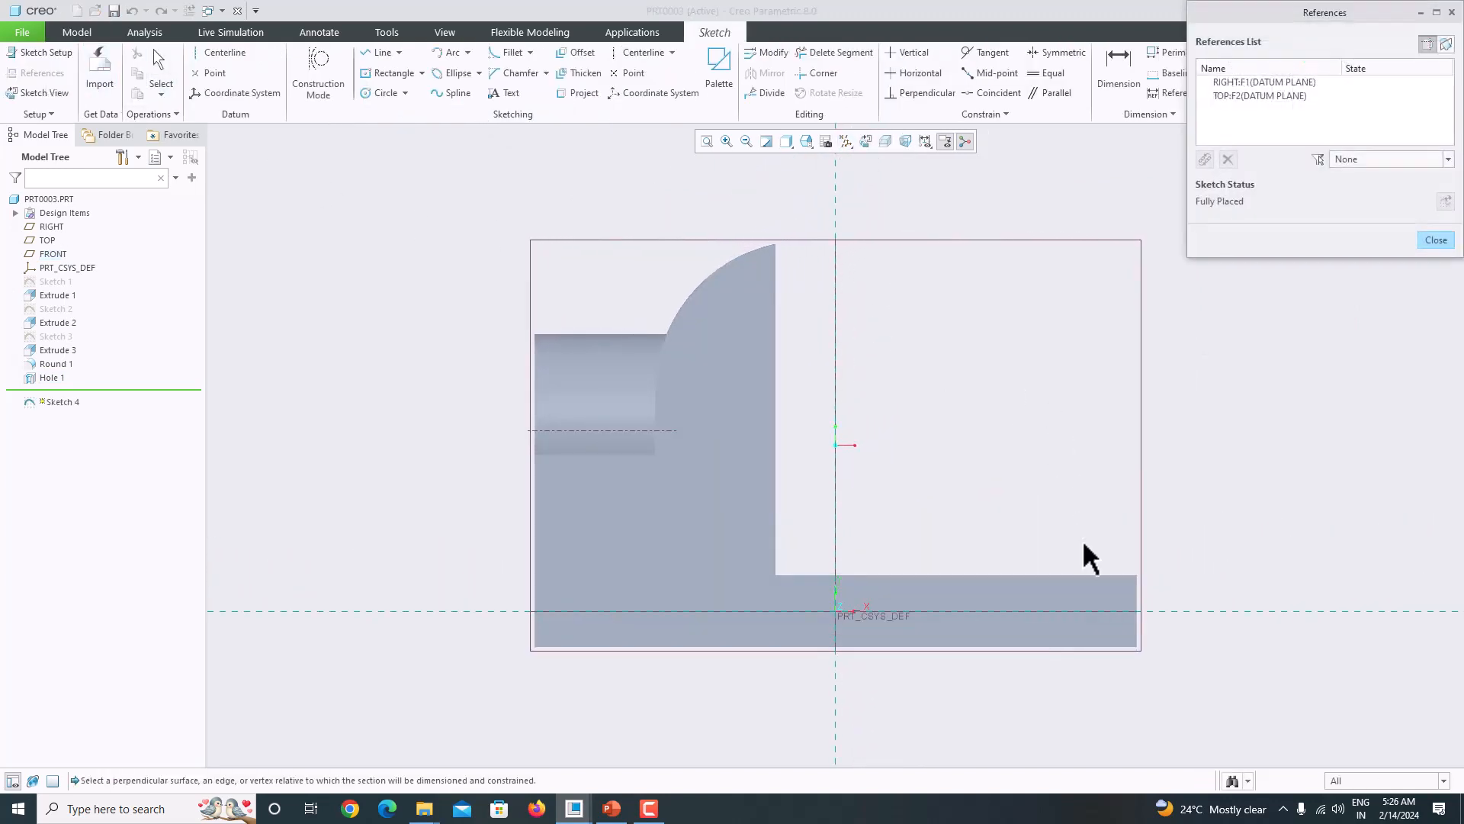
{"action": "left_click", "coordinate": [1087, 574]}
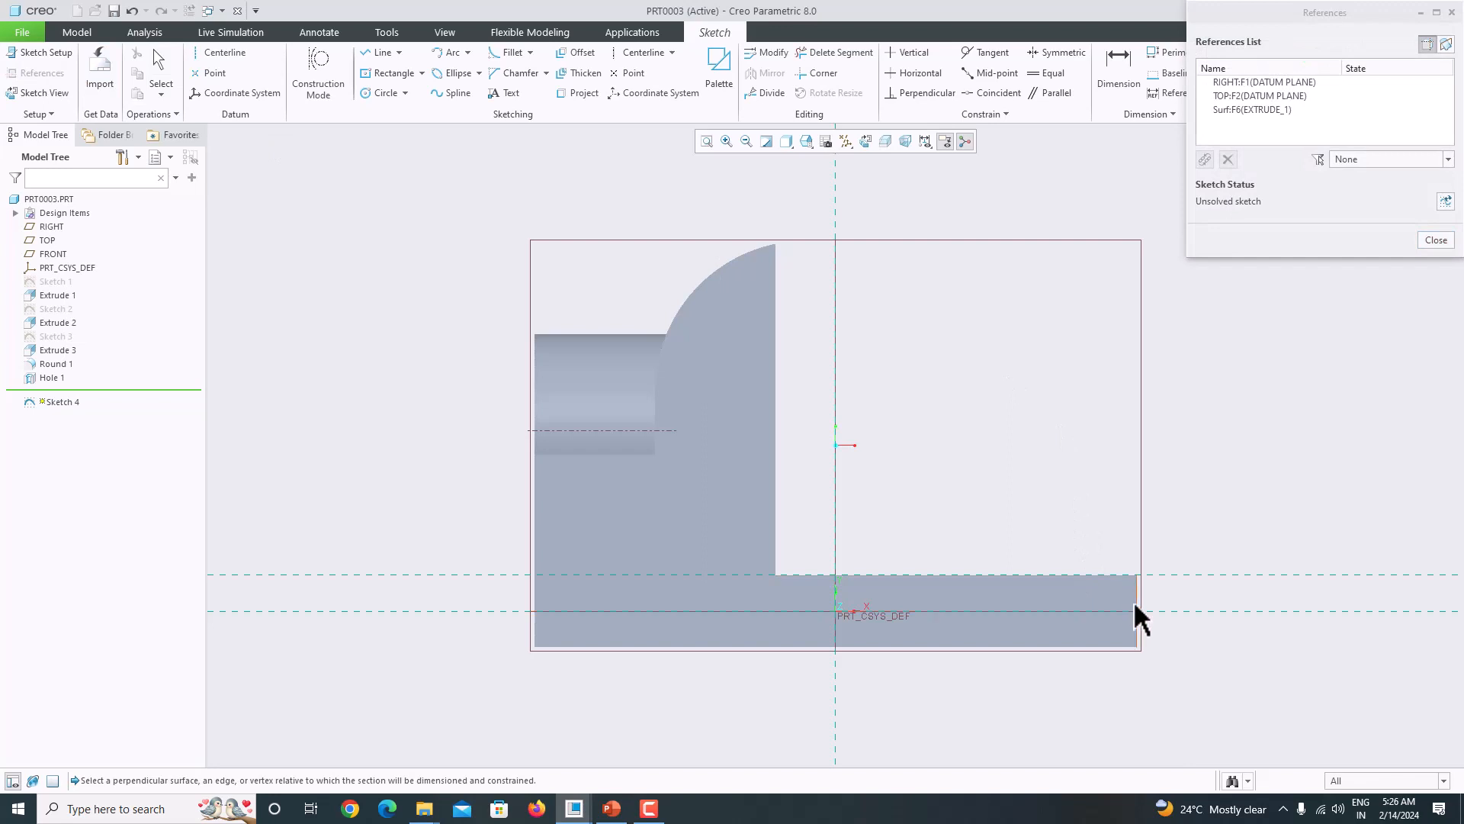
{"action": "left_click", "coordinate": [1435, 240]}
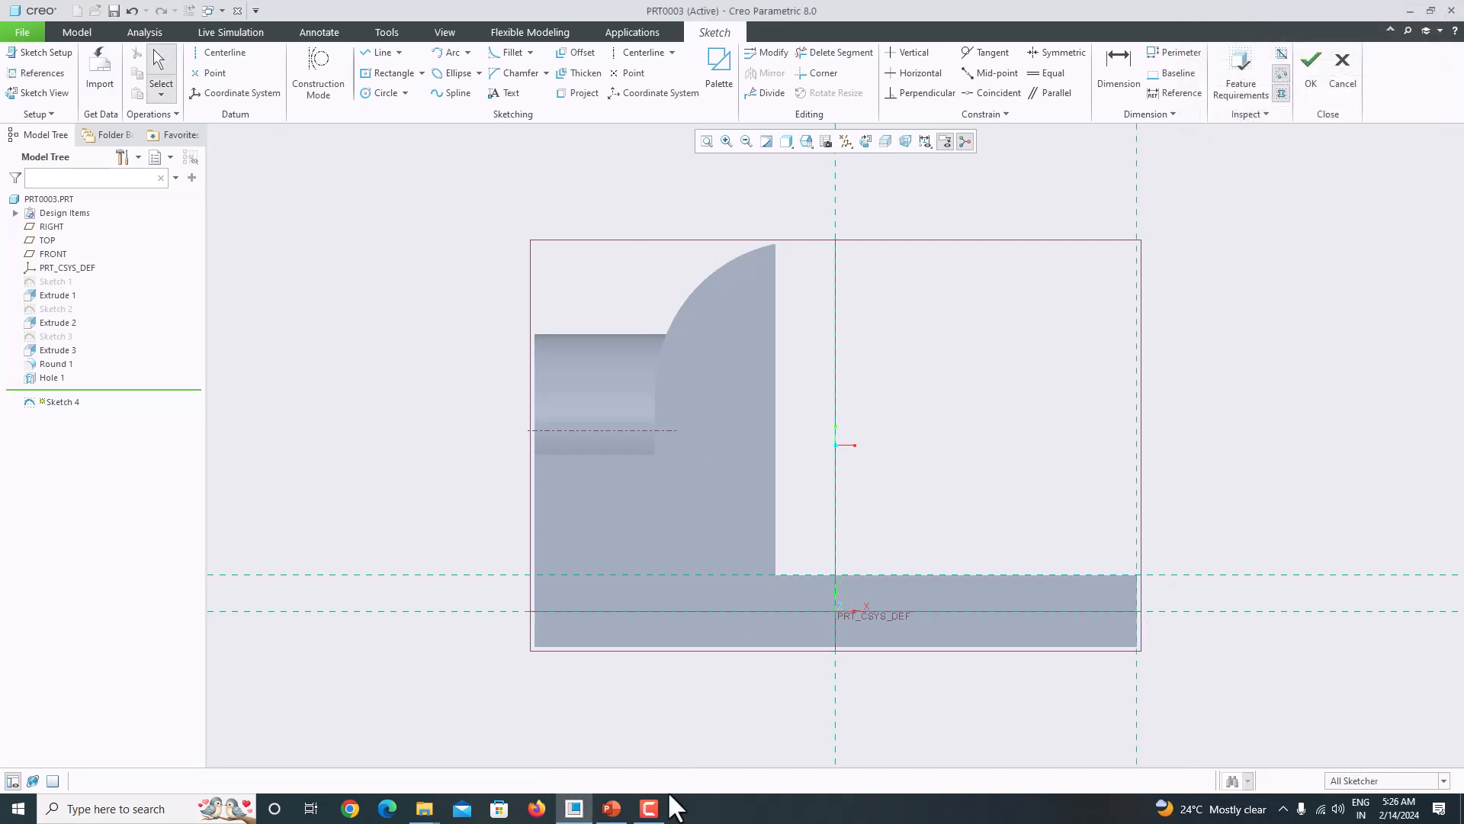
Check the drawing and sketch a closed right triangle about 10 mm wide over the base's full height at its rear end
{"action": "left_click", "coordinate": [612, 807]}
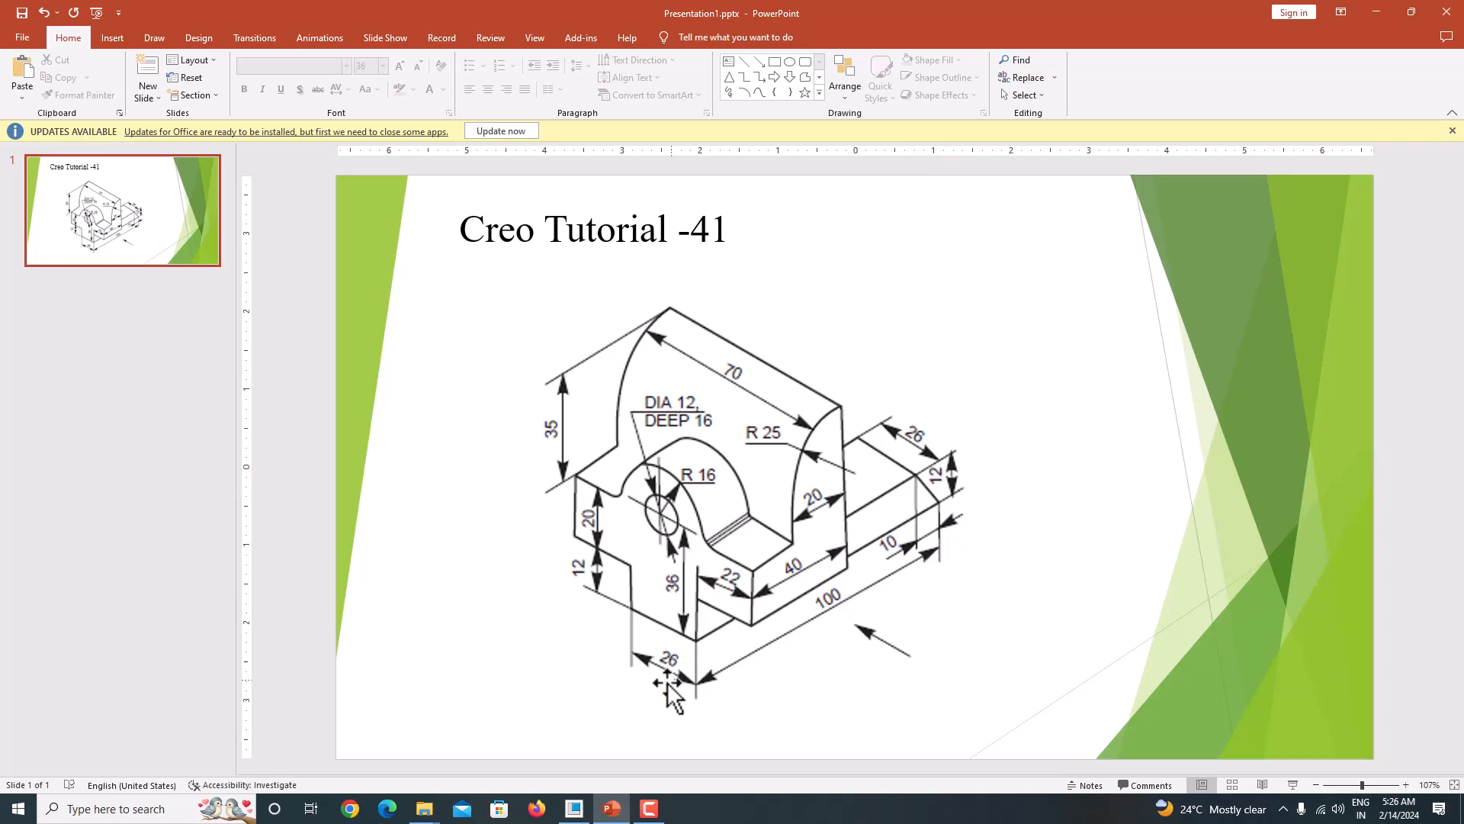
{"action": "left_click", "coordinate": [648, 808]}
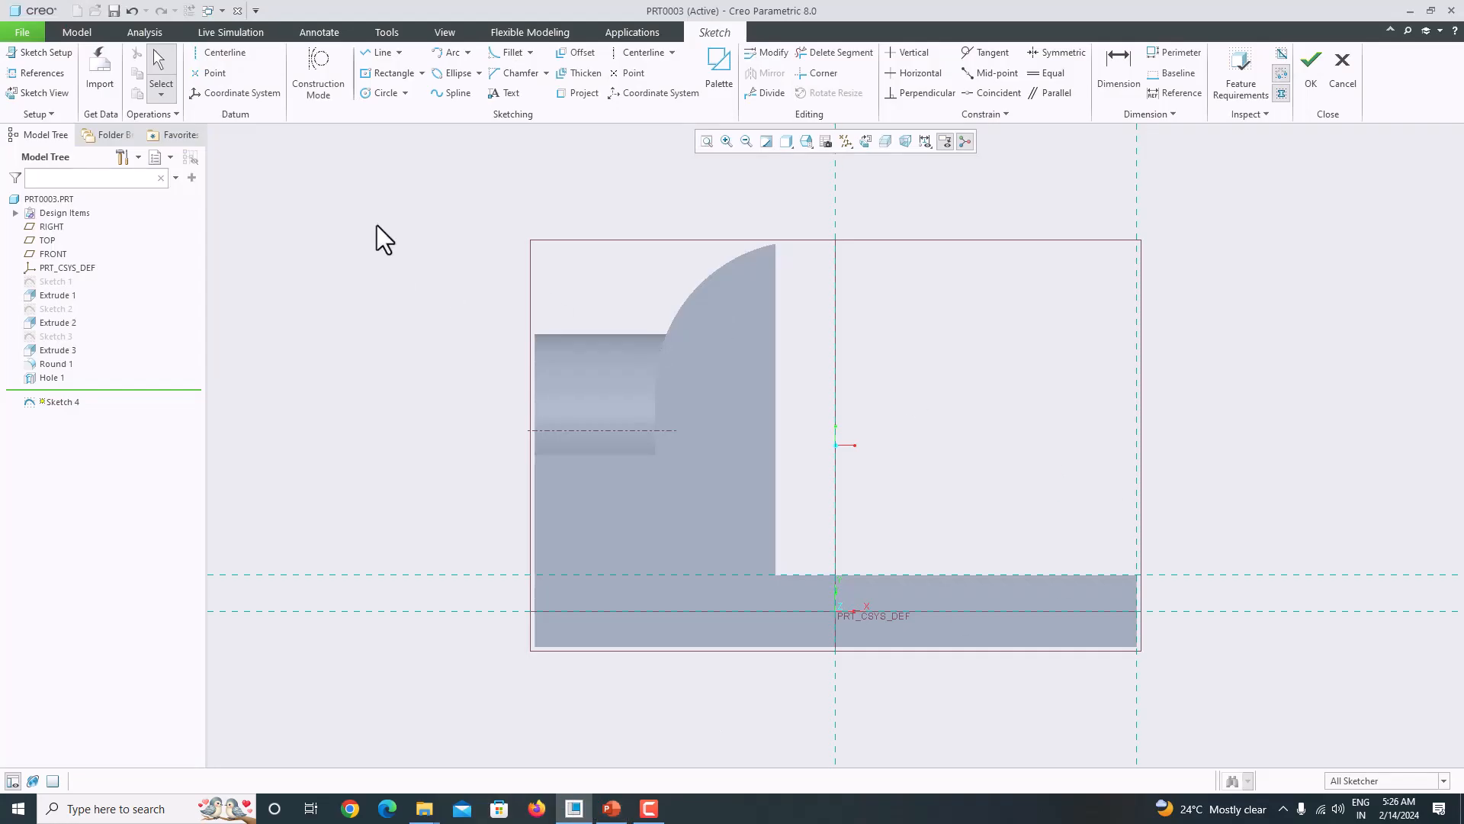
{"action": "left_click", "coordinate": [376, 54]}
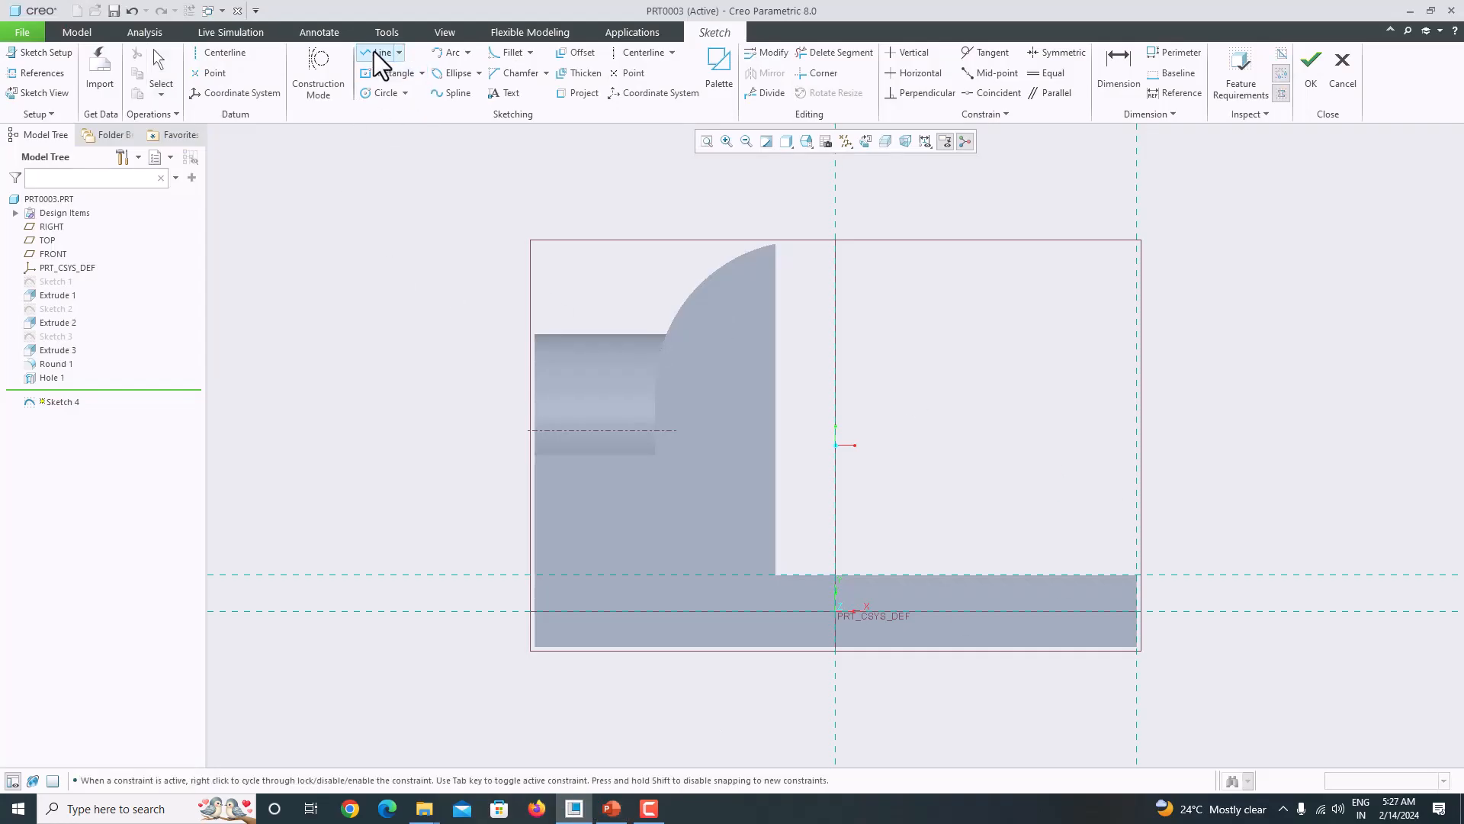
{"action": "left_click", "coordinate": [1137, 645]}
{"action": "left_click", "coordinate": [1137, 645]}
{"action": "middle_click", "coordinate": [1144, 579]}
{"action": "scroll", "coordinate": [1142, 566], "scroll_direction": "down", "scroll_amount": 3}
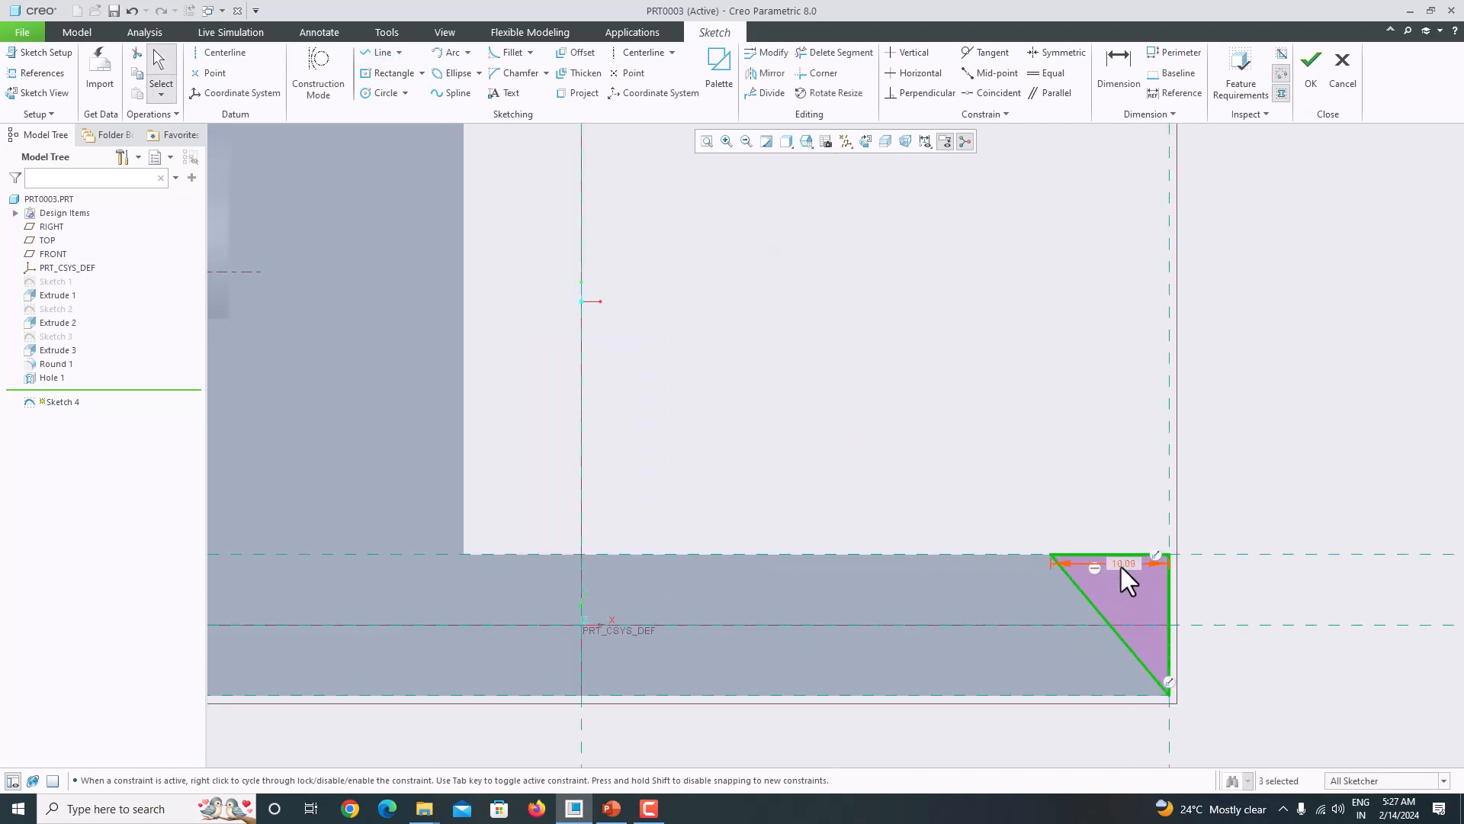
Set the triangle's top edge to 10 mm wide and finish the sketch
{"action": "double_click", "coordinate": [1119, 565]}
{"action": "type", "text": "1"}
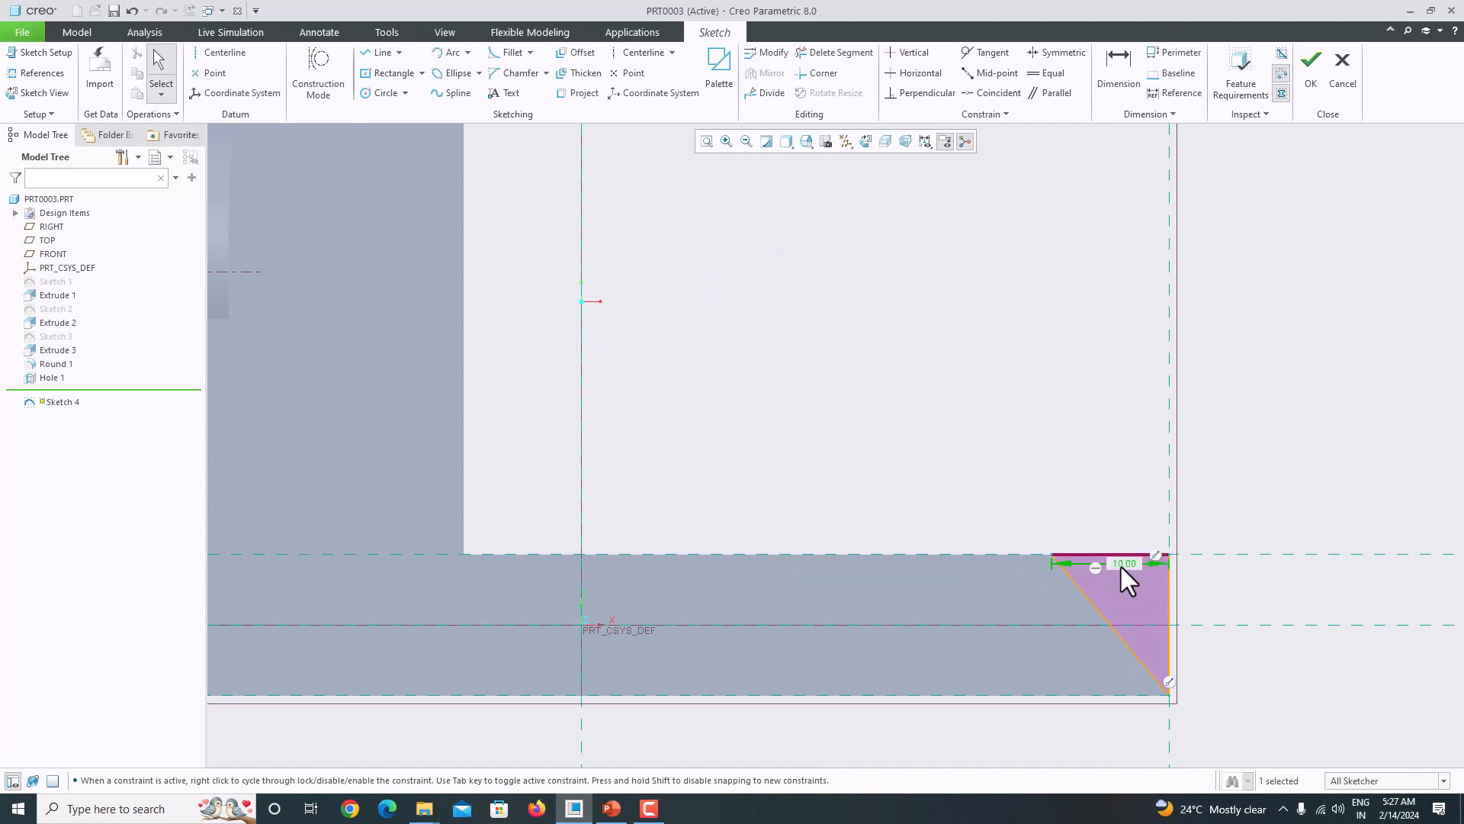
{"action": "type", "text": "0.00"}
{"action": "key", "text": "Return"}
{"action": "left_click", "coordinate": [1308, 65]}
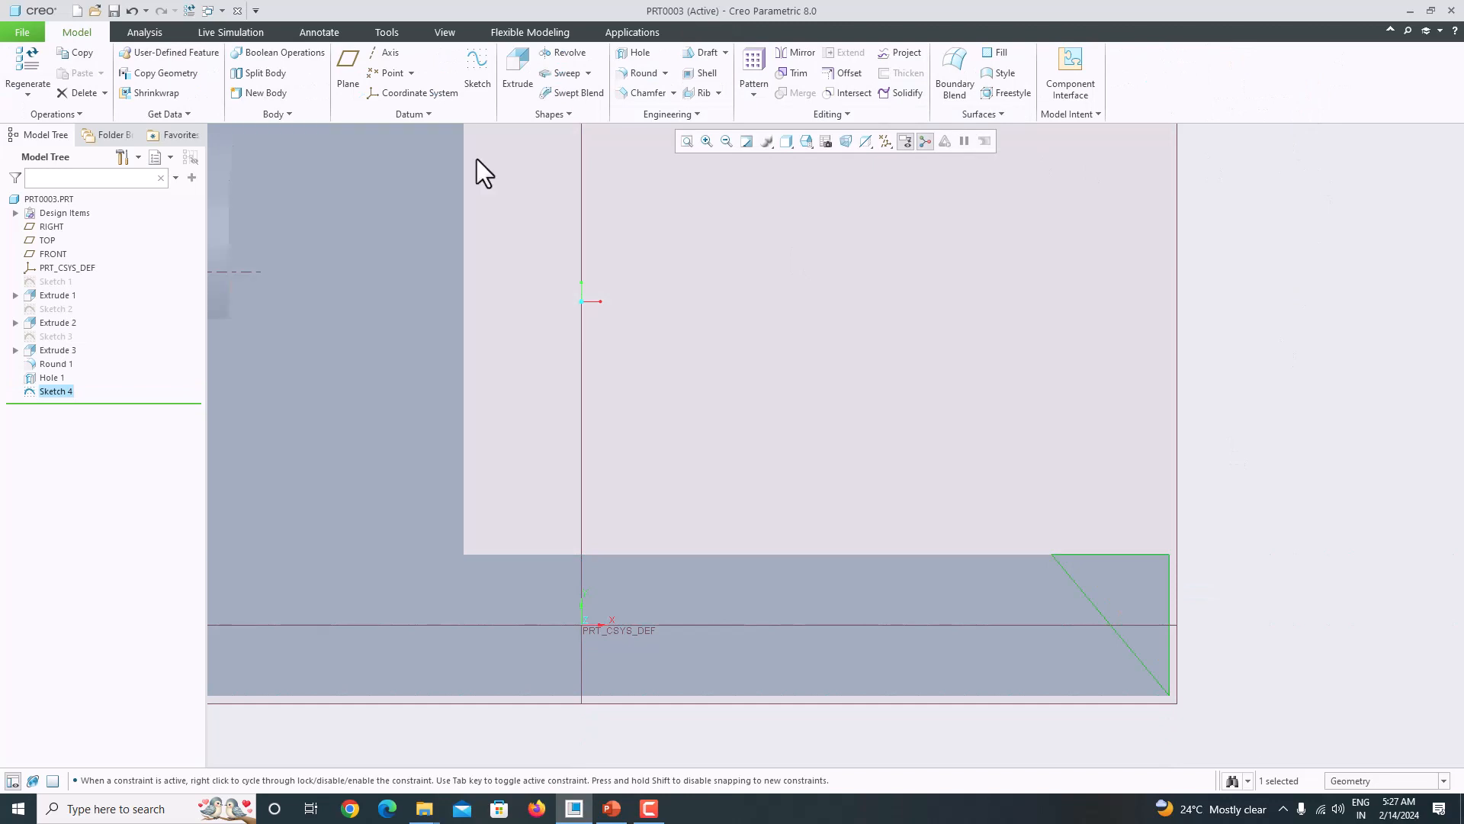
Extrude the triangle sketch as a material-removing cut through the base end, with depth To Next on both sides
{"action": "left_click", "coordinate": [519, 77]}
{"action": "left_click", "coordinate": [147, 68]}
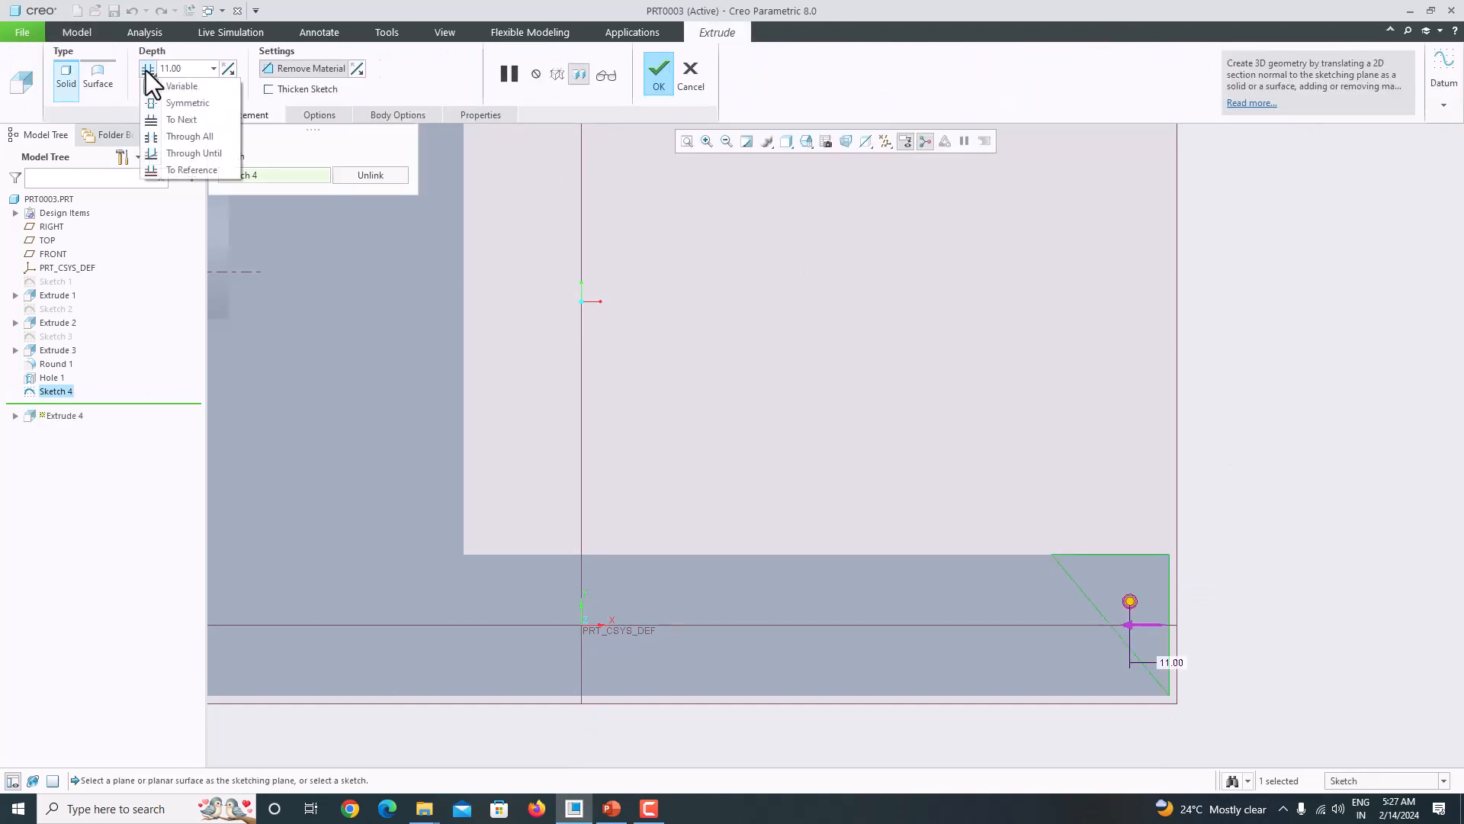
{"action": "left_click", "coordinate": [170, 106]}
{"action": "scroll", "coordinate": [506, 399], "scroll_direction": "down", "scroll_amount": 2}
{"action": "mouse_move", "coordinate": [506, 399]}
{"action": "middle_mouse_down"}
{"action": "mouse_move", "coordinate": [566, 385]}
{"action": "mouse_move", "coordinate": [496, 377]}
{"action": "middle_mouse_up"}
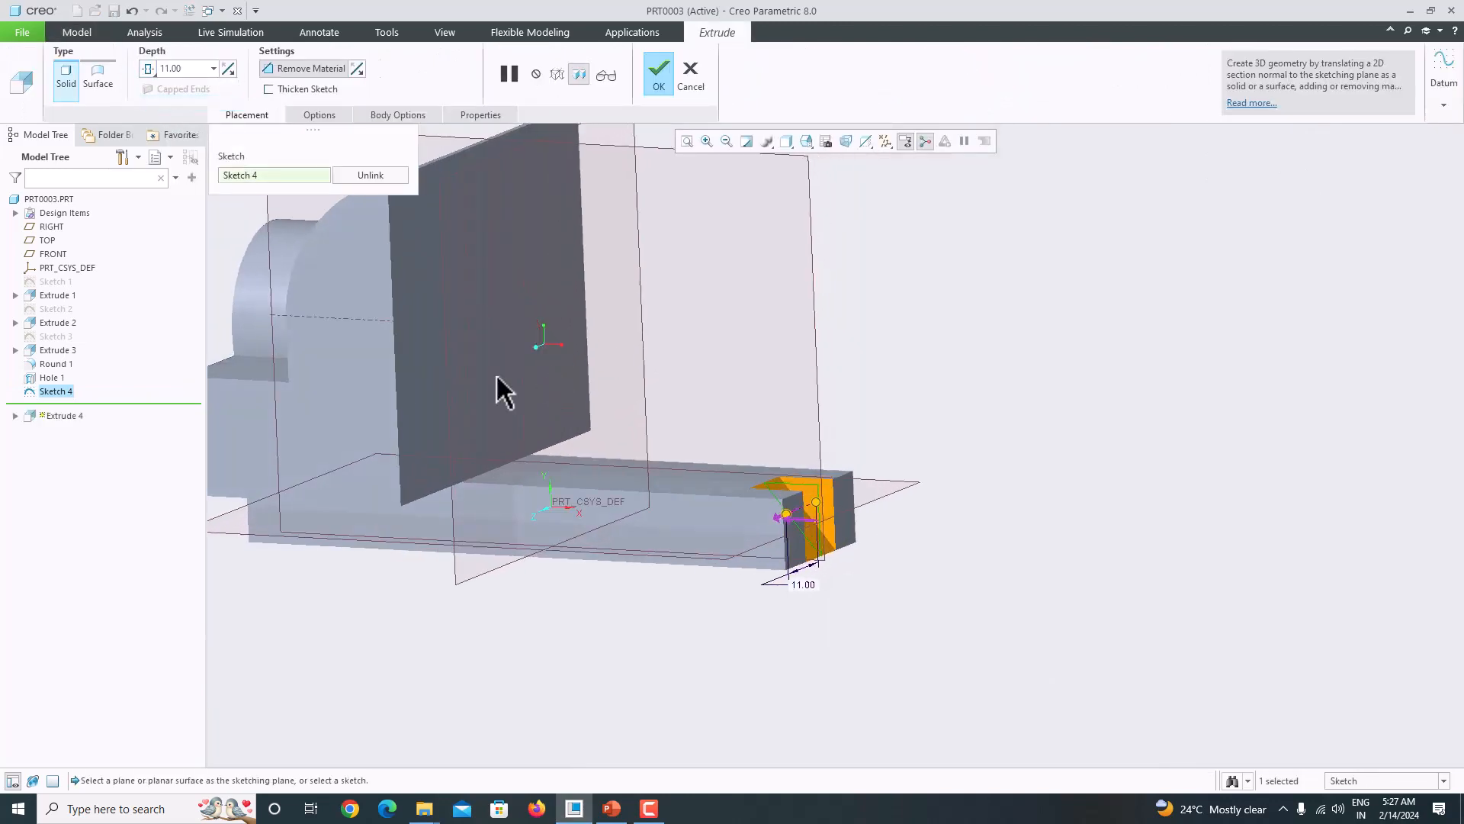
{"action": "left_click", "coordinate": [323, 112]}
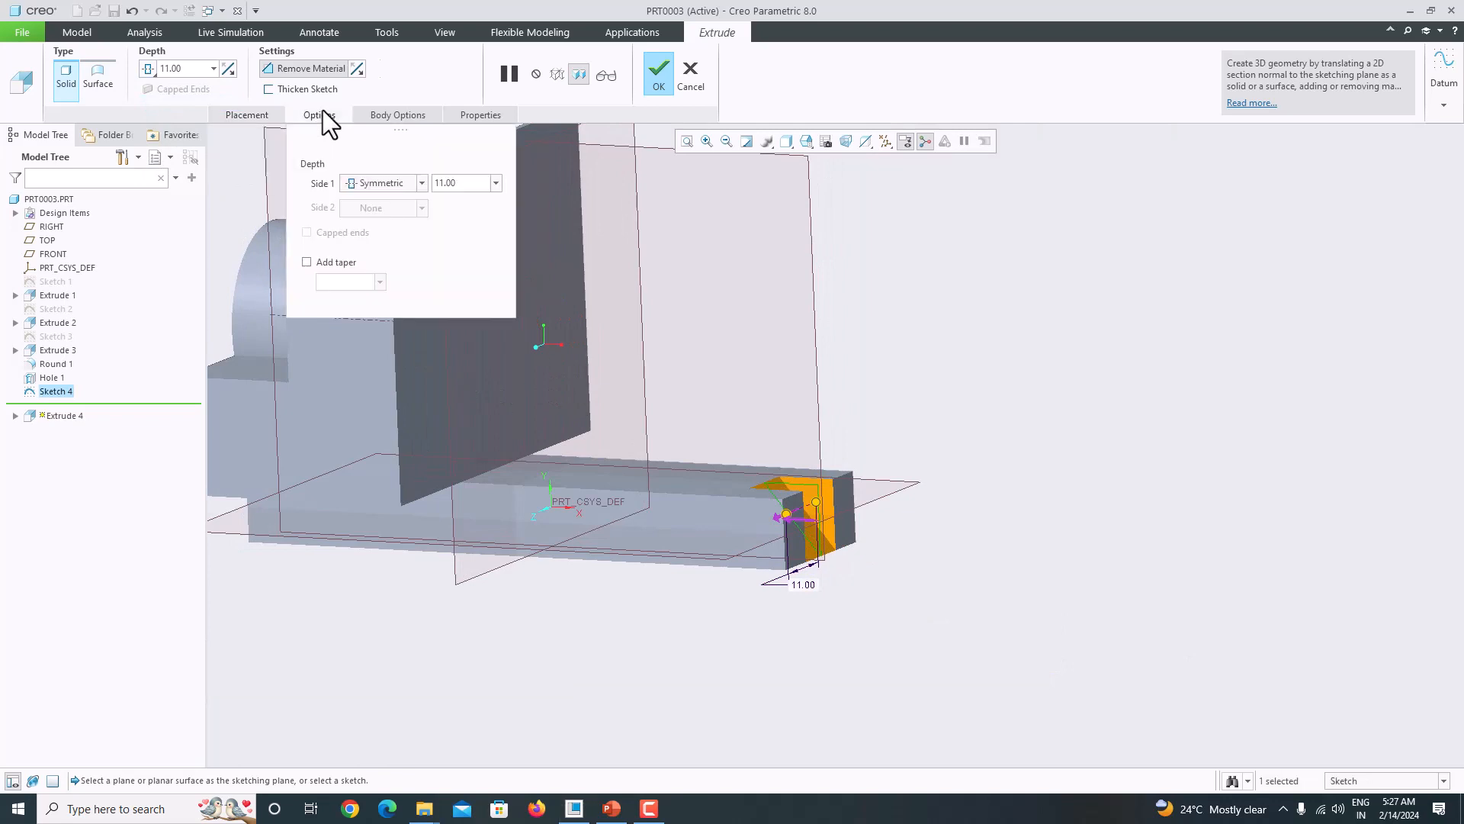
{"action": "left_click", "coordinate": [392, 182]}
{"action": "left_click", "coordinate": [381, 227]}
{"action": "left_click", "coordinate": [387, 207]}
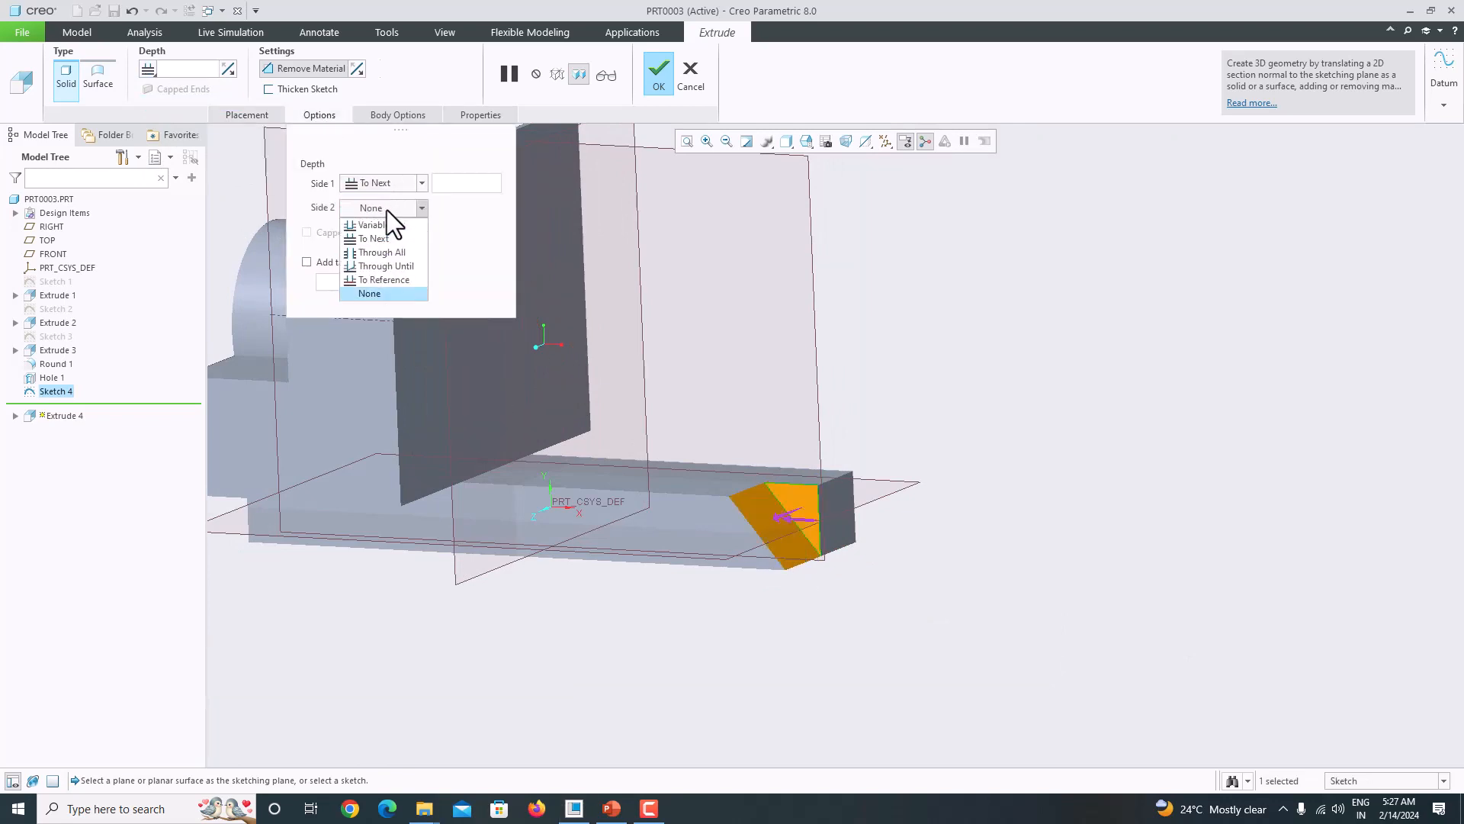
{"action": "left_click", "coordinate": [384, 245]}
{"action": "middle_click", "coordinate": [816, 366]}
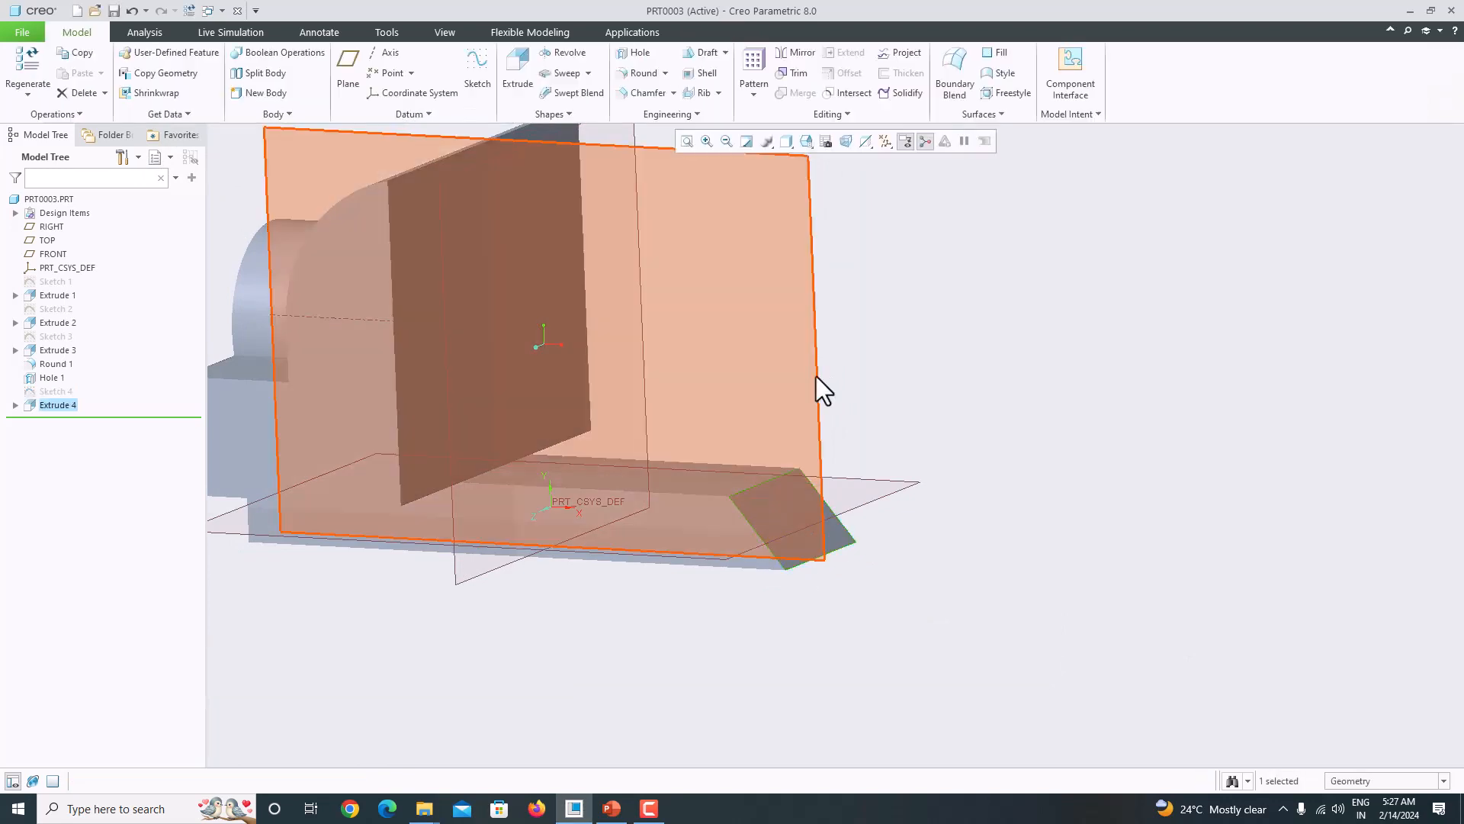
Inspect the sloped base end from several angles and return the model to the preset 3D orientation
{"action": "middle_click_drag", "start_coordinate": [836, 405], "coordinate": [876, 400]}
{"action": "left_click", "coordinate": [876, 400]}
{"action": "scroll", "coordinate": [895, 467], "scroll_direction": "down", "scroll_amount": 2}
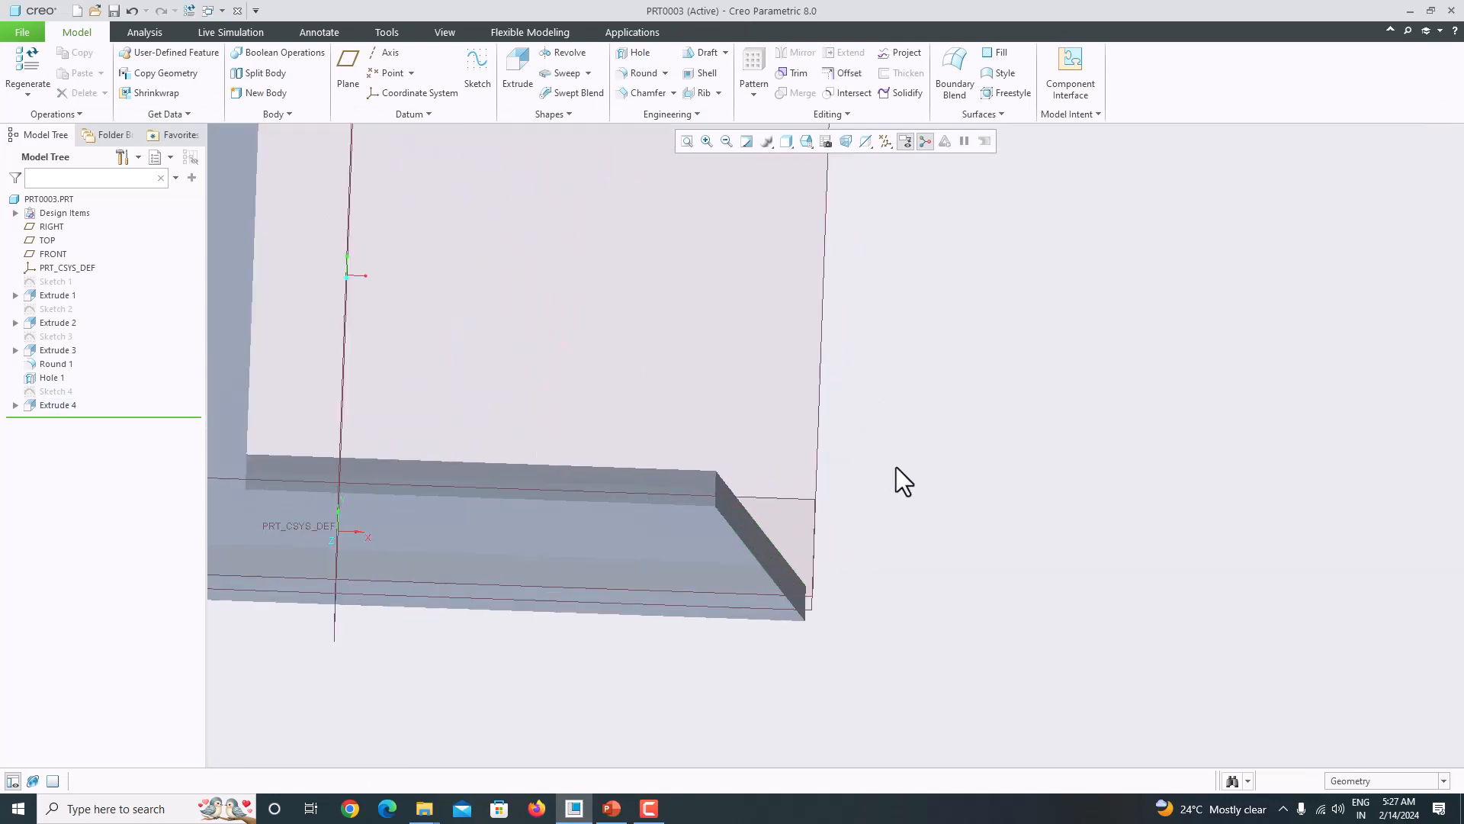
{"action": "scroll", "coordinate": [720, 546], "scroll_direction": "up", "scroll_amount": 4}
{"action": "scroll", "coordinate": [639, 586], "scroll_direction": "down", "scroll_amount": 1}
{"action": "scroll", "coordinate": [808, 604], "scroll_direction": "up", "scroll_amount": 1}
{"action": "middle_click_drag", "start_coordinate": [808, 604], "coordinate": [706, 594]}
{"action": "left_click", "coordinate": [785, 146]}
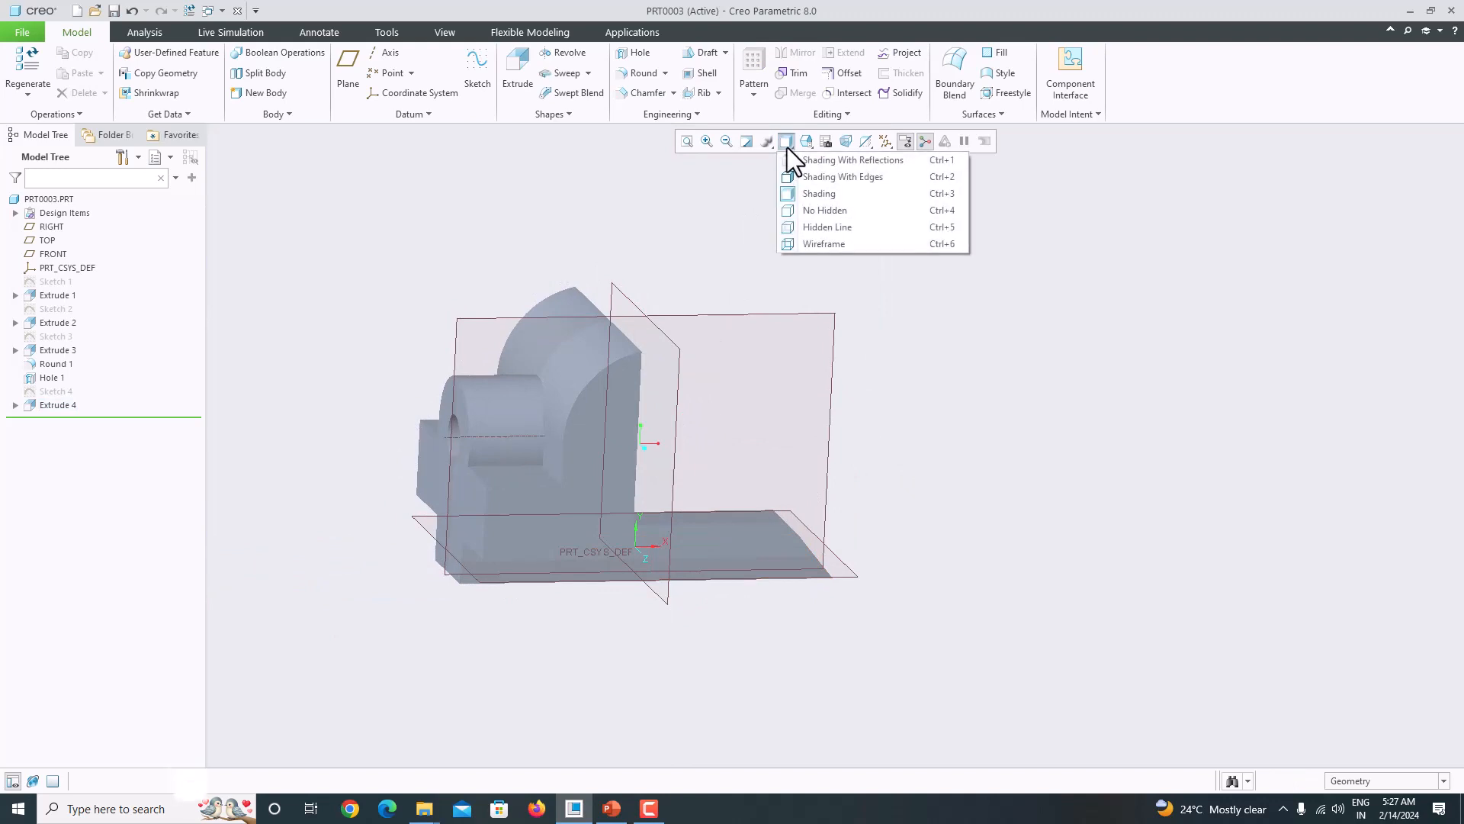
{"action": "left_click", "coordinate": [801, 144]}
{"action": "left_click", "coordinate": [813, 163]}
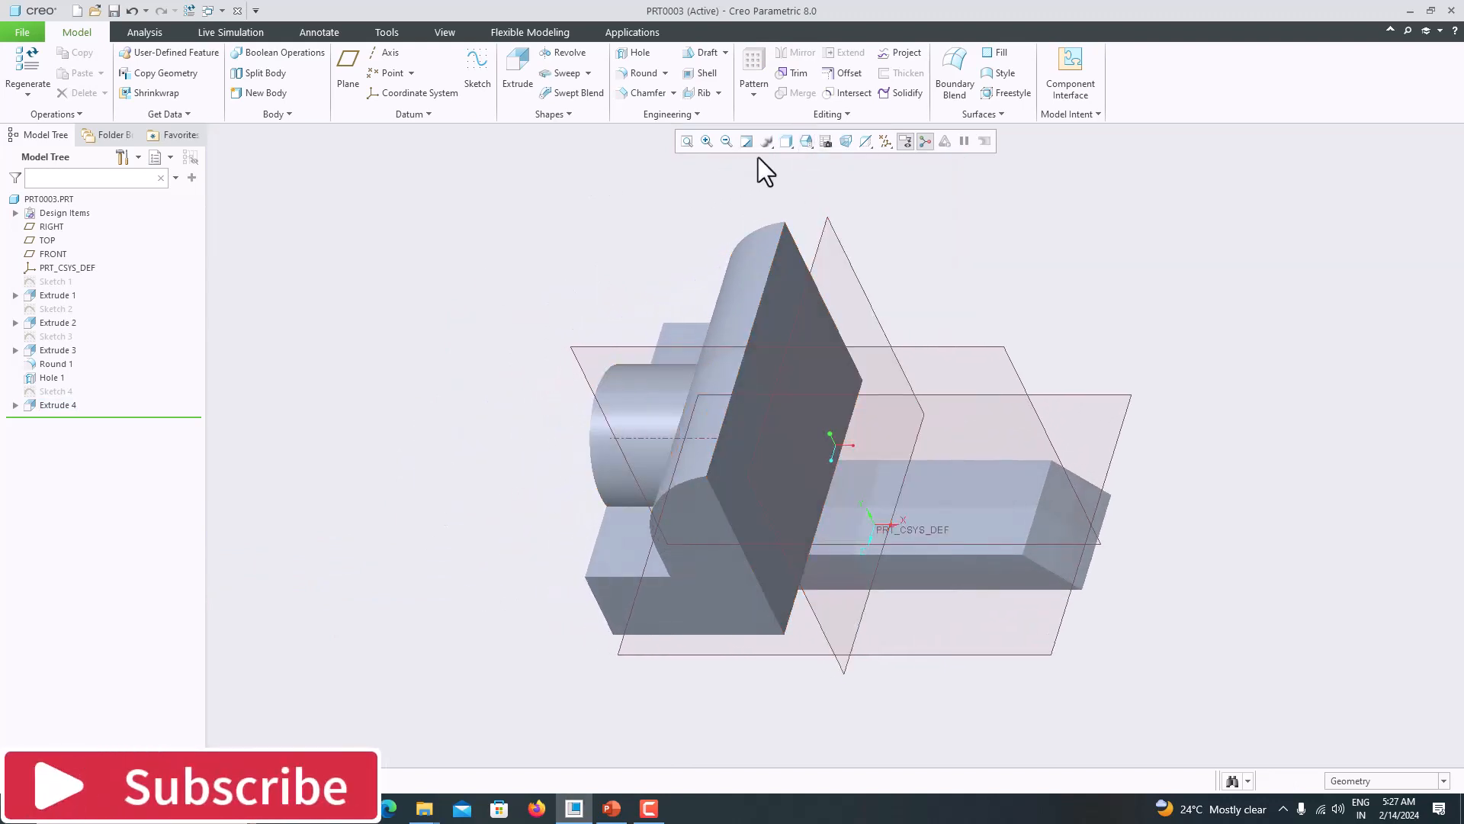
Try the Shading With Reflections display style, and settle on Shading With Edges for the model
{"action": "left_click", "coordinate": [783, 144]}
{"action": "left_click", "coordinate": [797, 160]}
{"action": "left_click", "coordinate": [790, 143]}
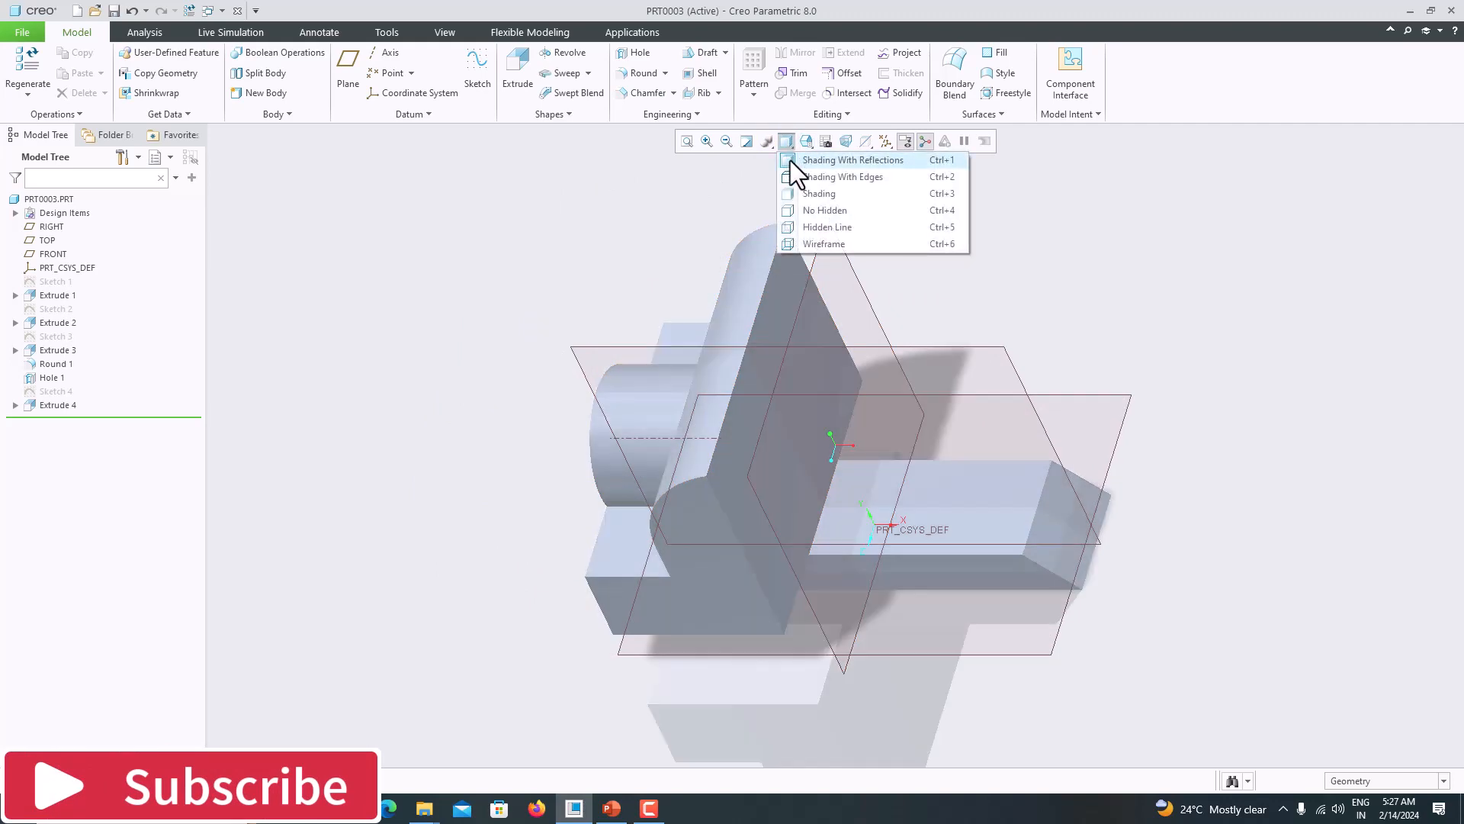
{"action": "left_click", "coordinate": [799, 176]}
{"action": "mouse_move", "coordinate": [799, 177]}
{"action": "middle_mouse_down"}
{"action": "mouse_move", "coordinate": [818, 246]}
{"action": "mouse_move", "coordinate": [867, 245]}
{"action": "mouse_move", "coordinate": [709, 627]}
{"action": "middle_mouse_up"}
Consult the drawing, then start a round on one edge where the boss meets the block's top, with a 3 mm radius
{"action": "left_click", "coordinate": [611, 808]}
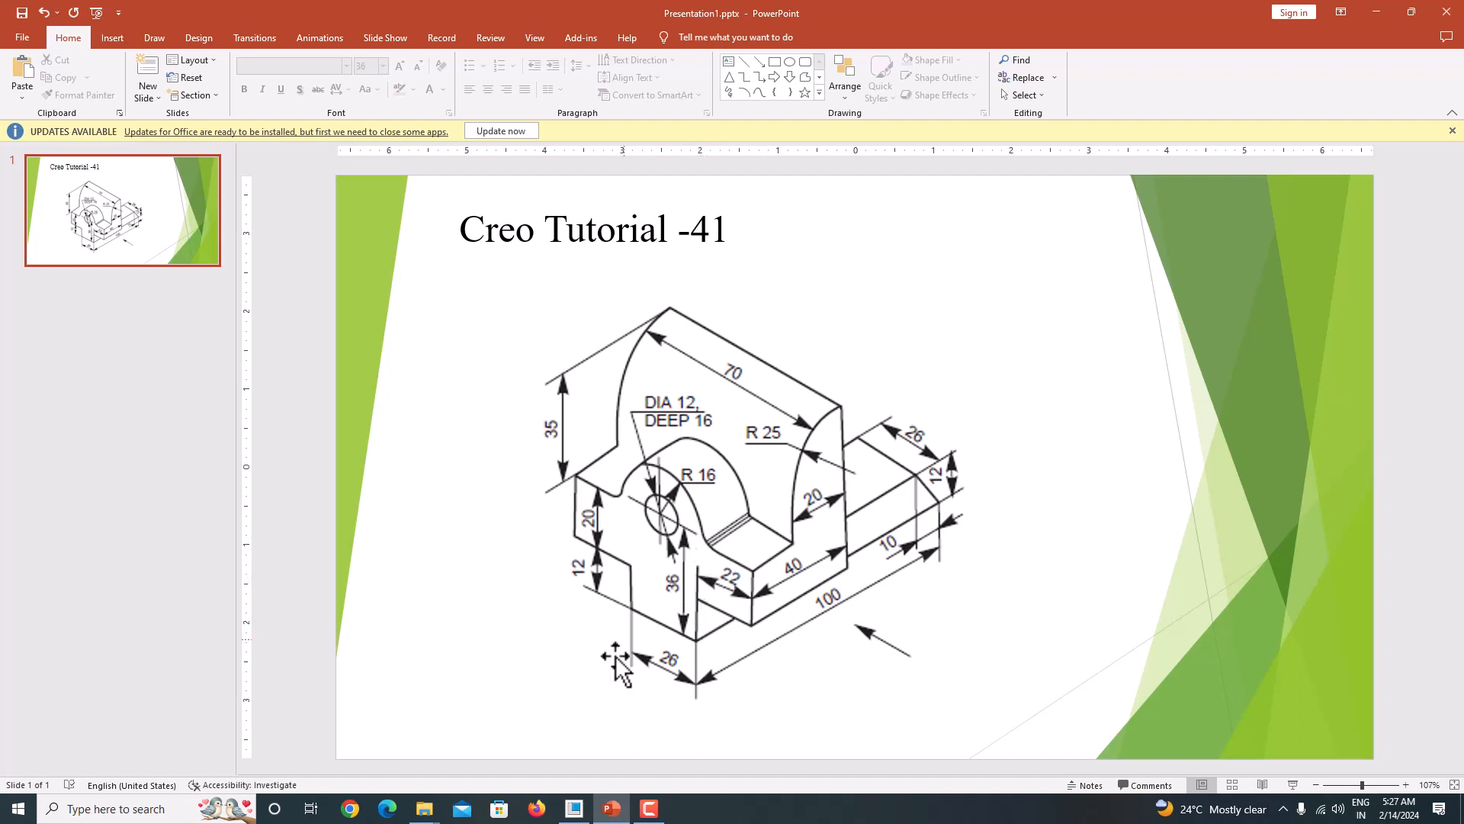
{"action": "left_click", "coordinate": [574, 807]}
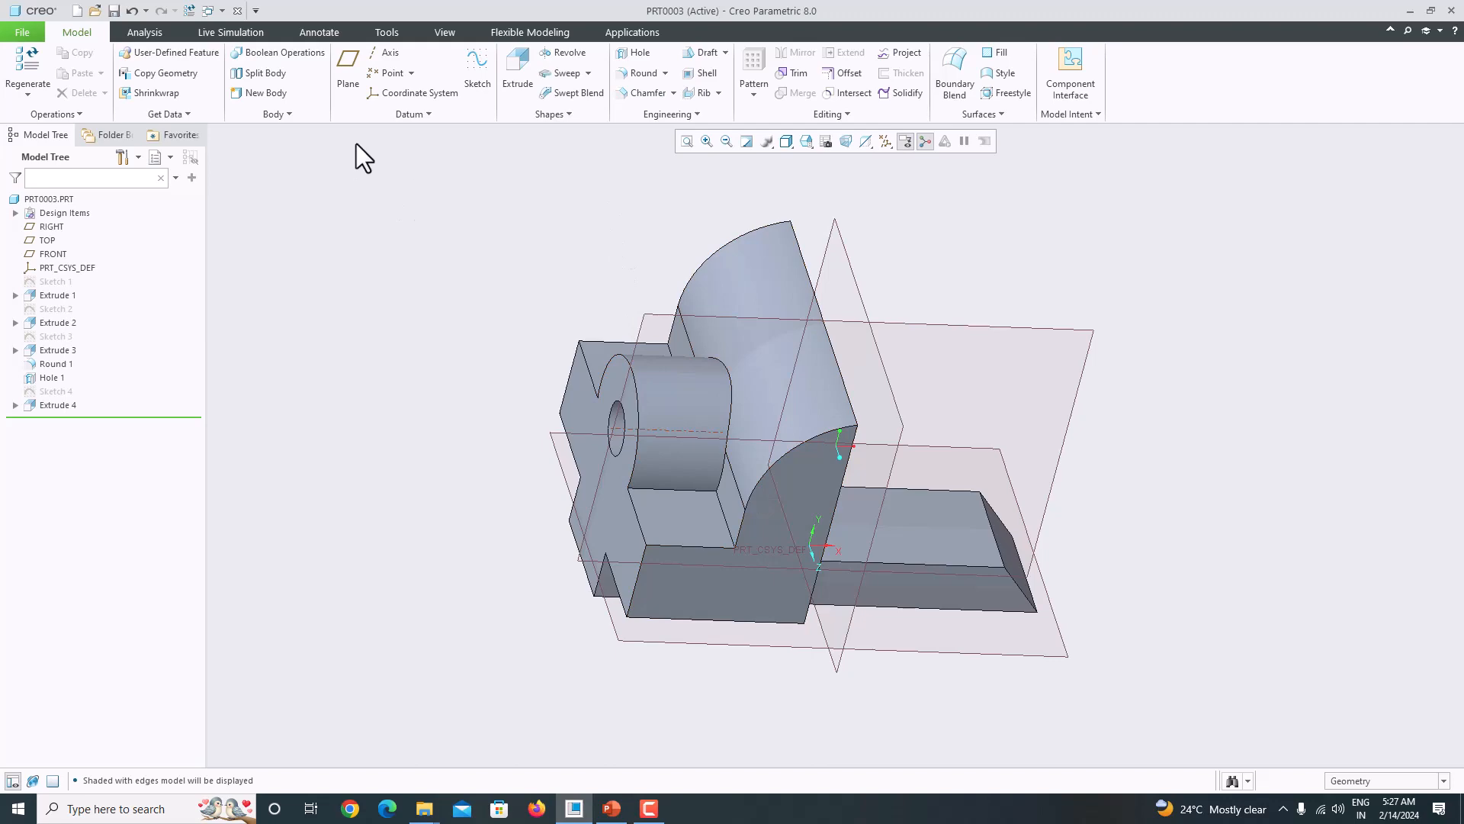
{"action": "left_click", "coordinate": [641, 74]}
{"action": "left_click", "coordinate": [657, 485]}
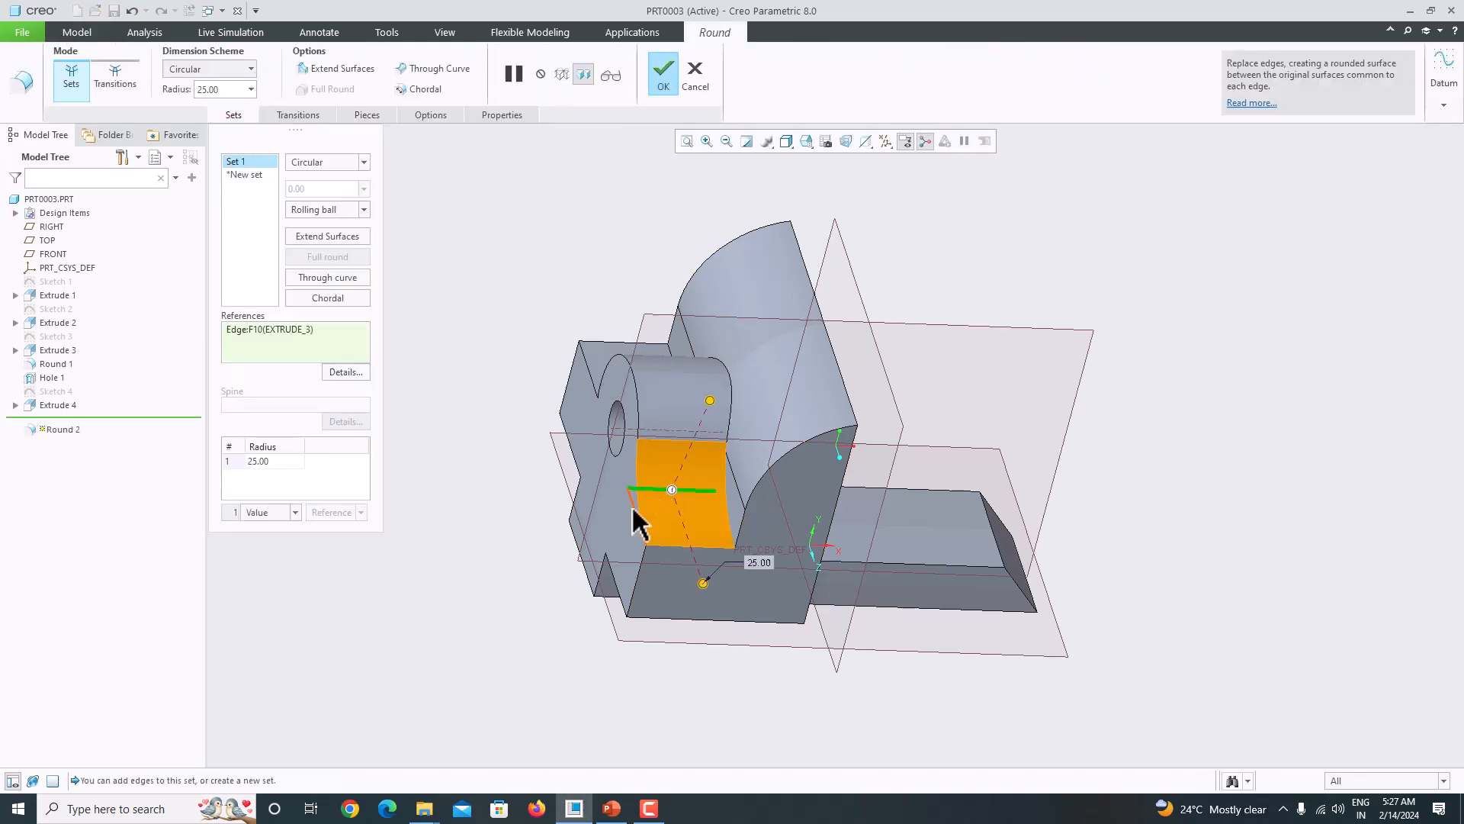
{"action": "mouse_move", "coordinate": [631, 513]}
{"action": "middle_mouse_down"}
{"action": "mouse_move", "coordinate": [712, 516]}
{"action": "mouse_move", "coordinate": [648, 509]}
{"action": "middle_mouse_up"}
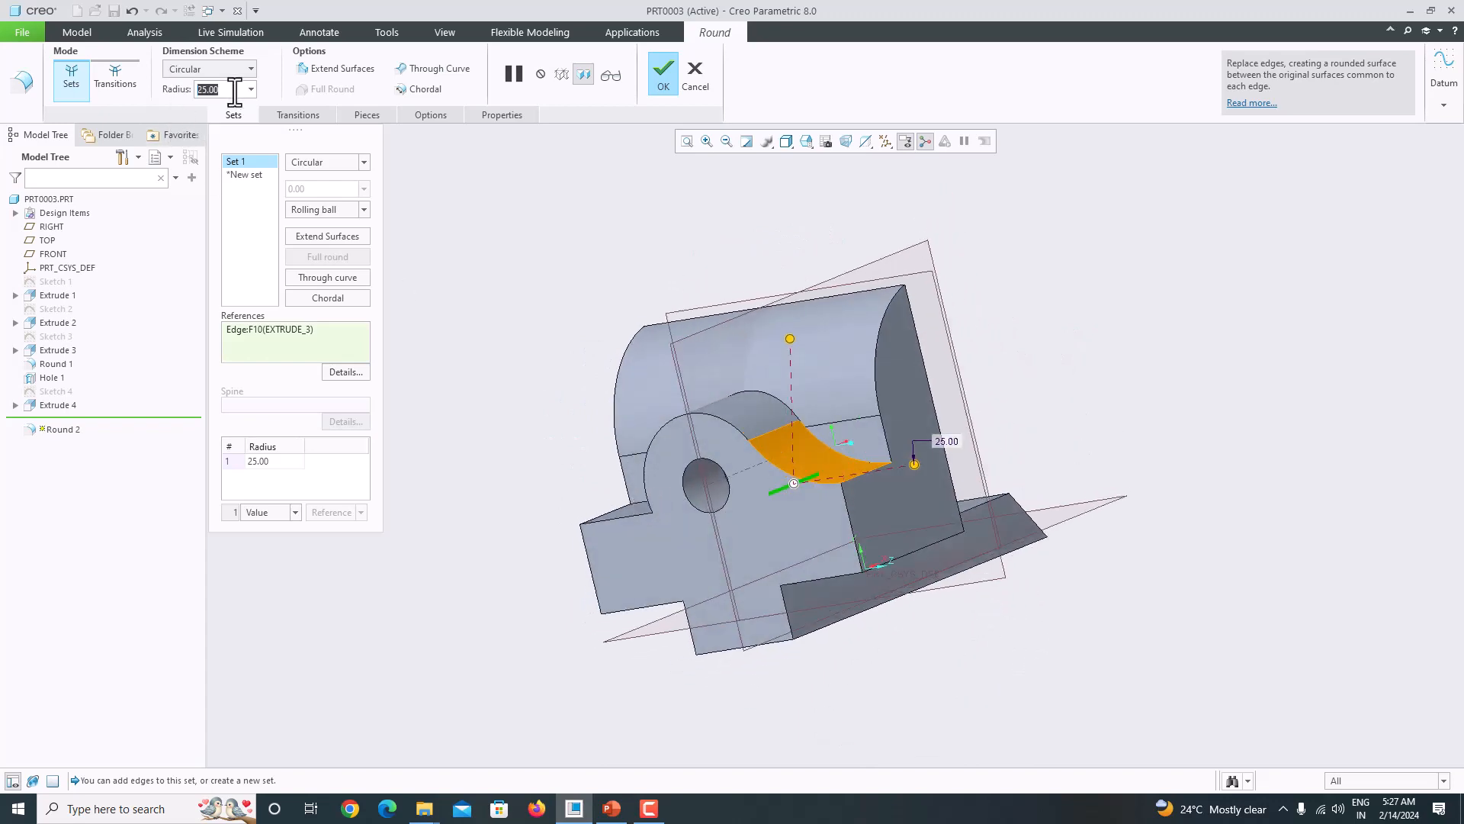
{"action": "type", "text": "5"}
{"action": "key", "text": "Return"}
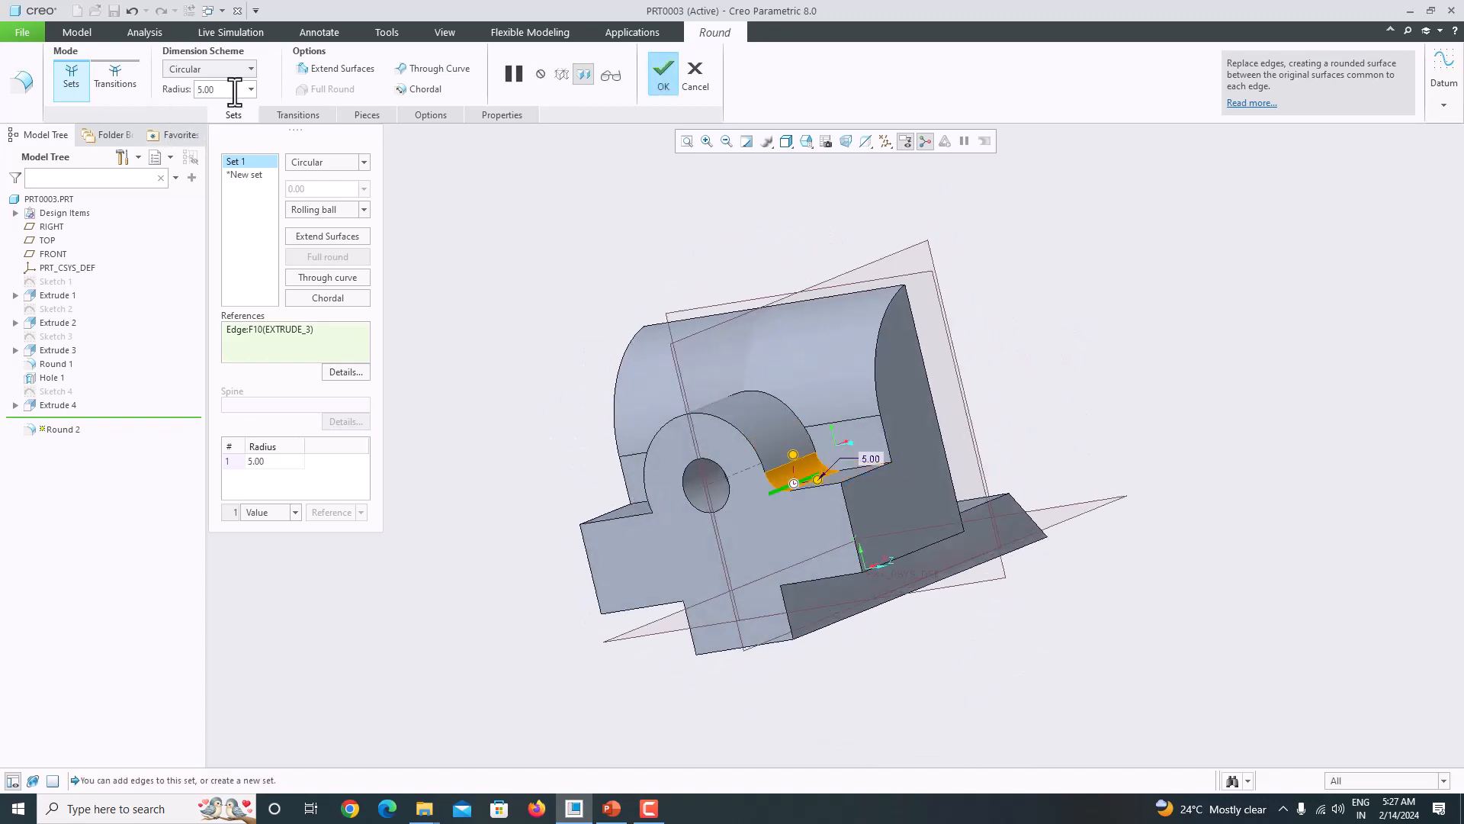
{"action": "type", "text": "3"}
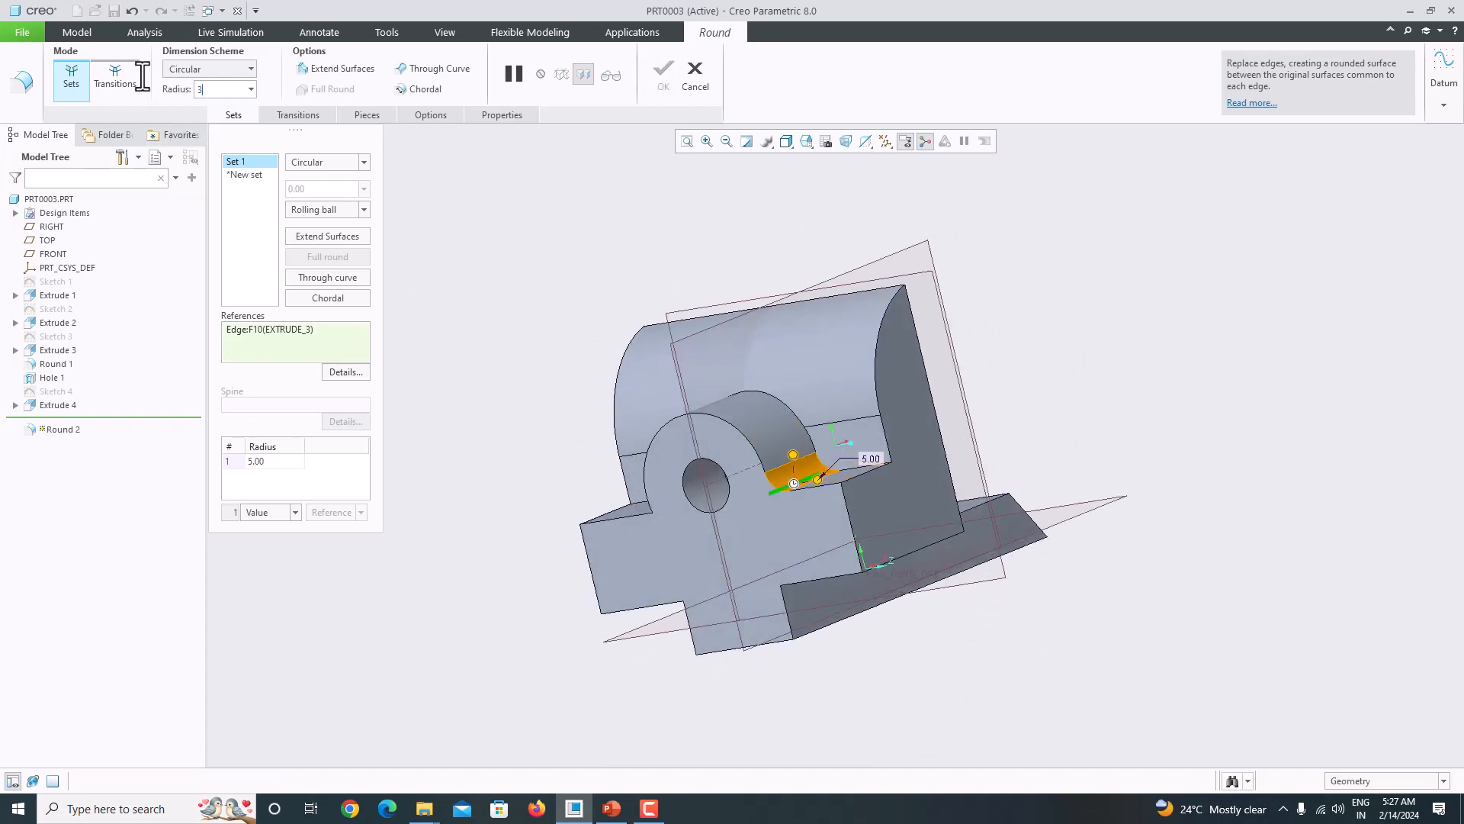
{"action": "key", "text": "Return"}
Add the matching edge on the boss's opposite side to the round set and complete the round
{"action": "middle_click_drag", "start_coordinate": [552, 307], "coordinate": [706, 382]}
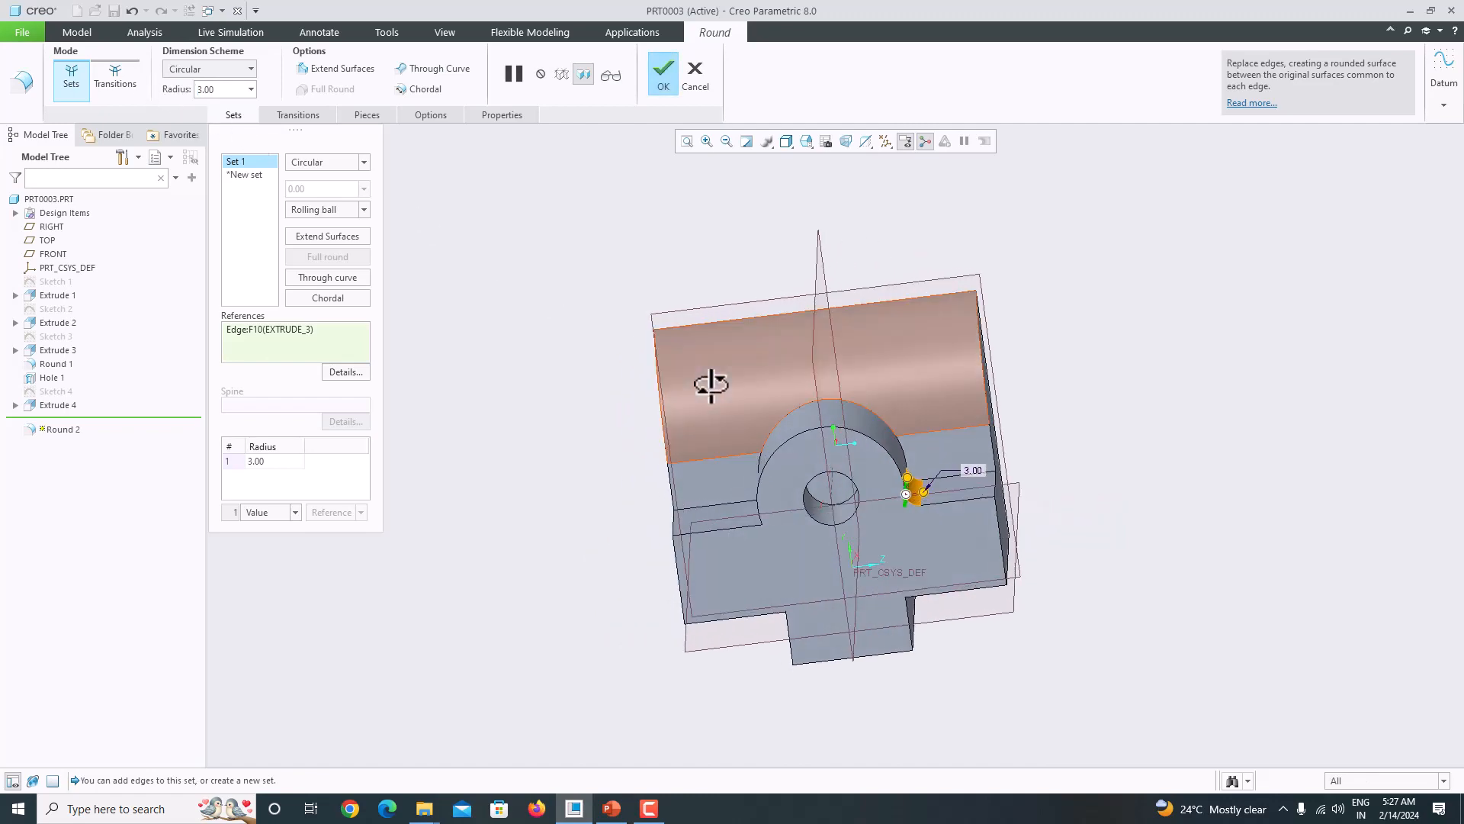
{"action": "middle_click_drag", "start_coordinate": [768, 512], "coordinate": [925, 556]}
{"action": "left_click", "coordinate": [921, 553], "text": "ctrl"}
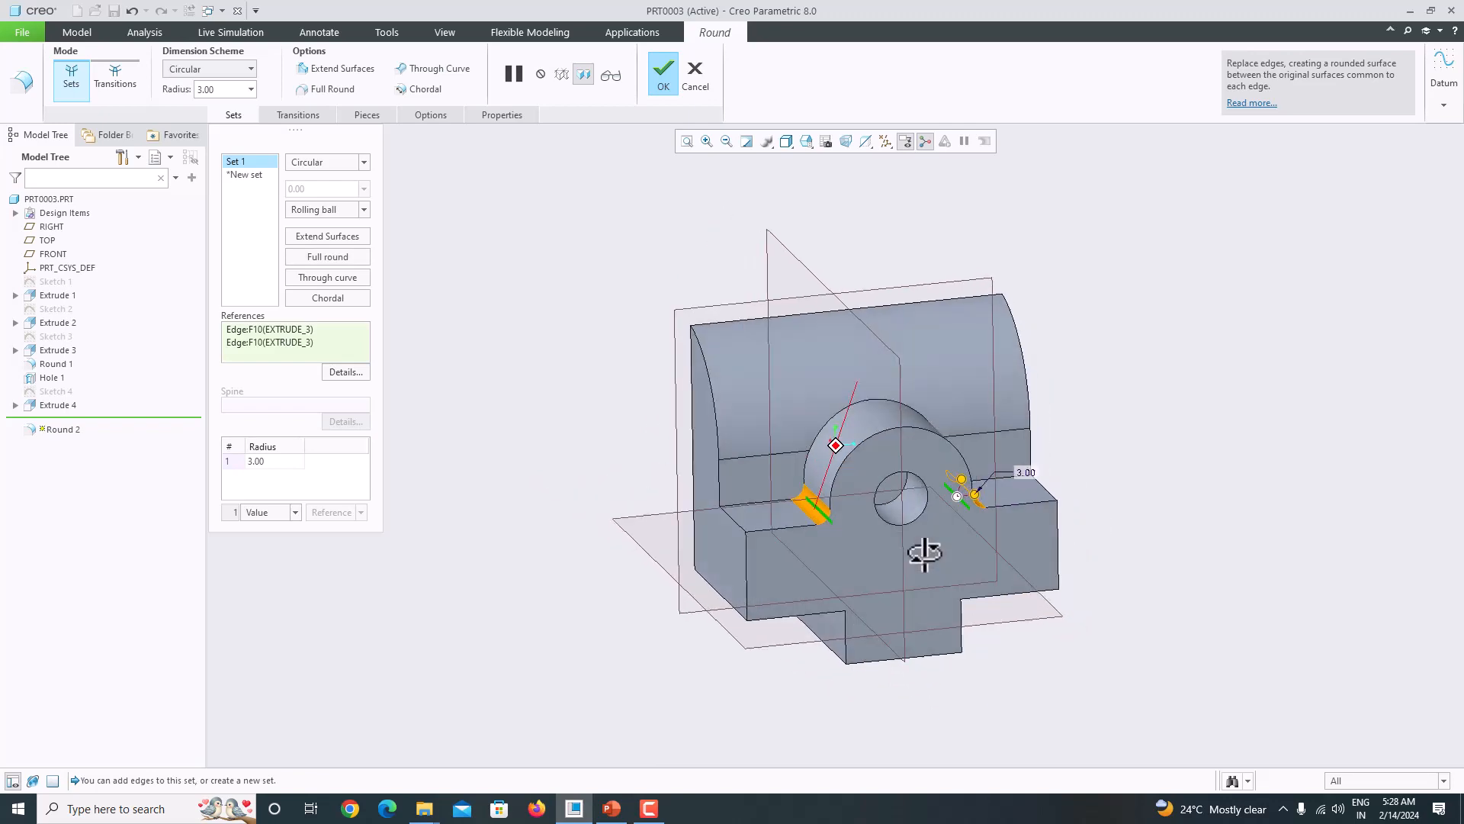
{"action": "middle_click", "coordinate": [1106, 515]}
View the rounded boss edges from the side and return the model to the preset 3D orientation
{"action": "middle_click_drag", "start_coordinate": [1105, 516], "coordinate": [954, 555]}
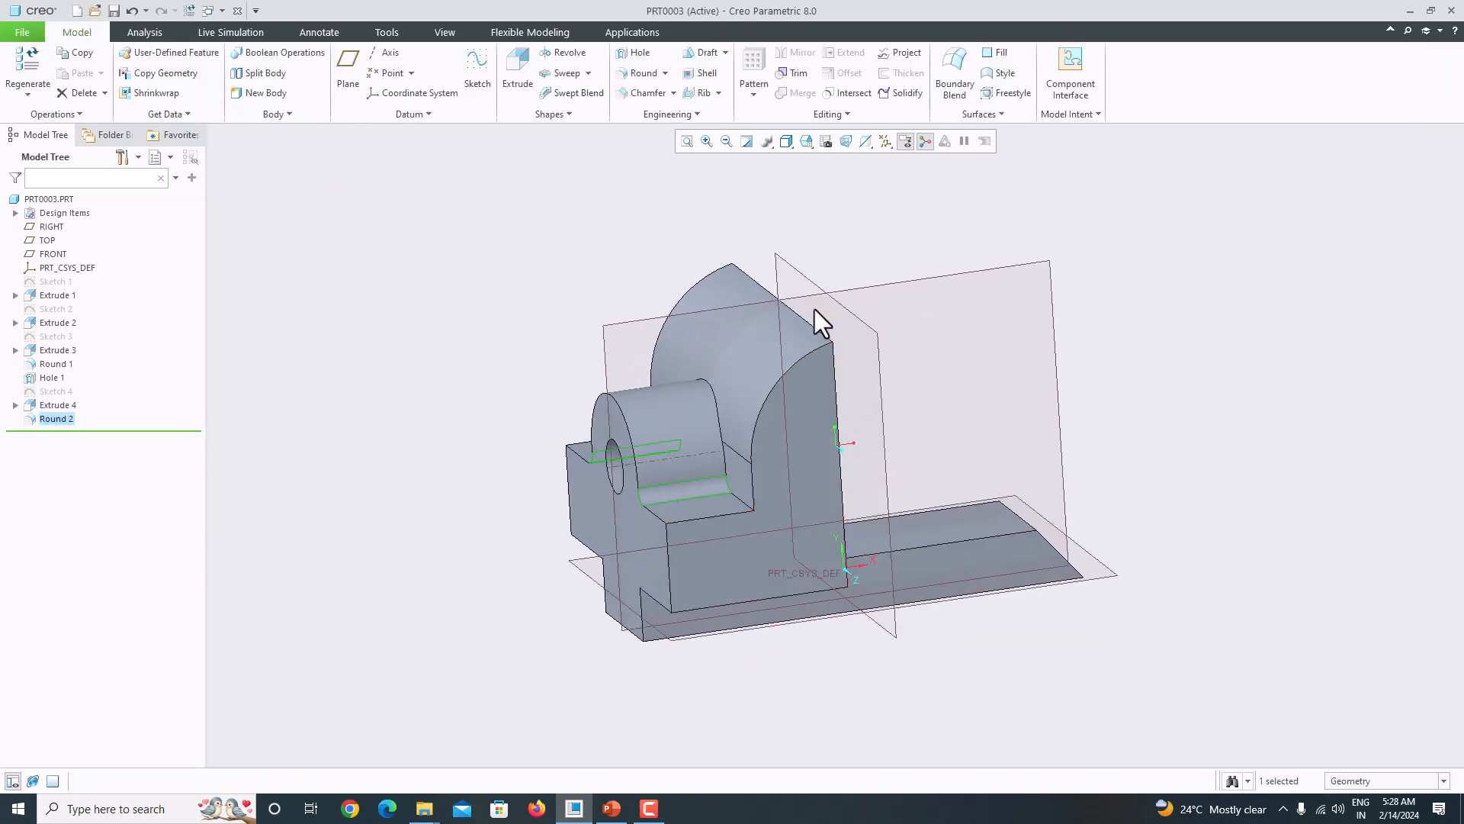
{"action": "left_click", "coordinate": [806, 141]}
{"action": "left_click", "coordinate": [817, 180]}
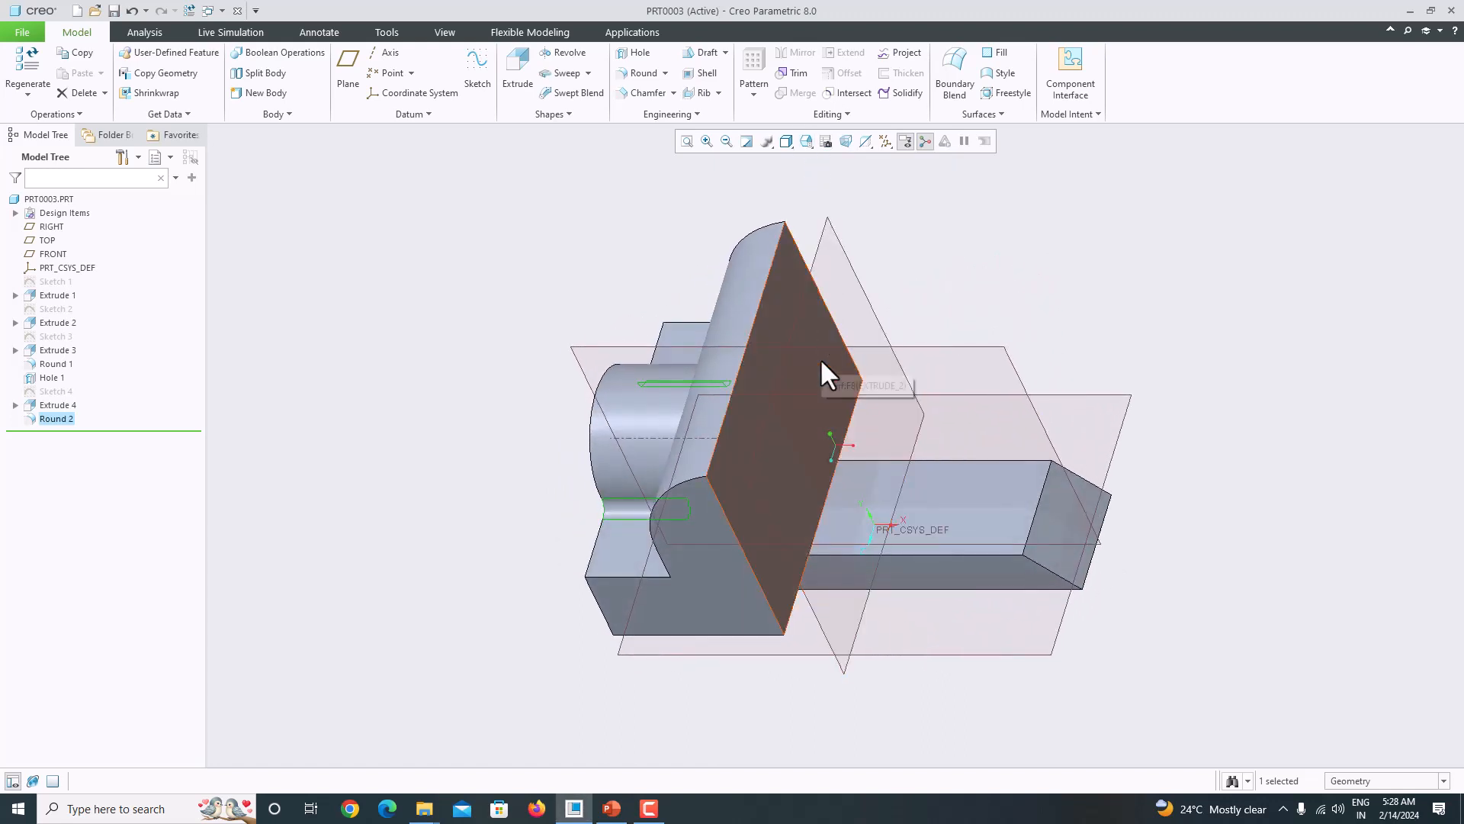
{"action": "left_click", "coordinate": [29, 35]}
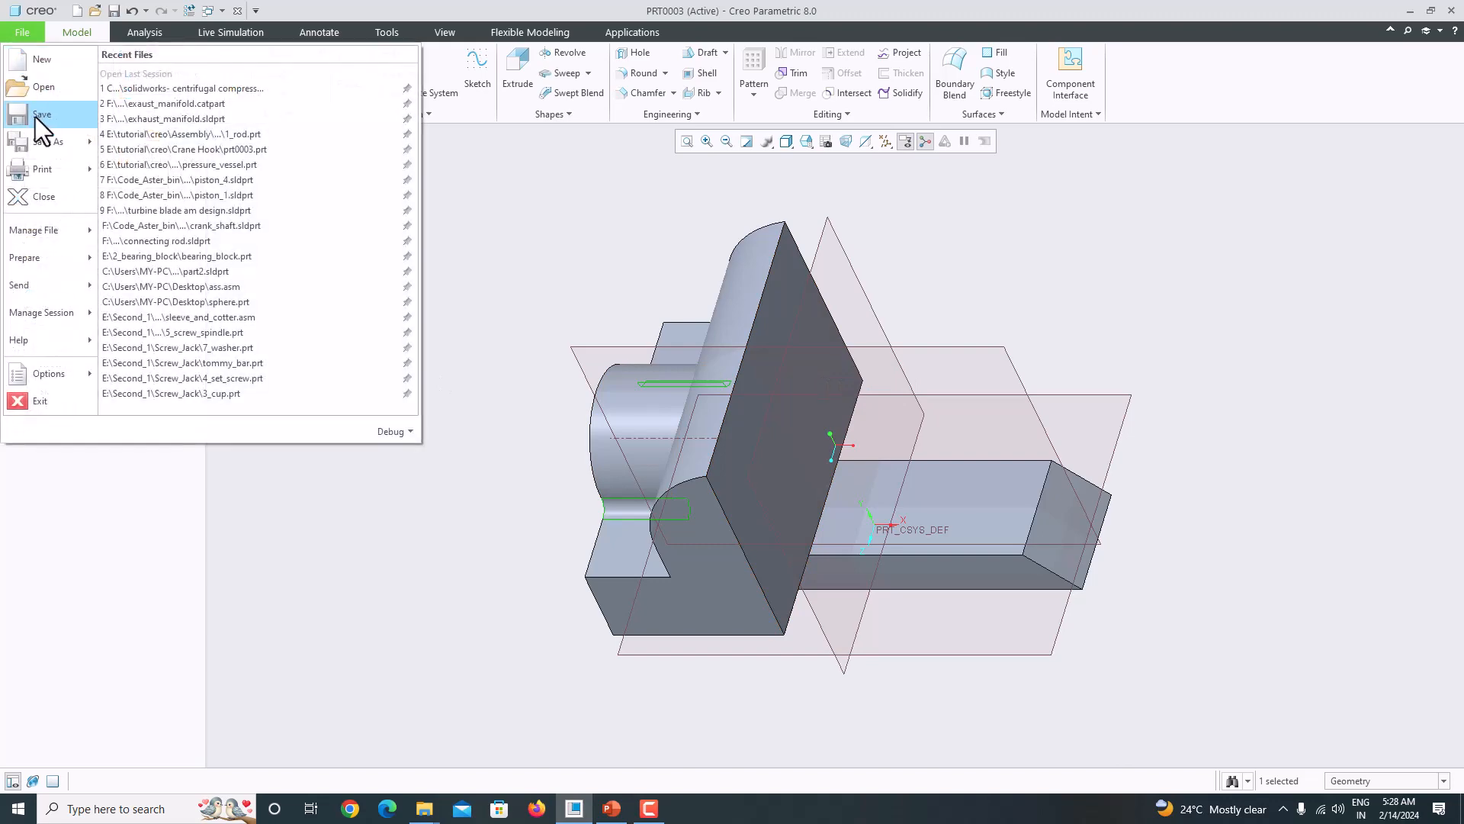
{"action": "mouse_move", "coordinate": [39, 150]}
{"action": "left_click", "coordinate": [167, 90]}
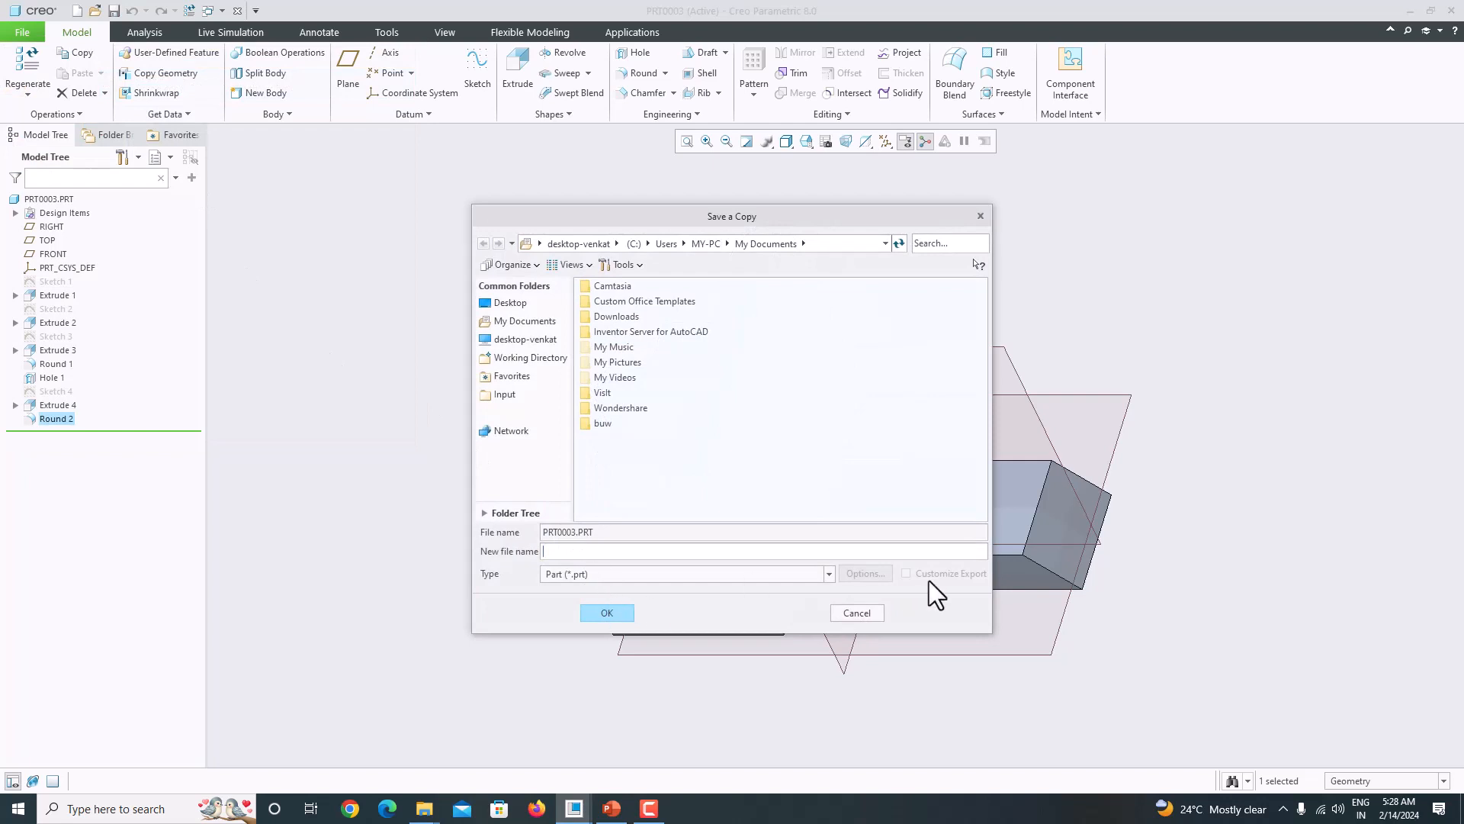
{"action": "left_click", "coordinate": [869, 610]}
Turn the bracket so its boss and sloped base end are visible, and compare it with the PowerPoint drawing
{"action": "mouse_move", "coordinate": [925, 474]}
{"action": "middle_mouse_down"}
{"action": "mouse_move", "coordinate": [948, 481]}
{"action": "mouse_move", "coordinate": [952, 422]}
{"action": "mouse_move", "coordinate": [983, 455]}
{"action": "middle_mouse_up"}
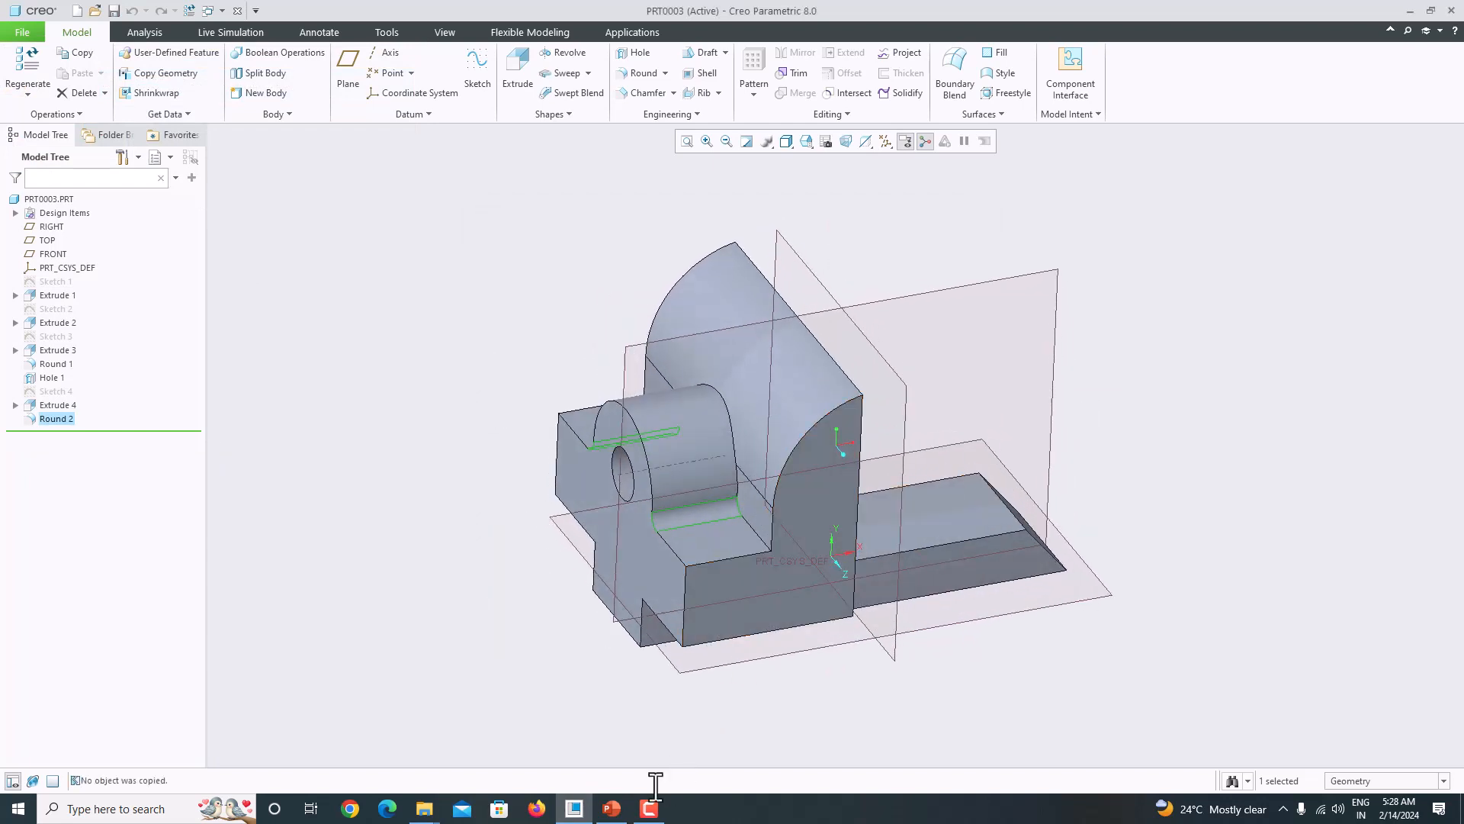
{"action": "left_click", "coordinate": [612, 808]}
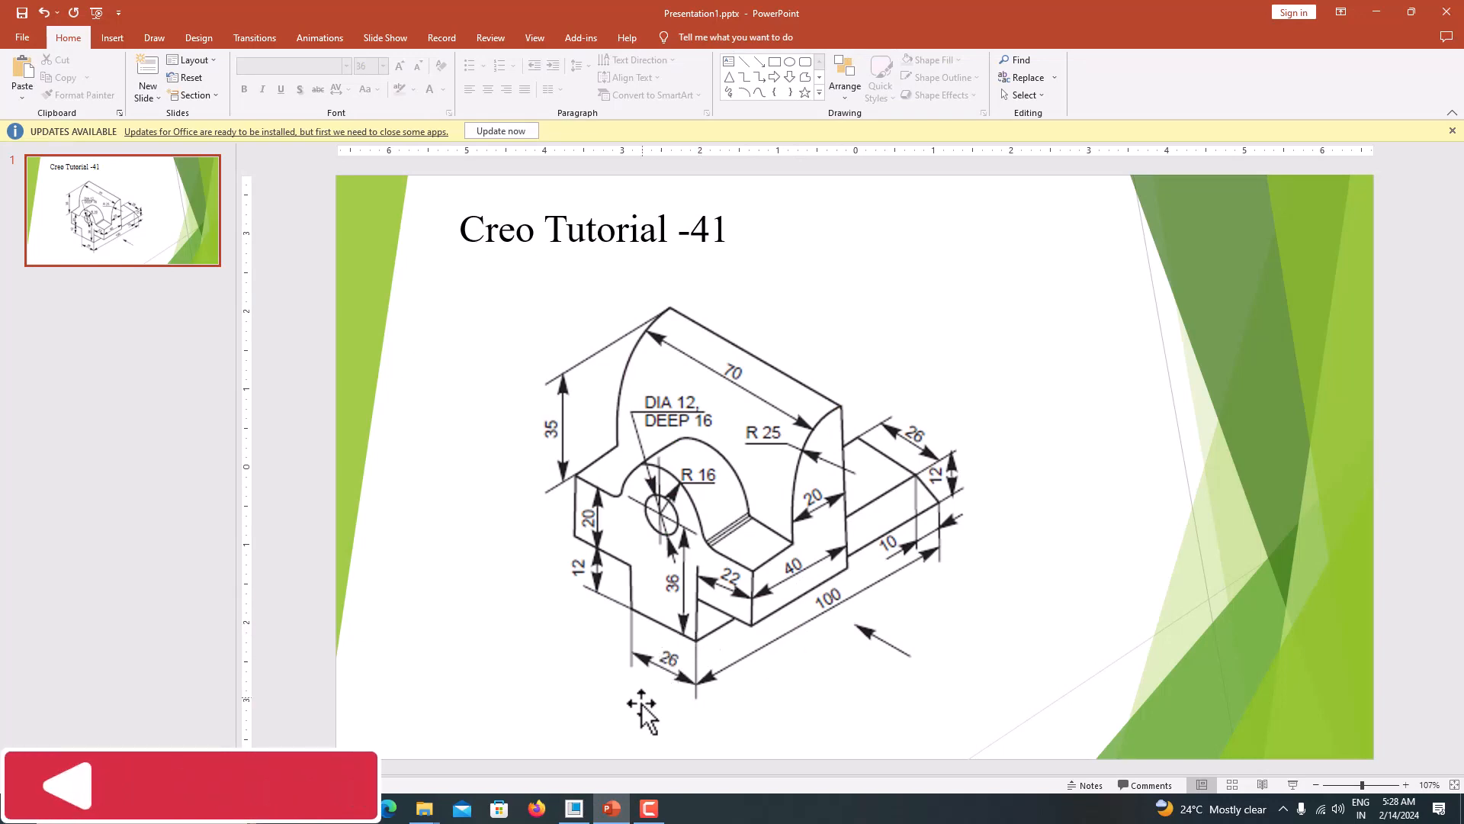
{"action": "left_click", "coordinate": [649, 808]}
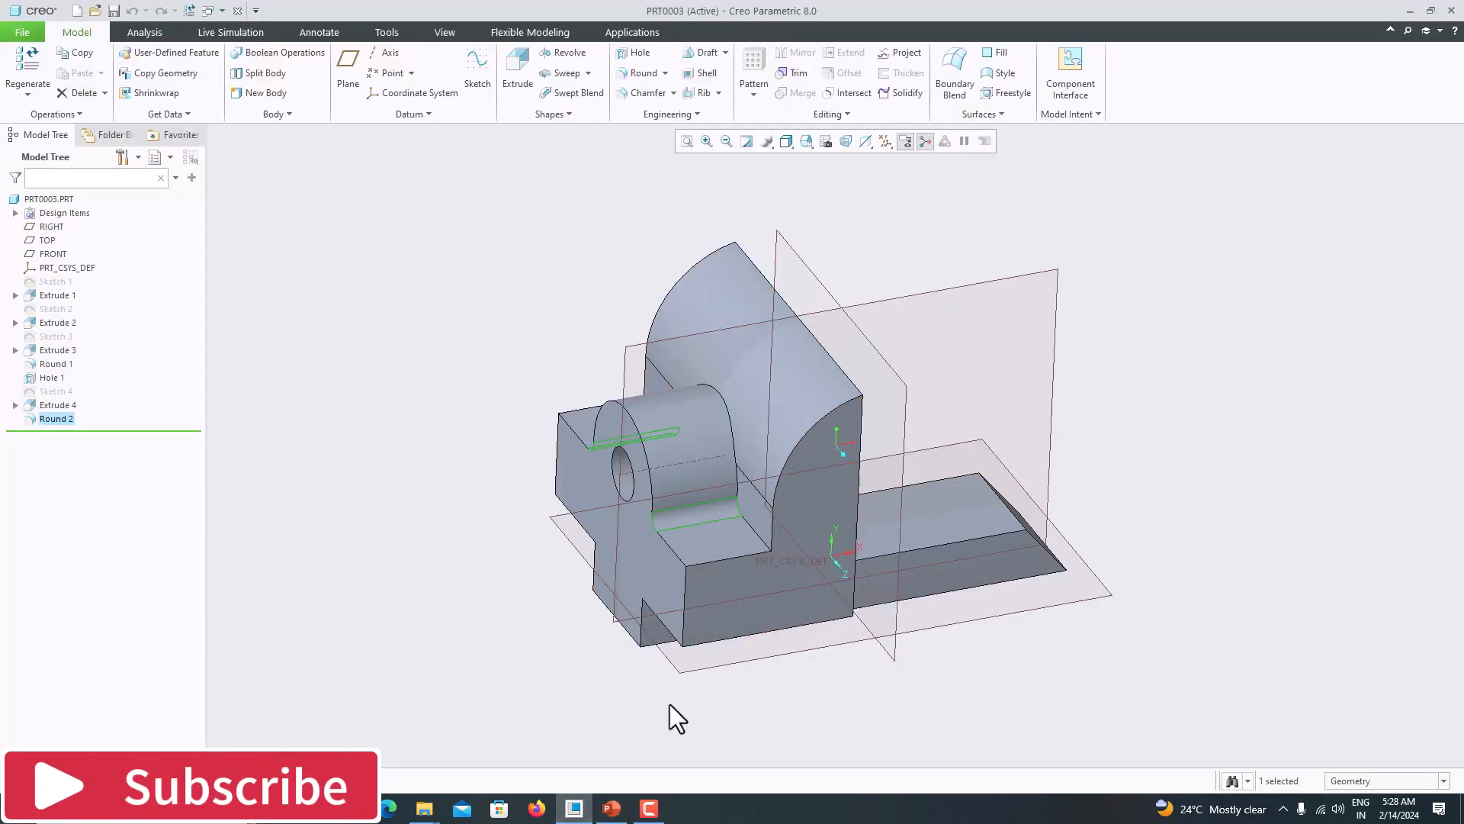